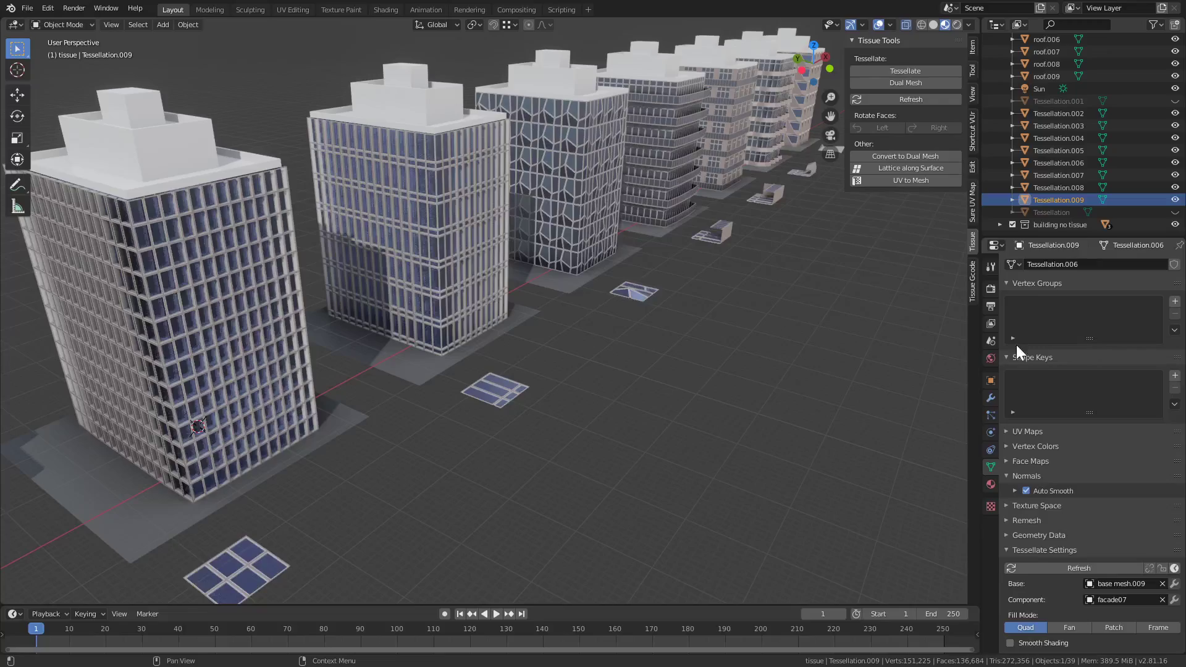
- Examine the row of tessellated towers, the plain base mesh tower and the tower modelled without Tissue from several sides
left_click(633, 333)
middle_click_drag(632, 333, 633, 332)
scroll(632, 332, "up", 3)
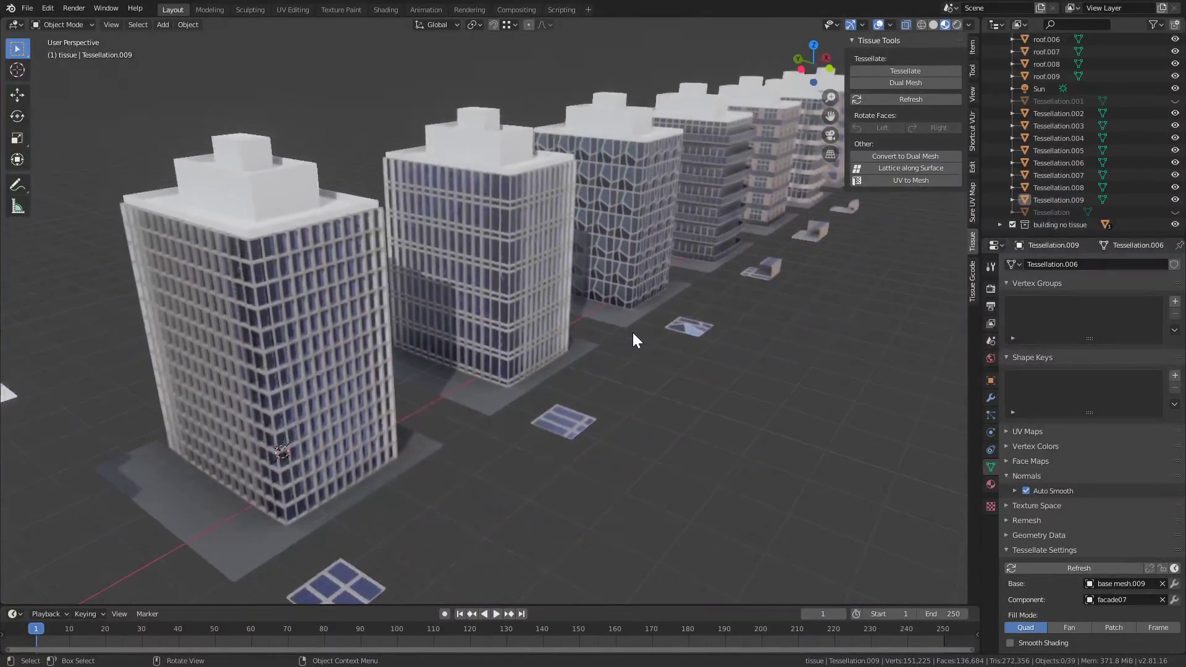
scroll(633, 332, "up", 4)
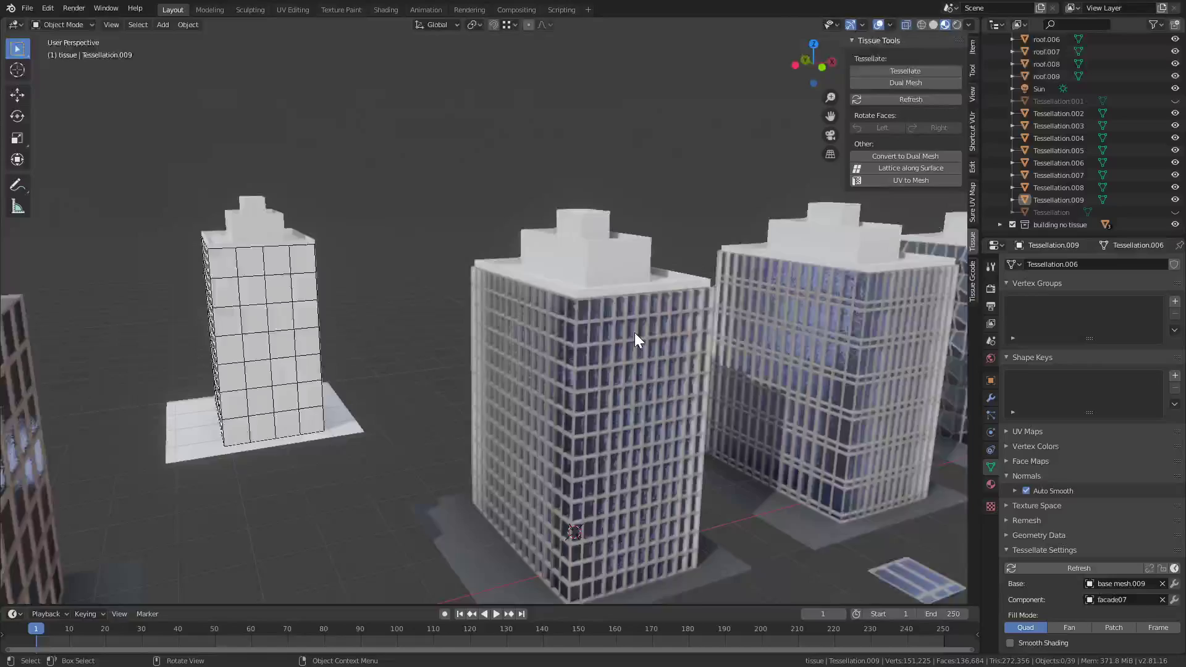
left_click(376, 288)
scroll(377, 288, "up", 5)
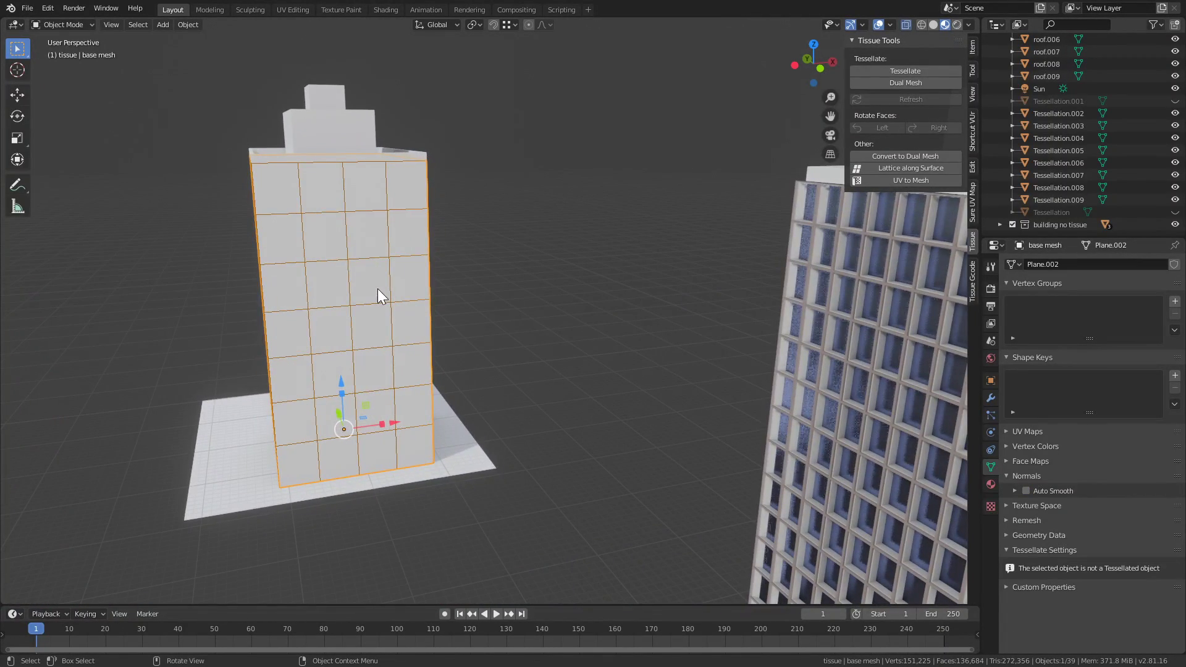
mouse_move(378, 289)
middle_mouse_down()
mouse_move(329, 282)
mouse_move(378, 290)
middle_mouse_up()
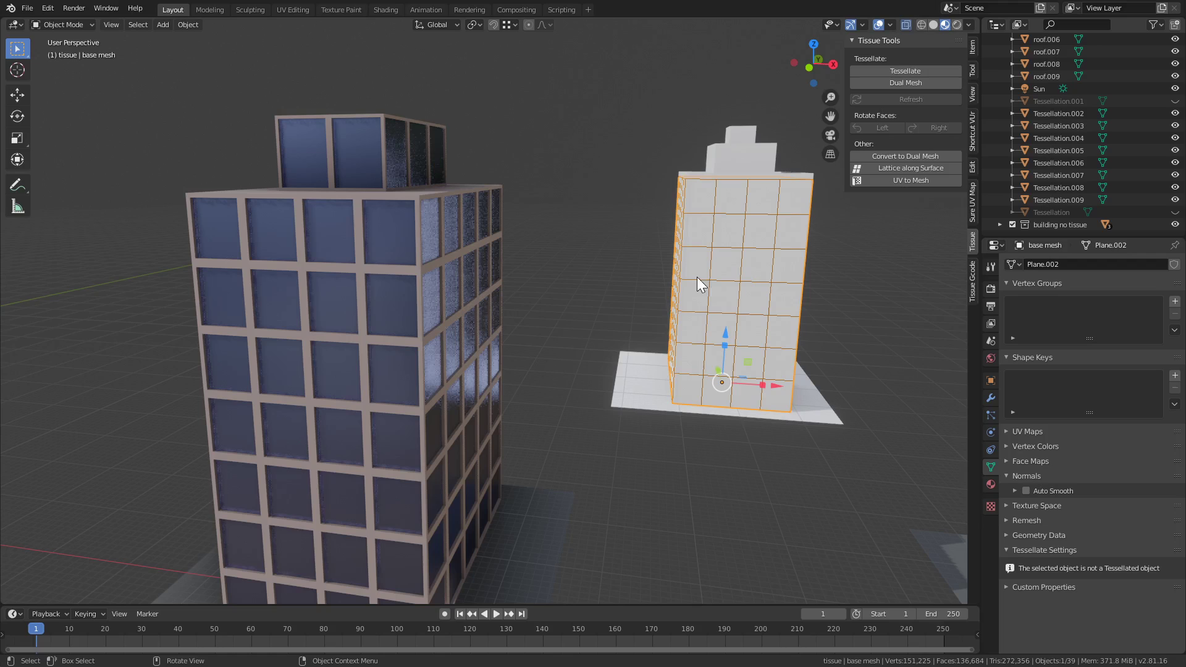
middle_click_drag(373, 410, 530, 339)
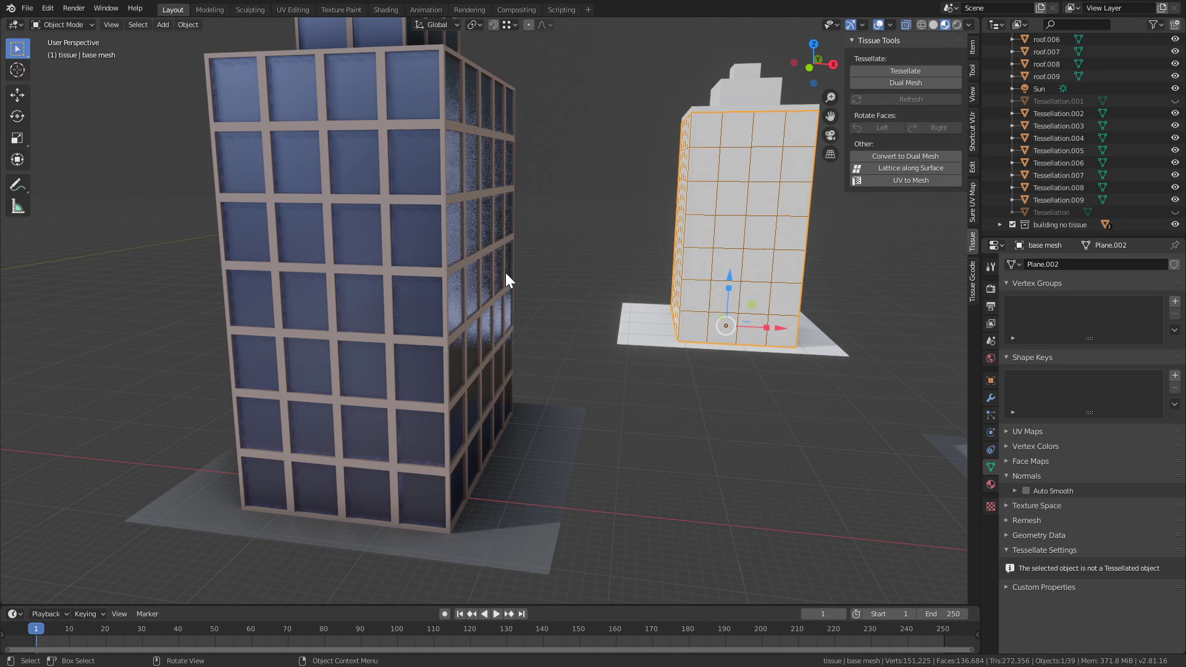
middle_click_drag(505, 273, 505, 272)
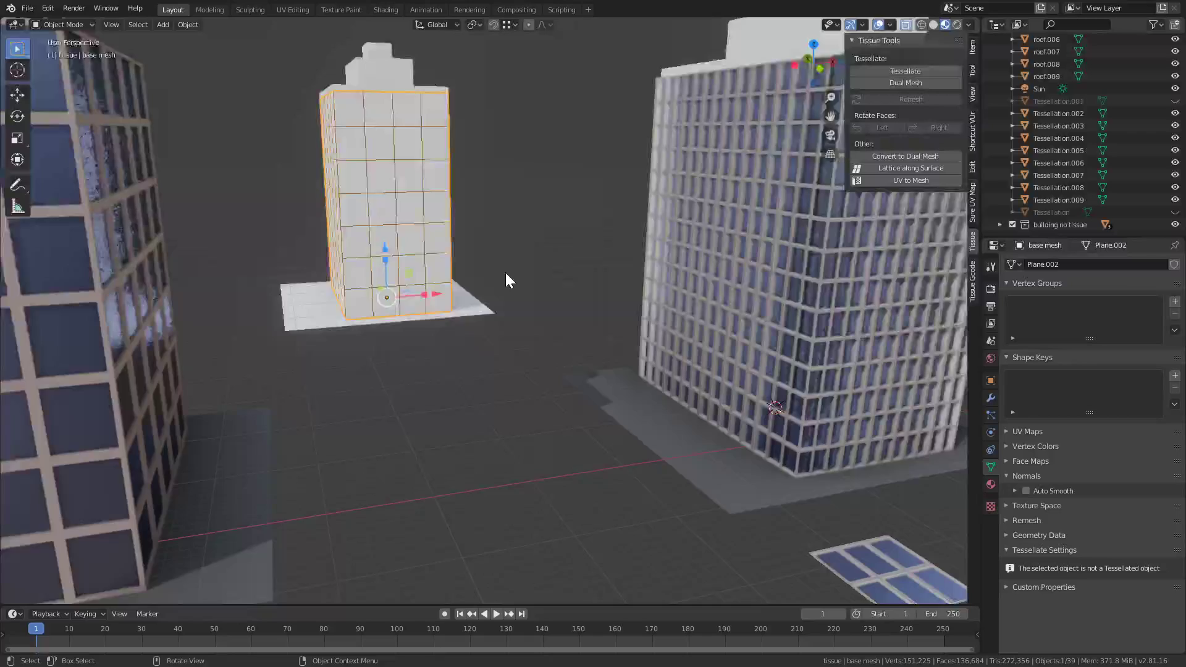
- Examine the six-pane facade component on the ground and how it repeats across the first tessellated tower
scroll(506, 272, "right", 10, "ctrl")
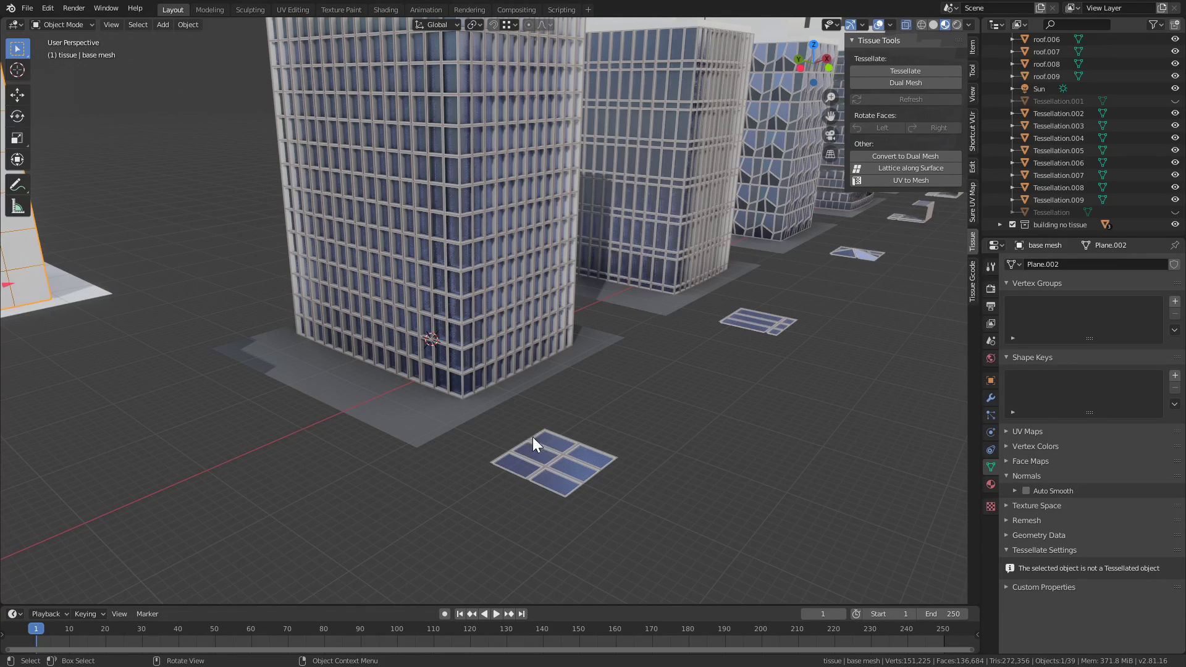
middle_click_drag(533, 436, 134, 261)
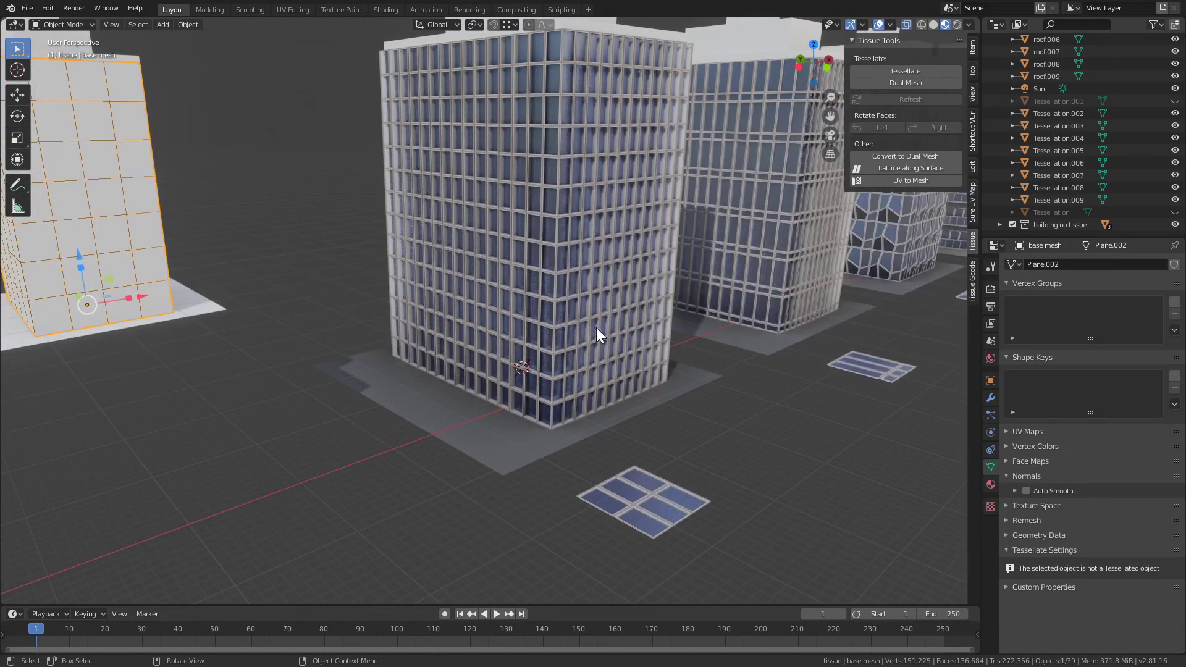
scroll(536, 290, "up", 8, "shift")
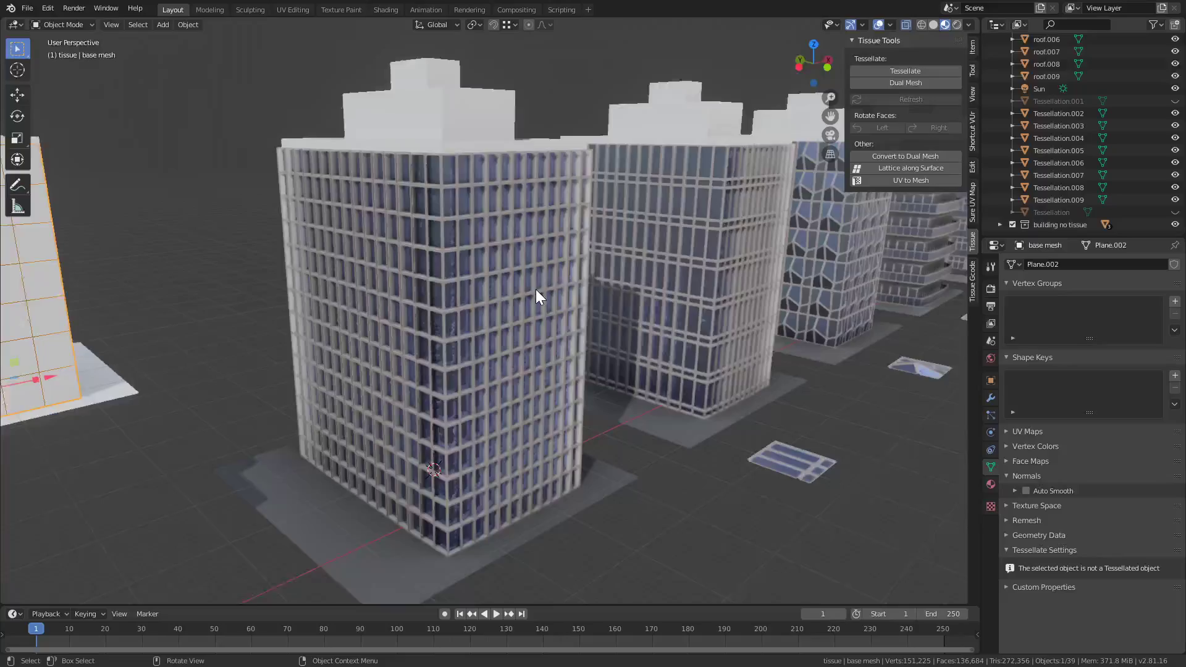
scroll(535, 290, "up", 6)
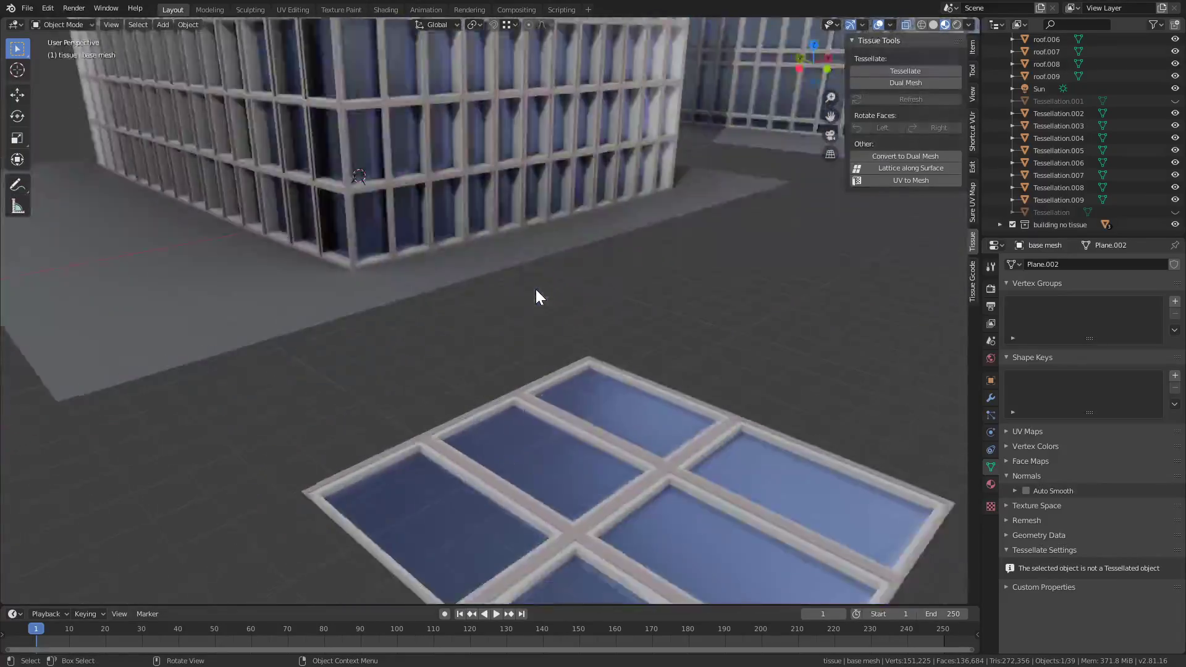
scroll(536, 289, "up", 4)
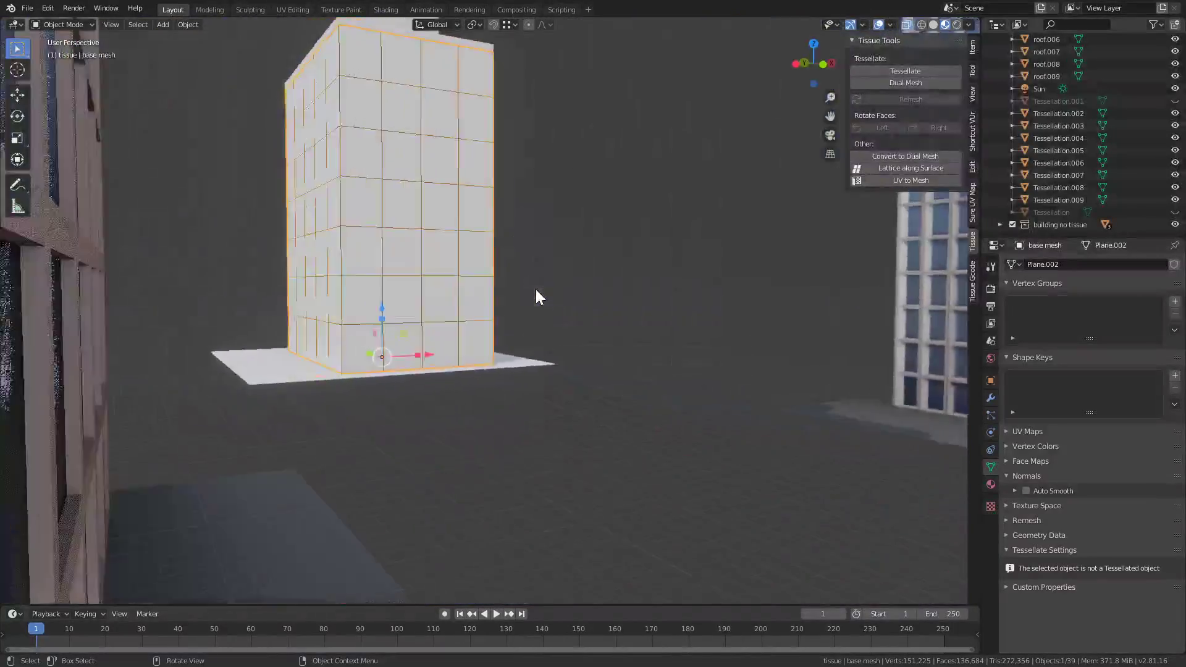
key("KP_Decimal")
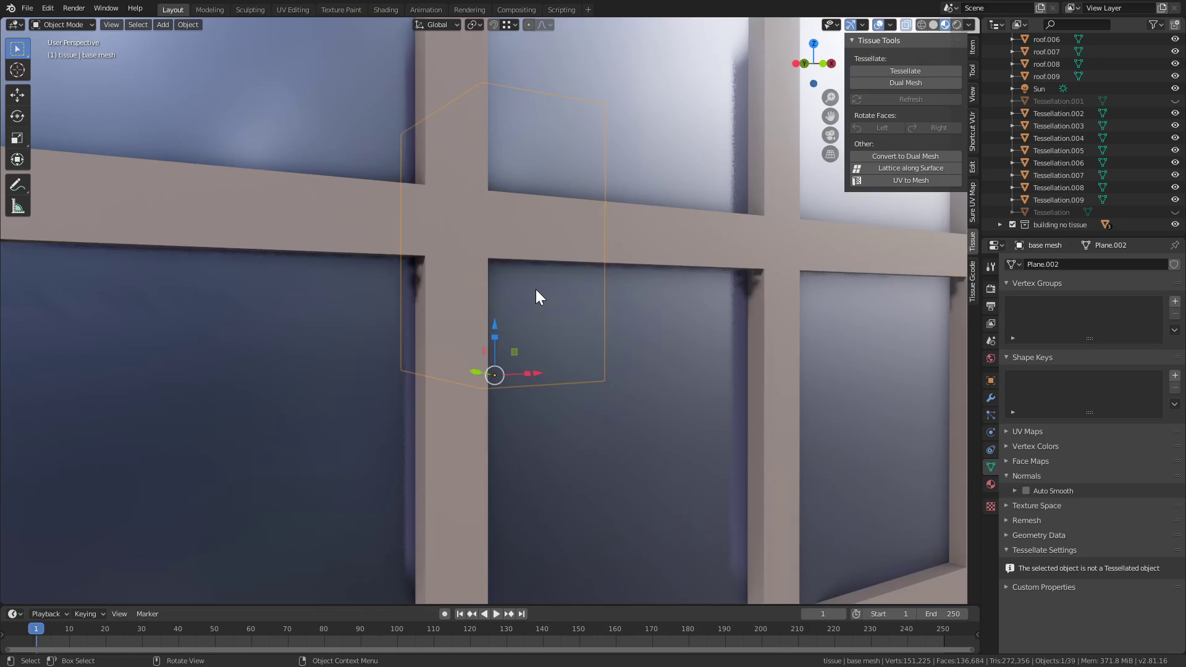
scroll(535, 289, "down", 6)
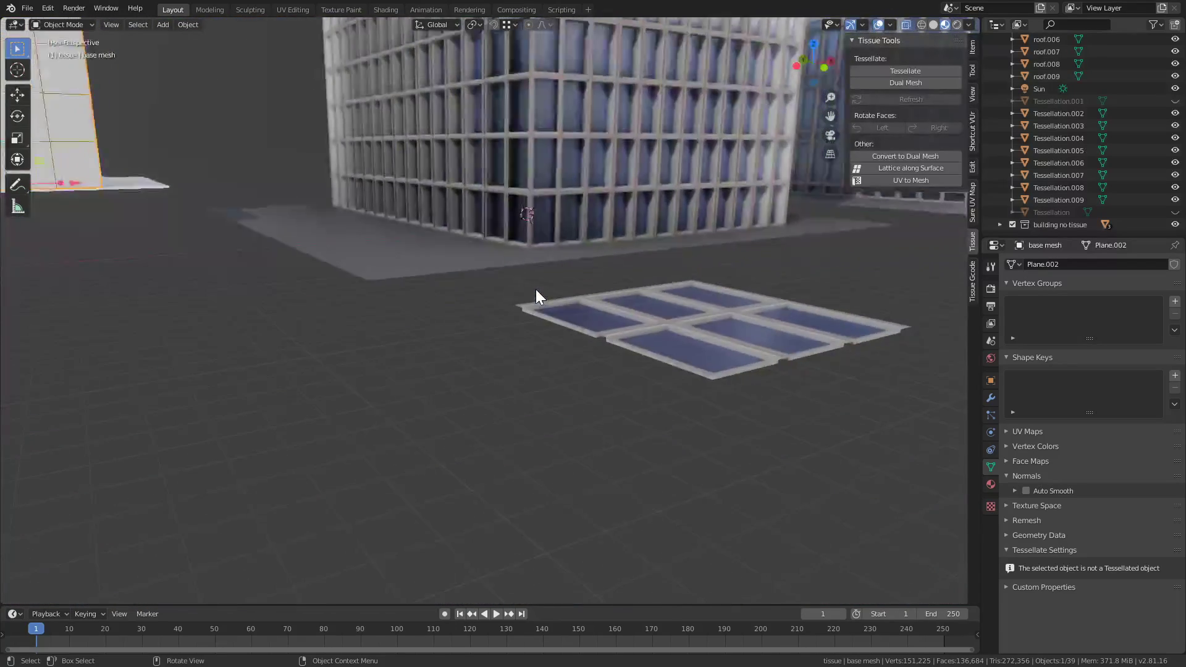
scroll(536, 289, "up", 4)
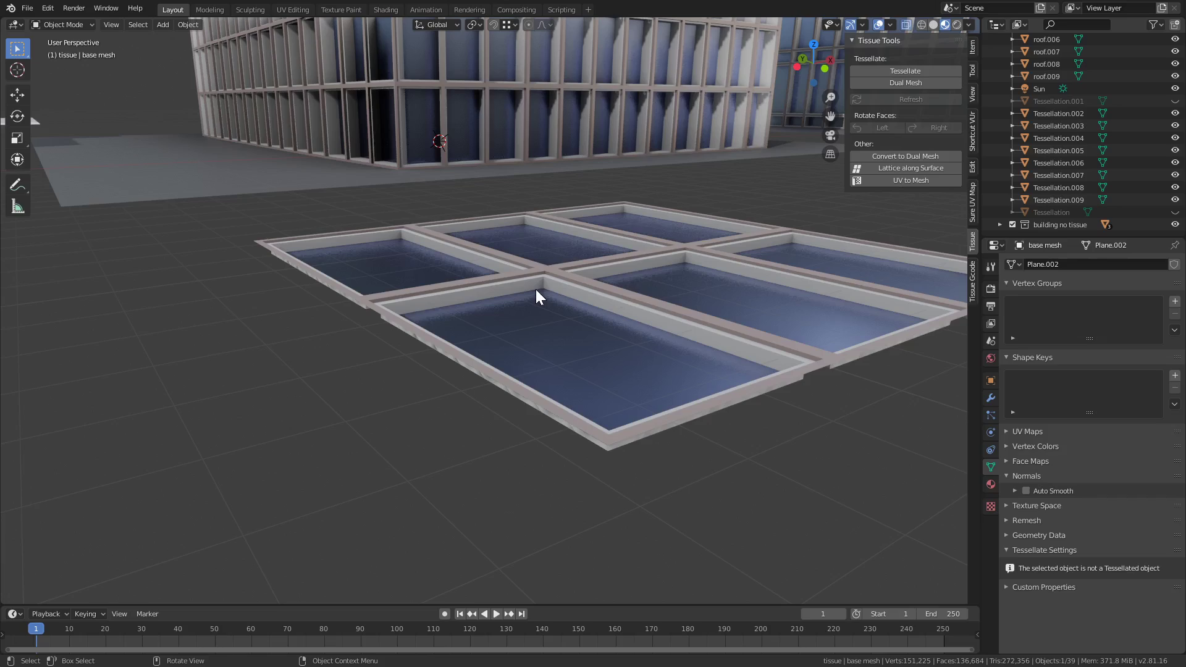
middle_click_drag(580, 240, 580, 235)
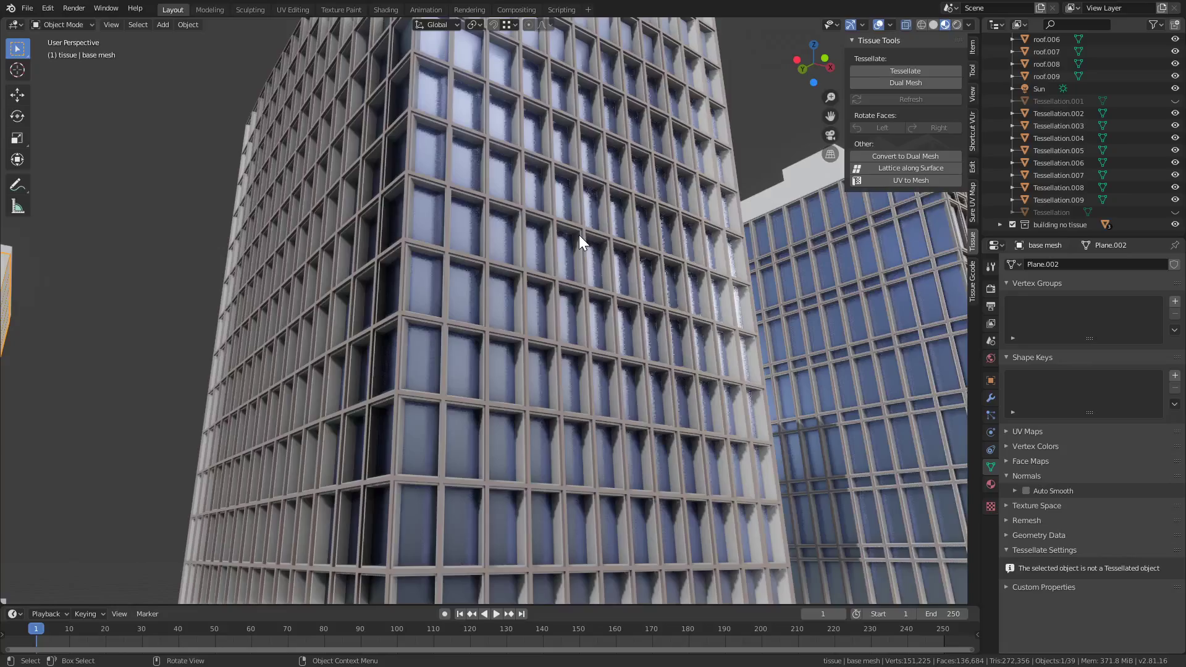
middle_click_drag(579, 234, 580, 235)
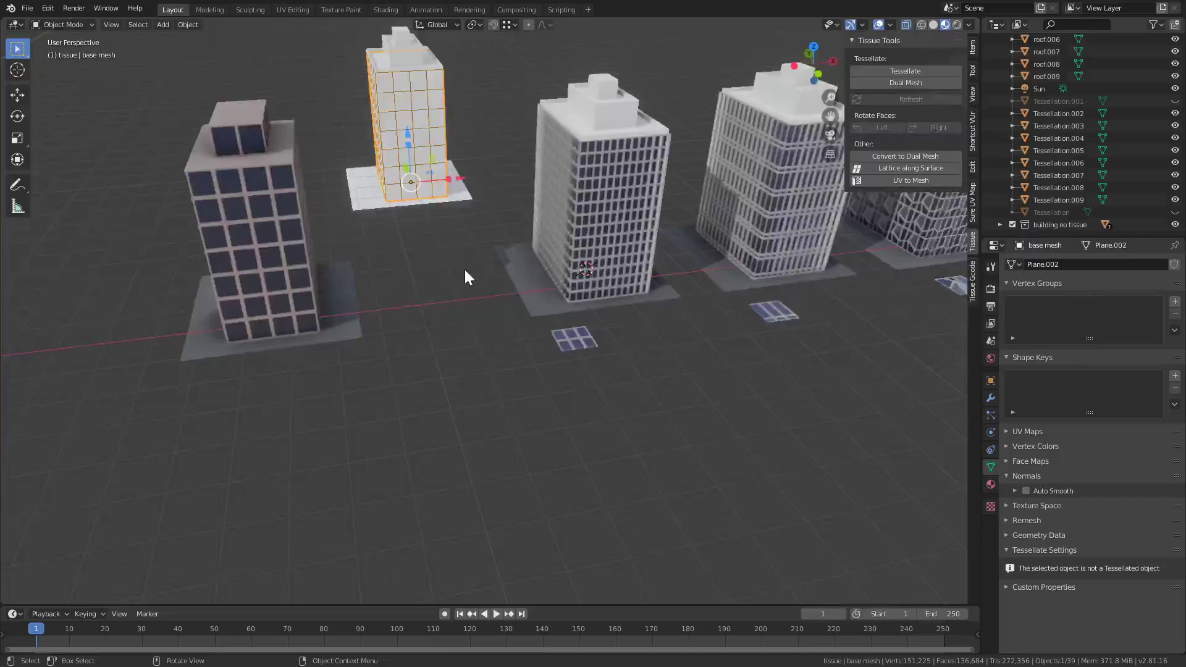
- Delete the Tessellation.009 tower together with its roof and accompanying objects
left_click_drag(755, 546, 540, 295)
key("x")
left_click(542, 295)
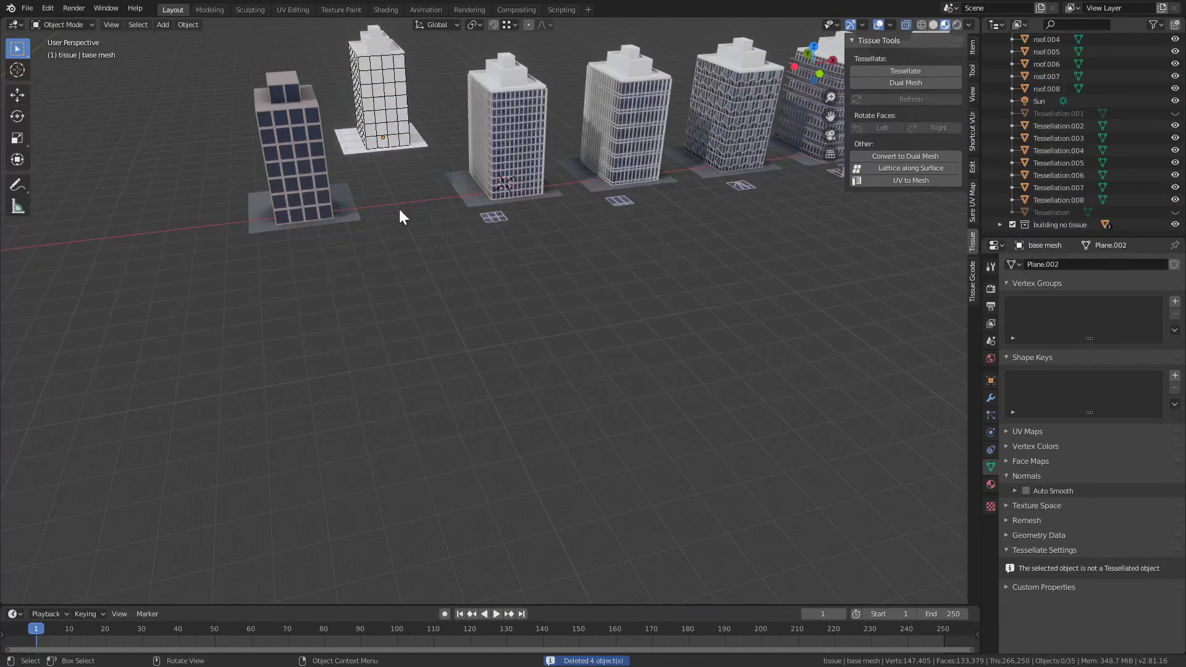
- Duplicate the base mesh tower with its roof and ground plane, and move the copy -193 m along Y
left_click_drag(402, 192, 367, 32)
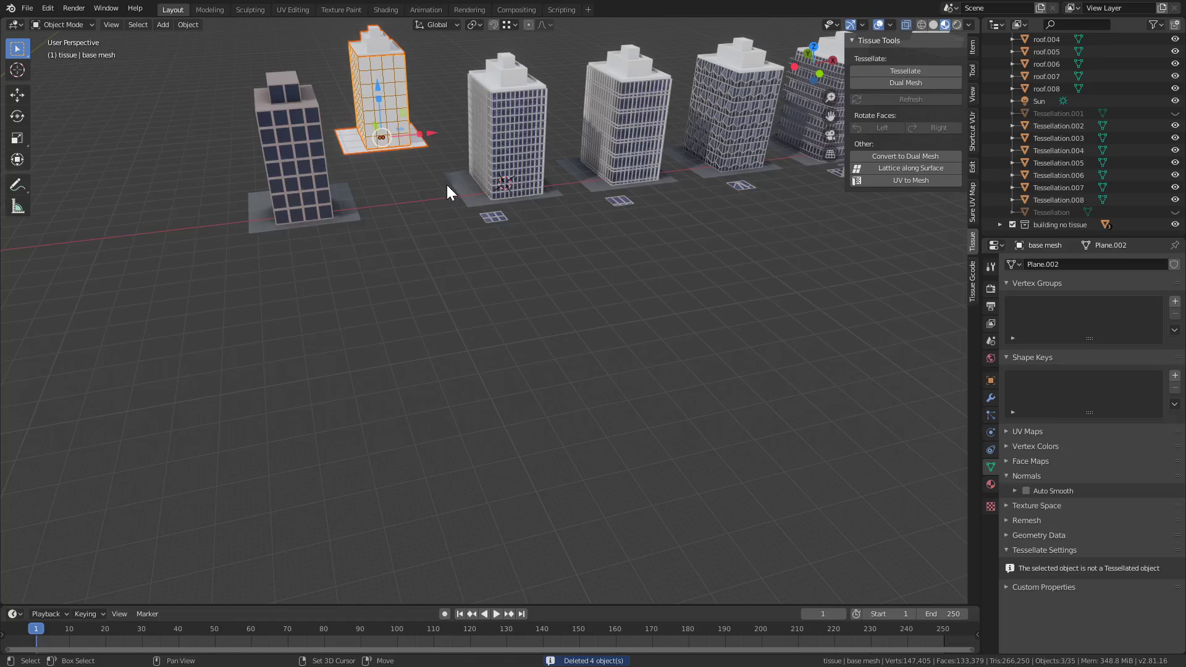
key("shift+d")
key("y")
left_click(590, 406)
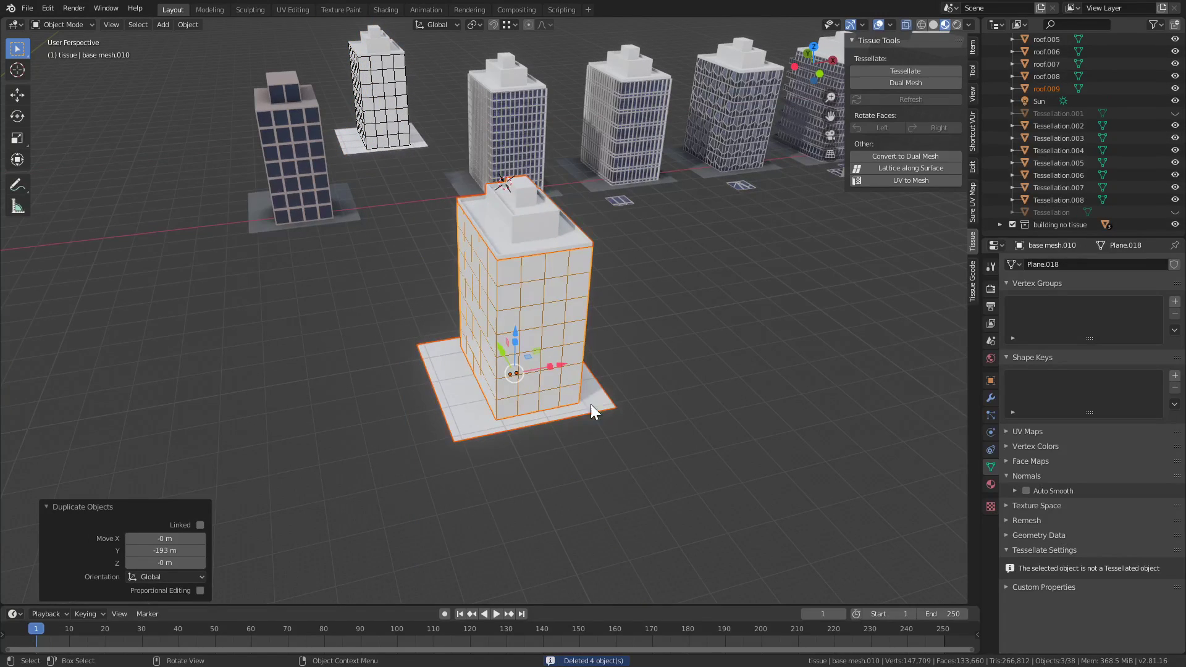
middle_click_drag(602, 272, 547, 280)
left_click(520, 335)
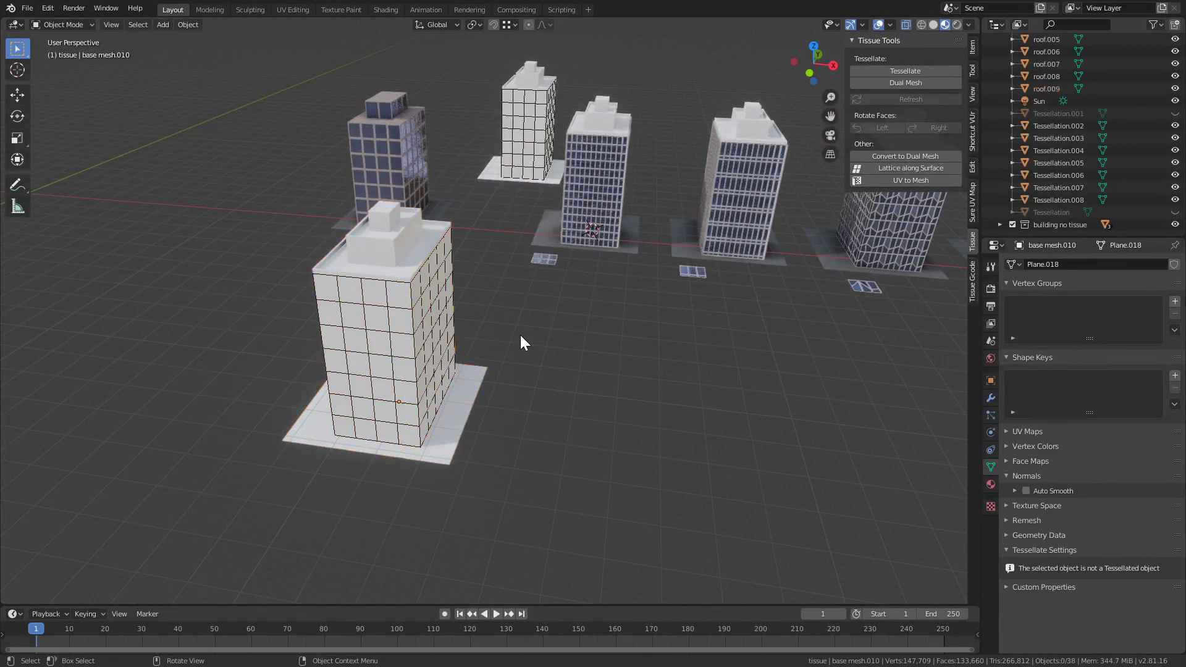
- Check the installed Tissue add-on entries in the add-on preferences, enlarging the window to read their details
left_click(548, 261)
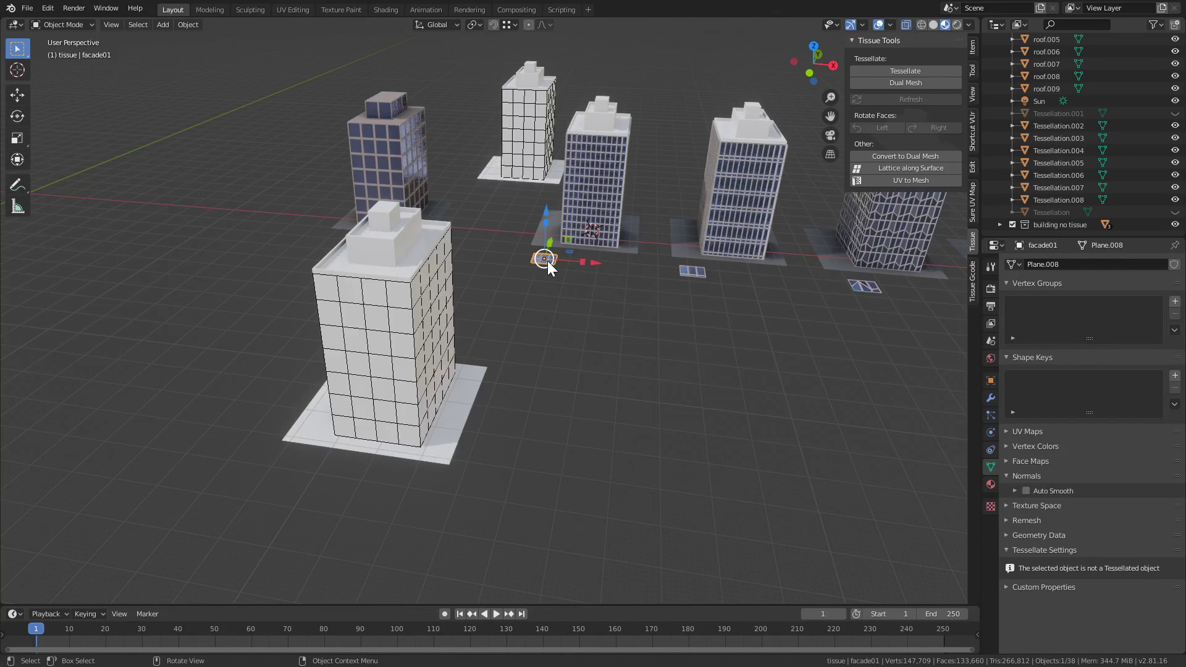
left_click(403, 342, "shift")
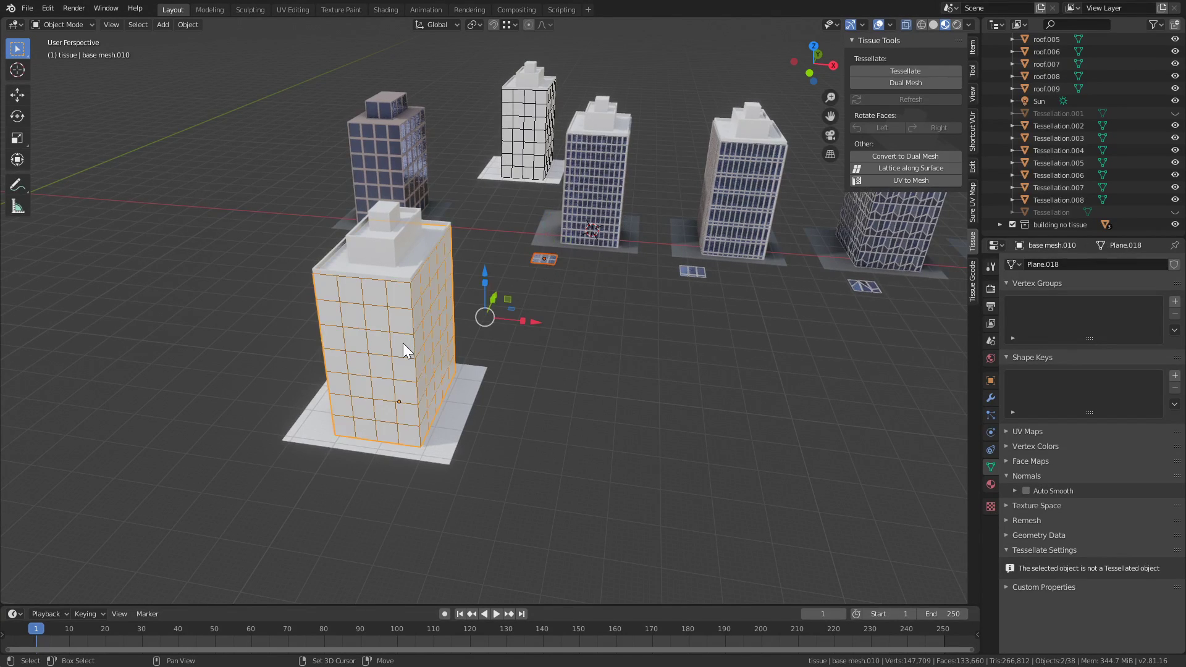
left_click(45, 9)
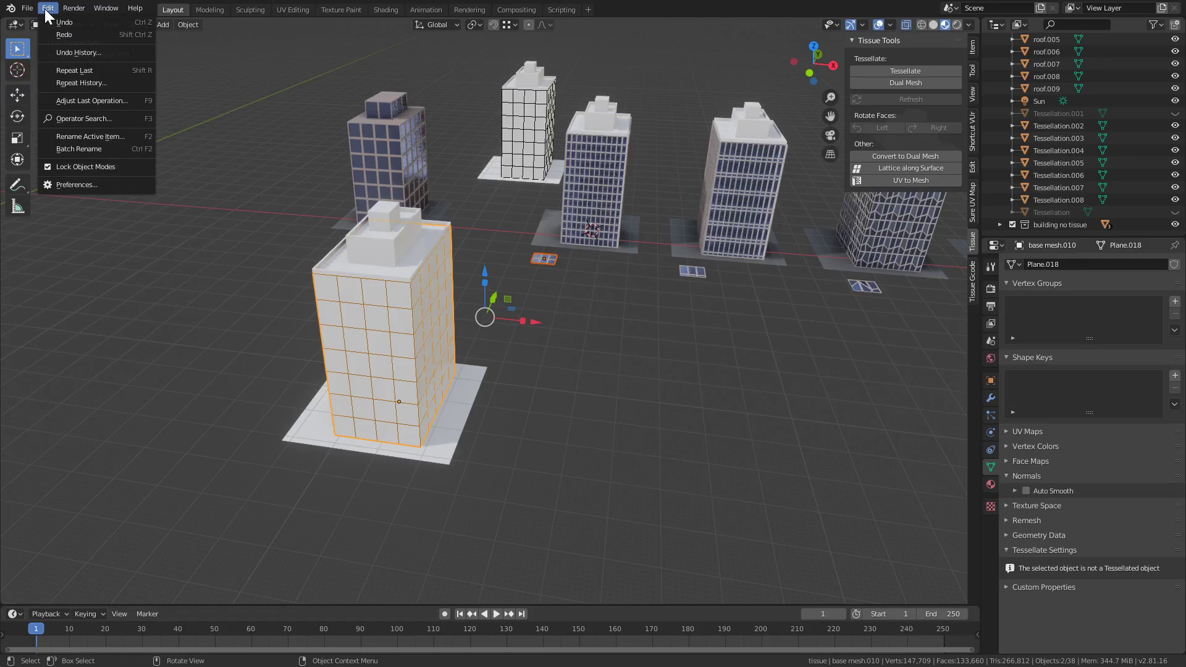
left_click(93, 184)
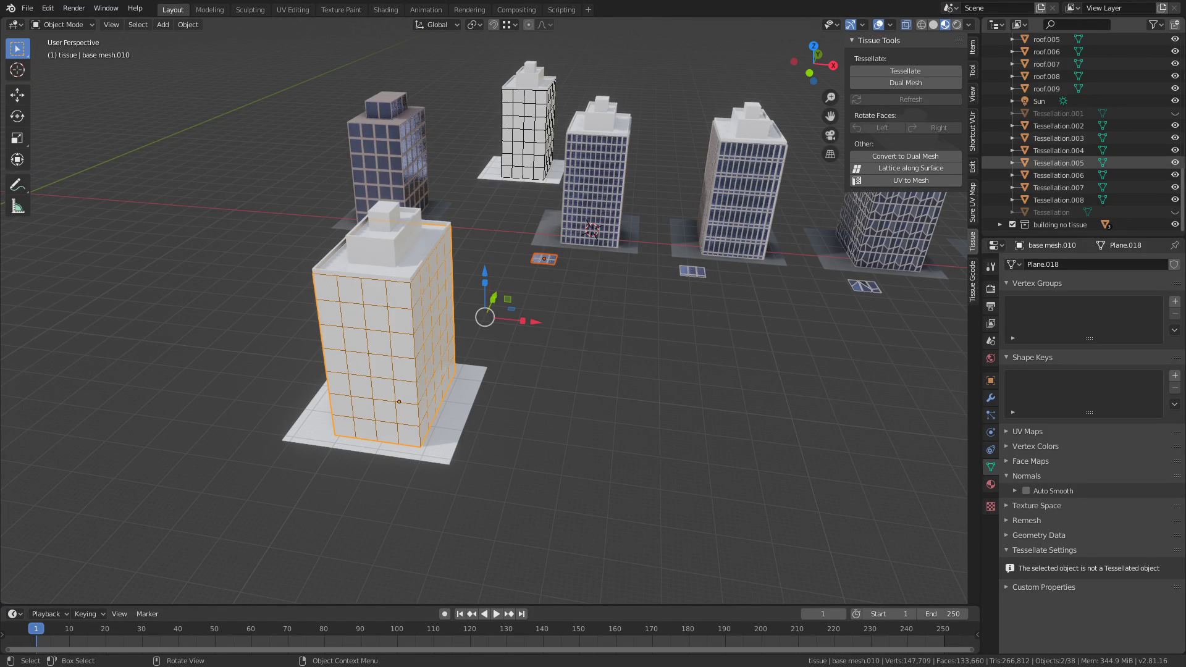
left_click_drag(506, 57, 362, 70)
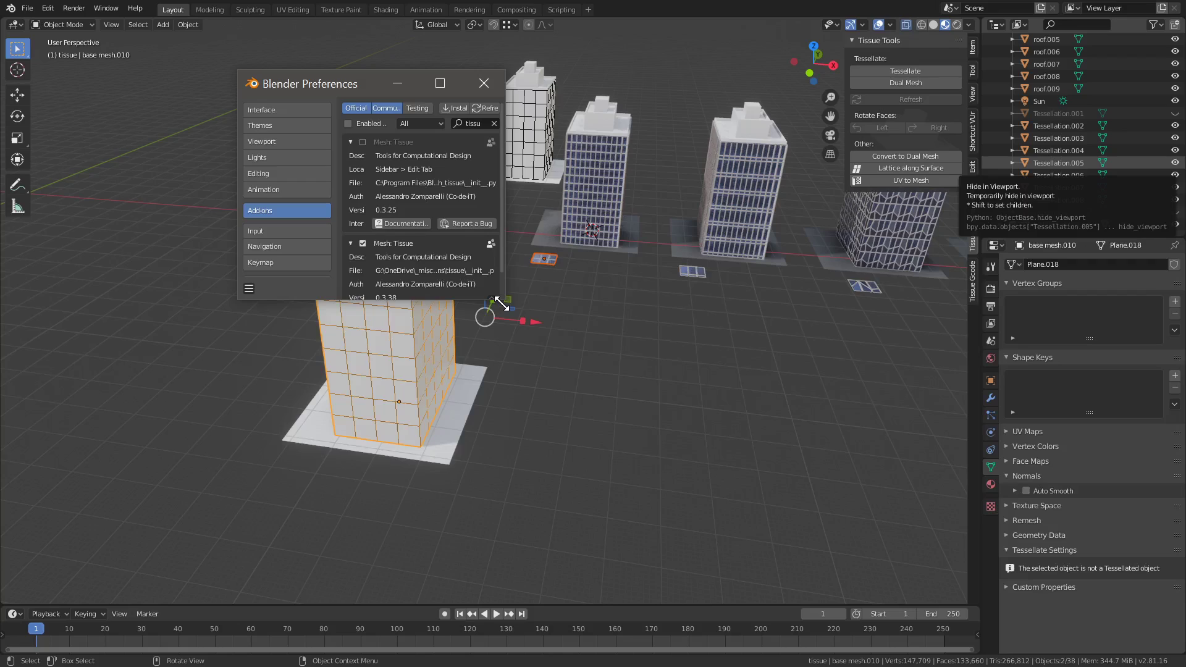
left_click_drag(502, 303, 774, 414)
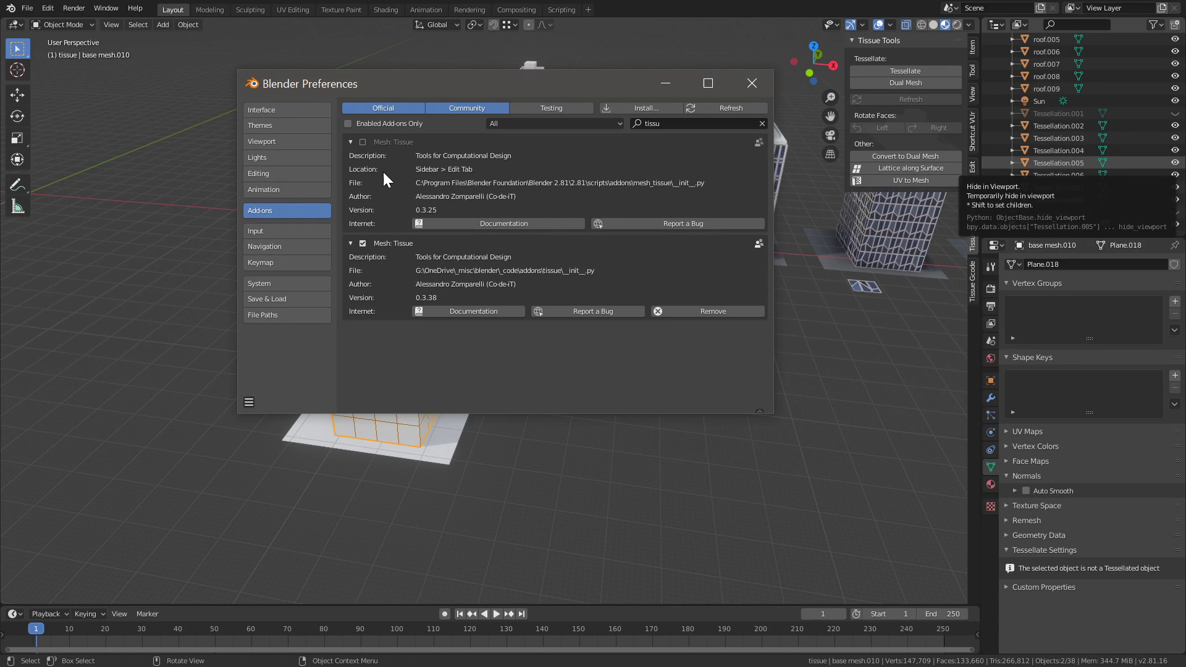
left_click(751, 84)
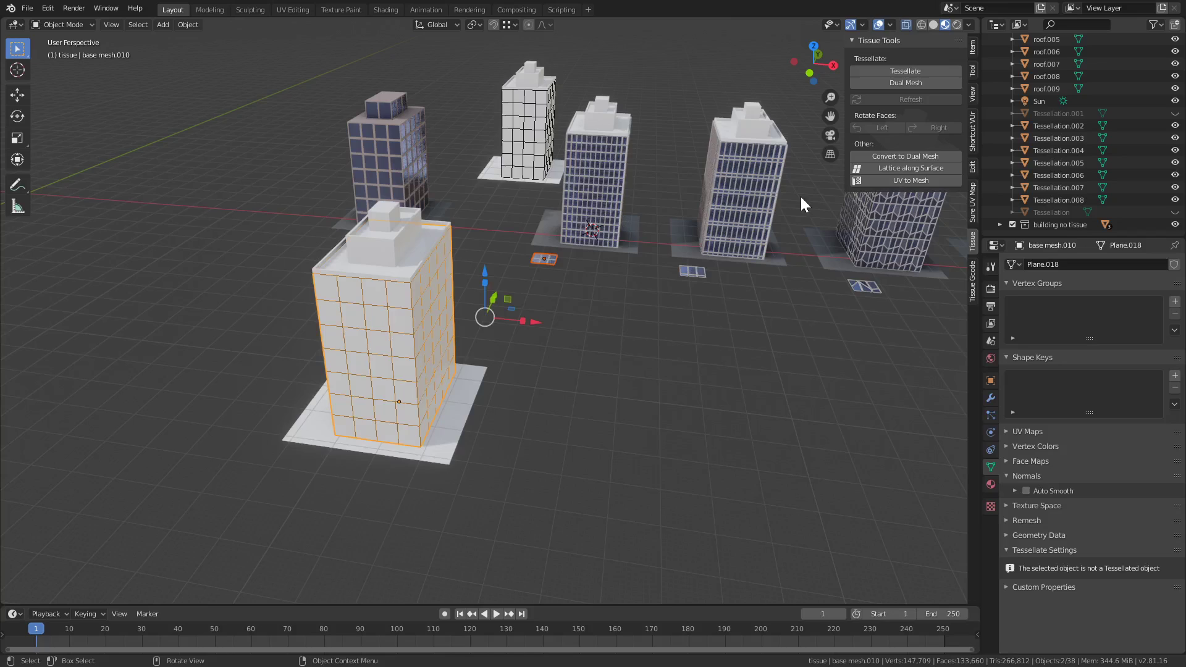
- Tessellate the duplicated base mesh.010 with the facade01 component, using Quad fill, Relative thickness with scale 1.00 and offset 1.00, and Bounds coordinates
left_click(561, 303)
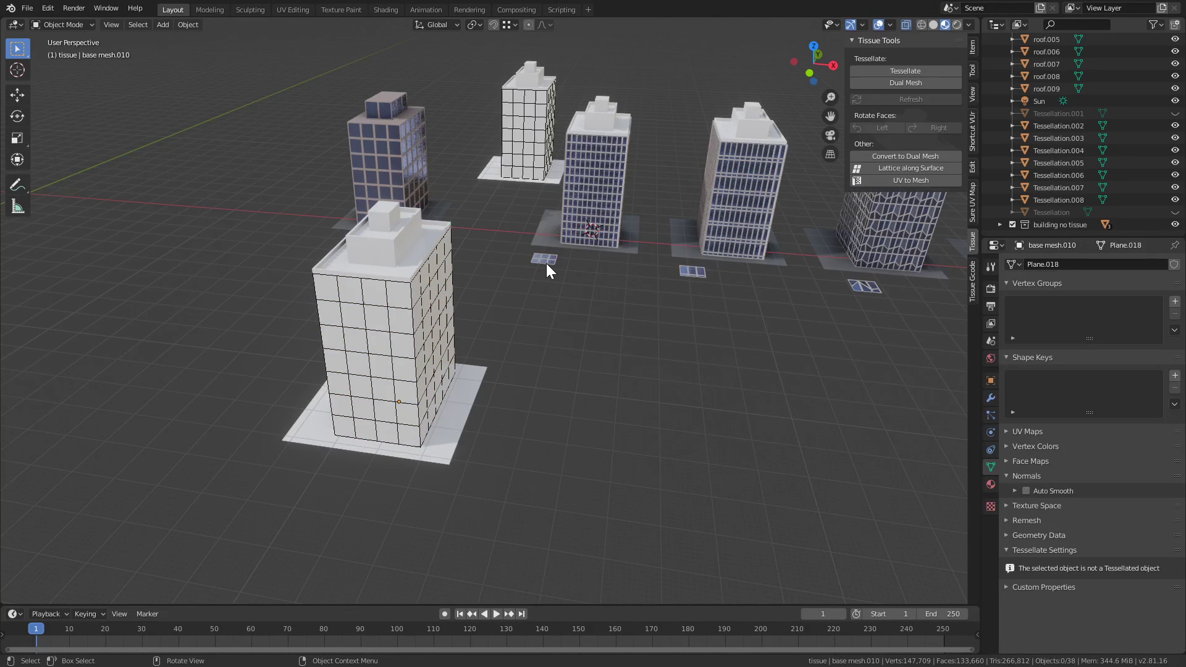
left_click(546, 261)
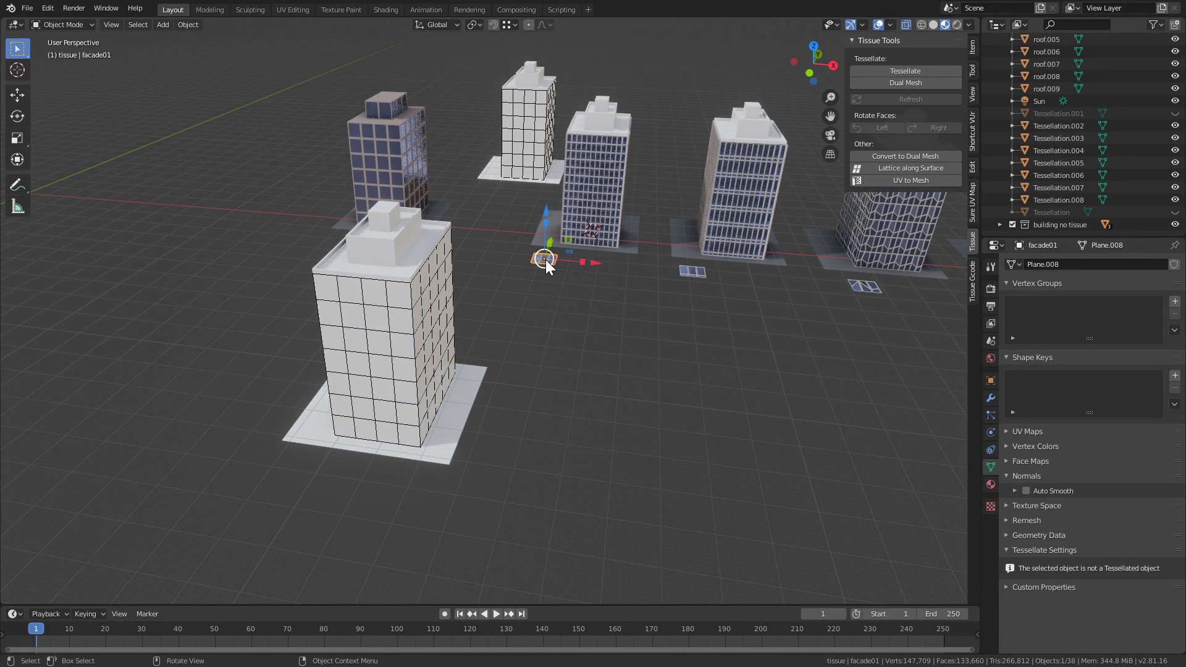
left_click(440, 320, "shift")
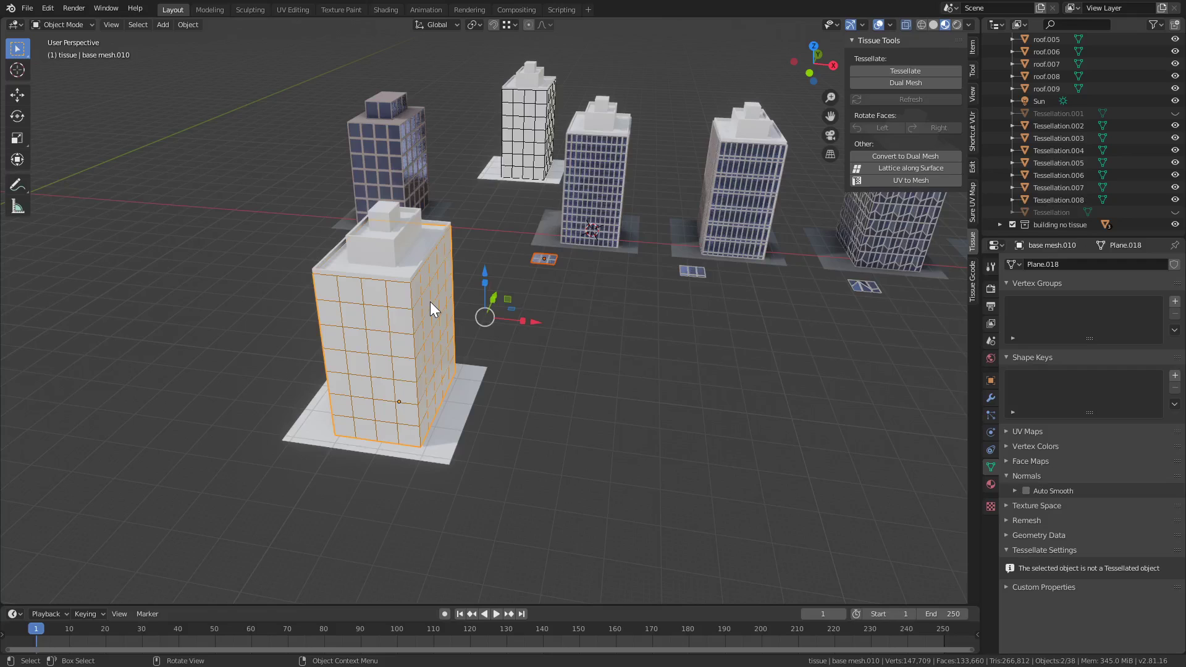
left_click(910, 70)
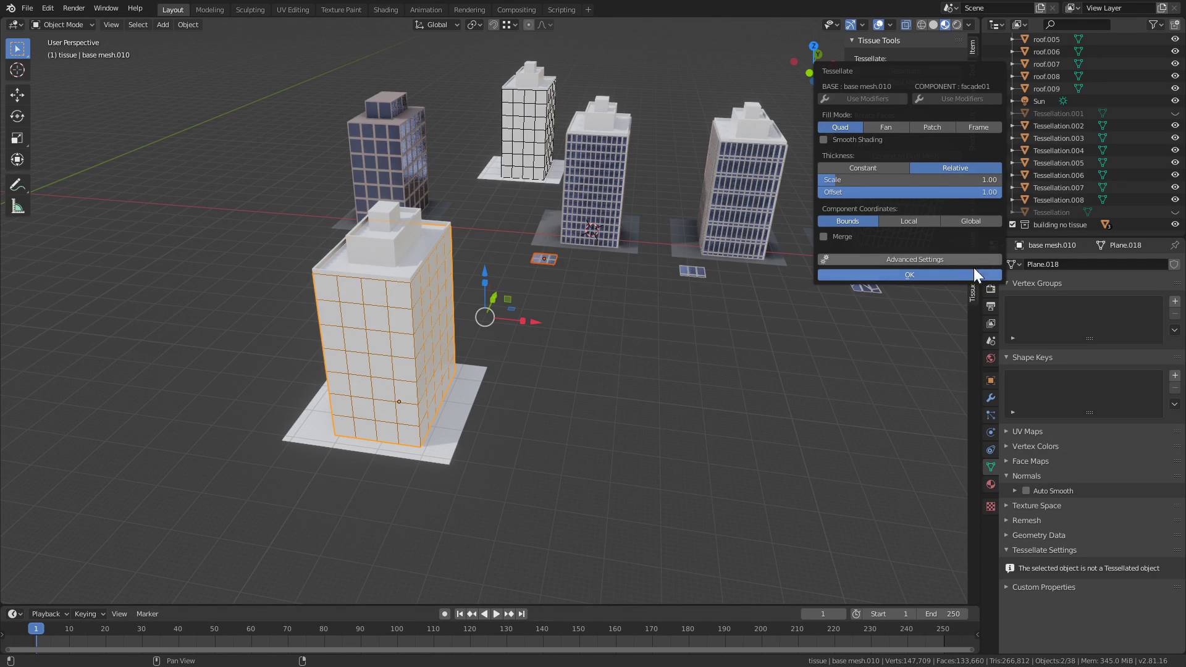
left_click(921, 275)
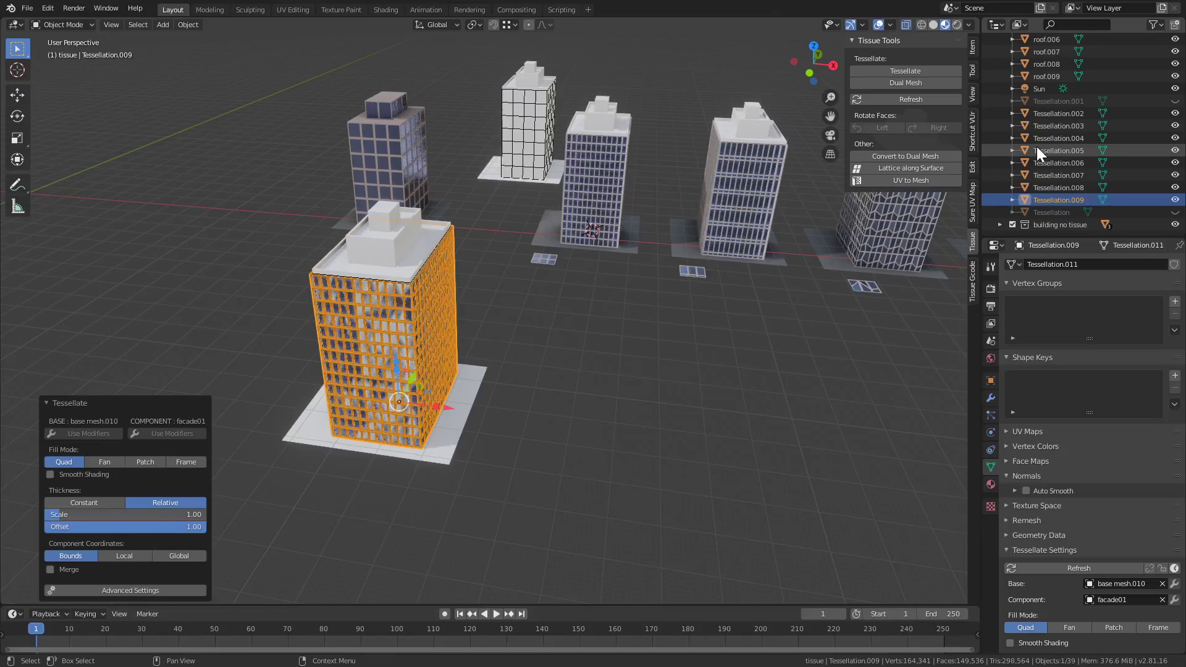
- Hide base mesh.010 in the viewport so only the tessellated facade is shown on the new tower
scroll(1106, 132, "up", 2)
scroll(1106, 132, "up", 12)
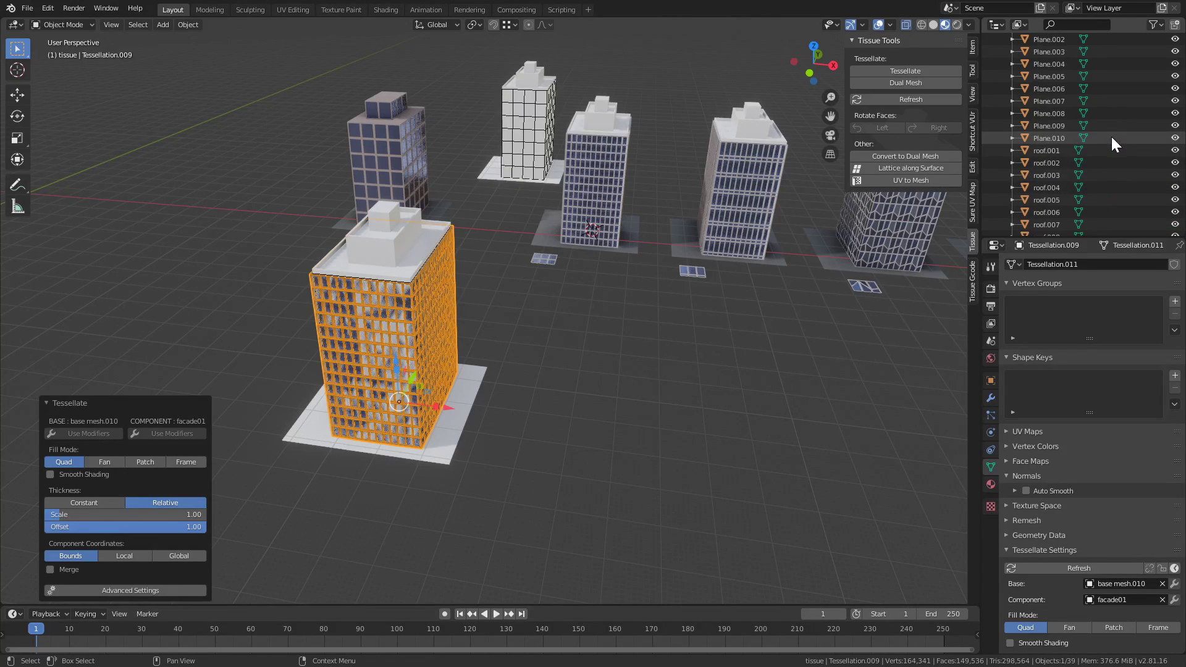
left_click(1175, 101)
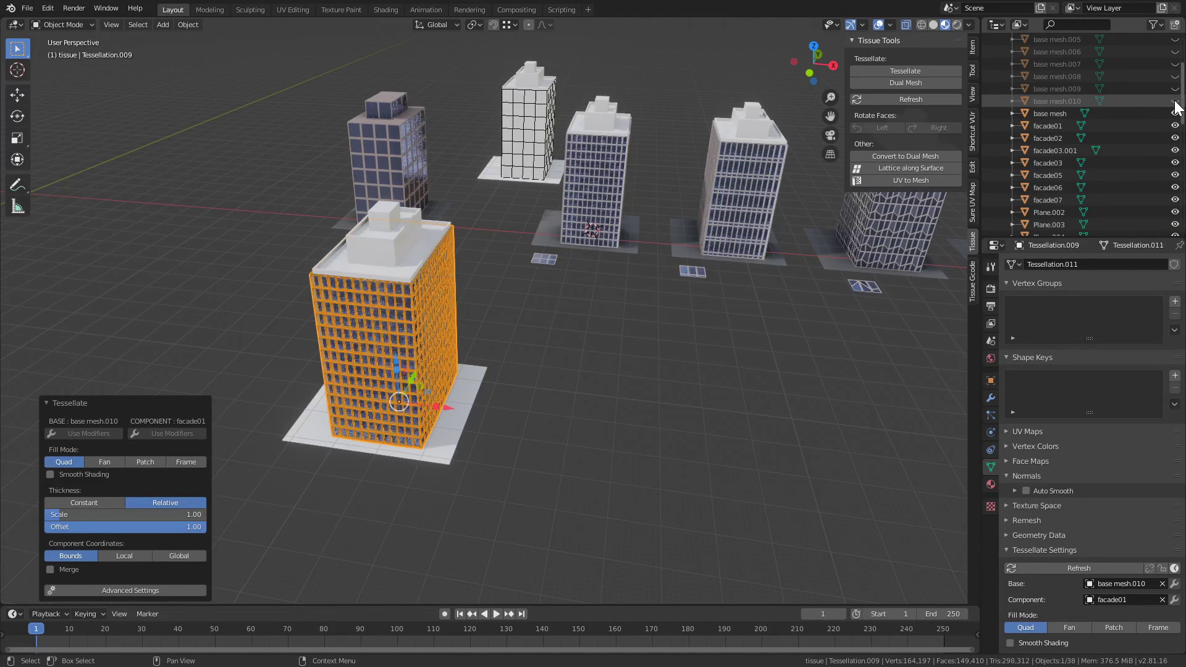
scroll(340, 406, "down", 5)
scroll(361, 399, "down", 2)
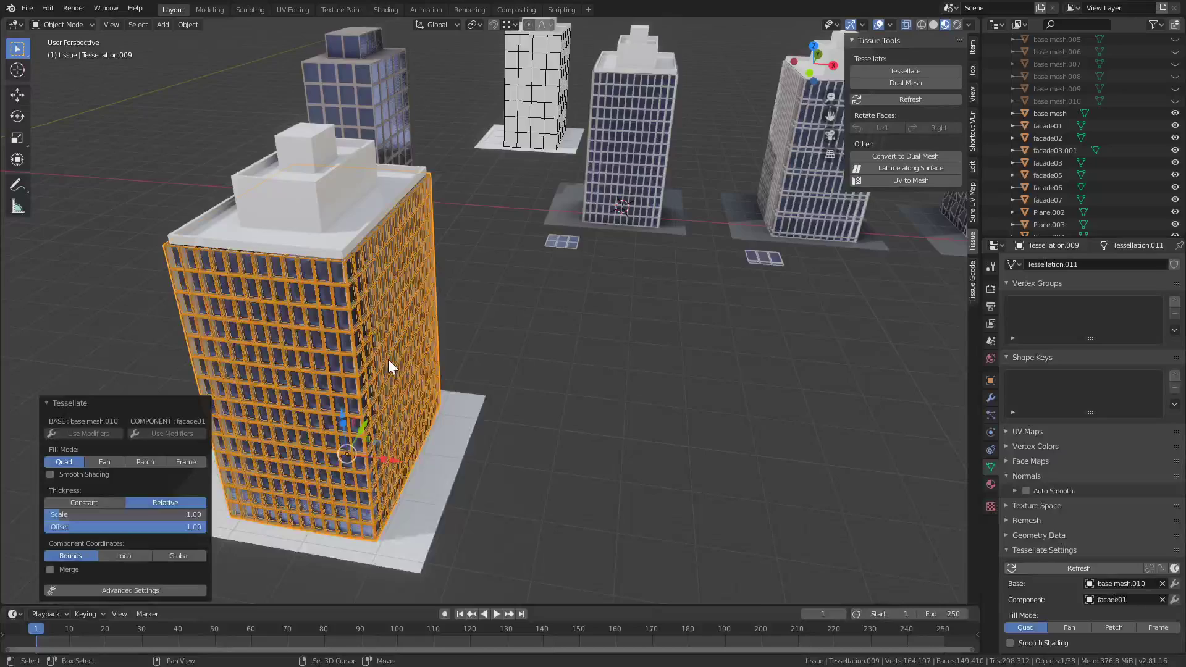
- Duplicate the facade01 component and move the copy -118 m along Y, beside the new tower
middle_click_drag(388, 358, 434, 320, "shift")
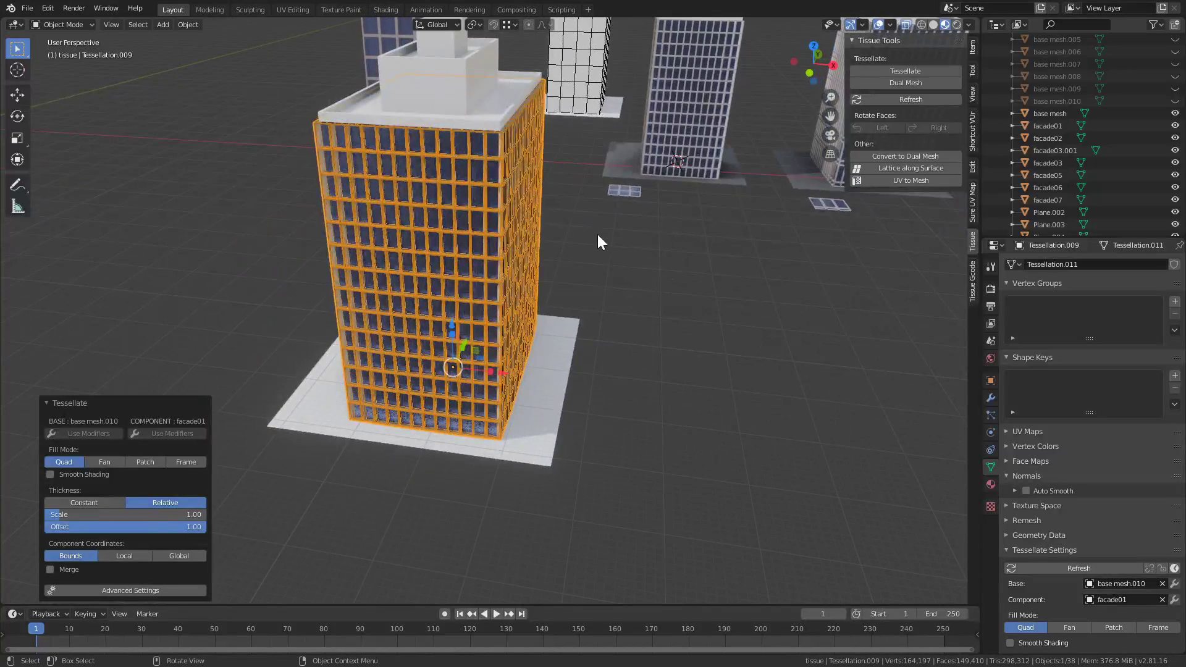
left_click(623, 191)
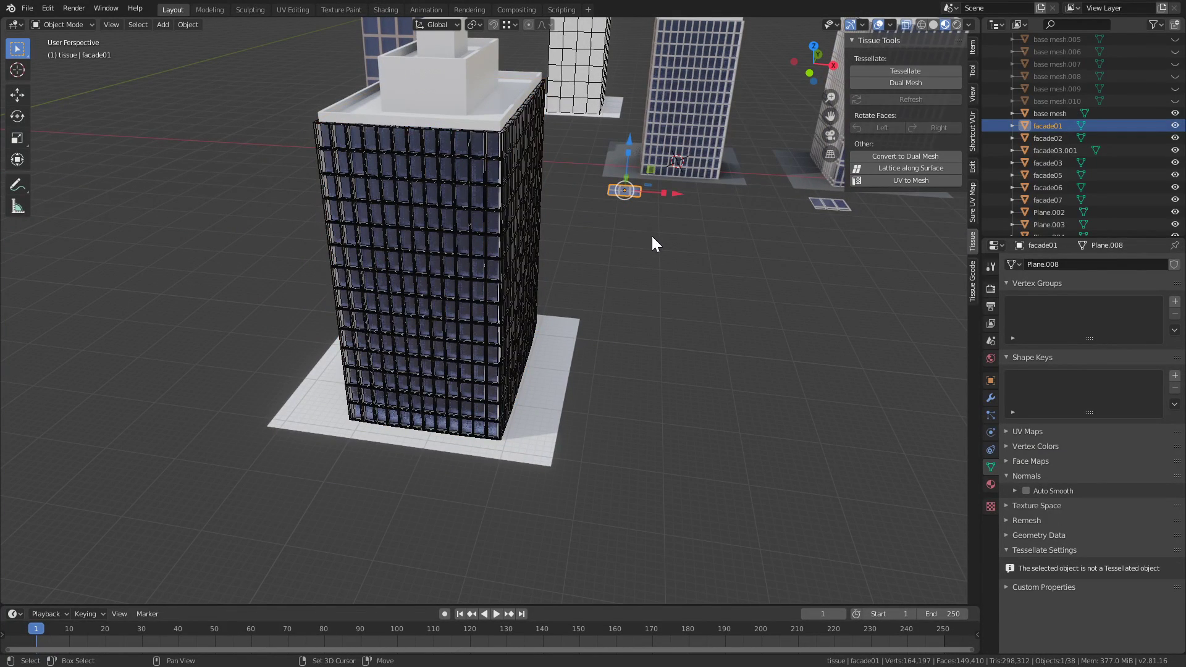
key("shift+d")
key("y")
left_click(566, 546)
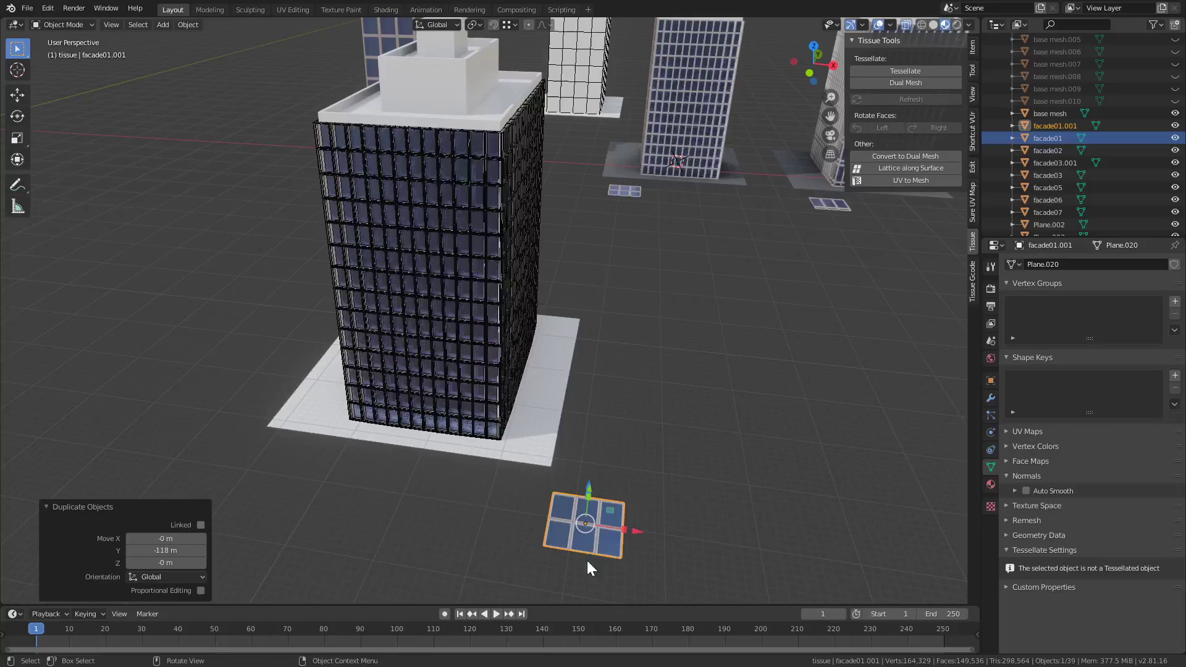
- Widen the middle horizontal bar of the facade01.001 component by scaling its selected geometry along Y in Edit Mode
middle_click_drag(621, 455, 617, 420)
key("Tab")
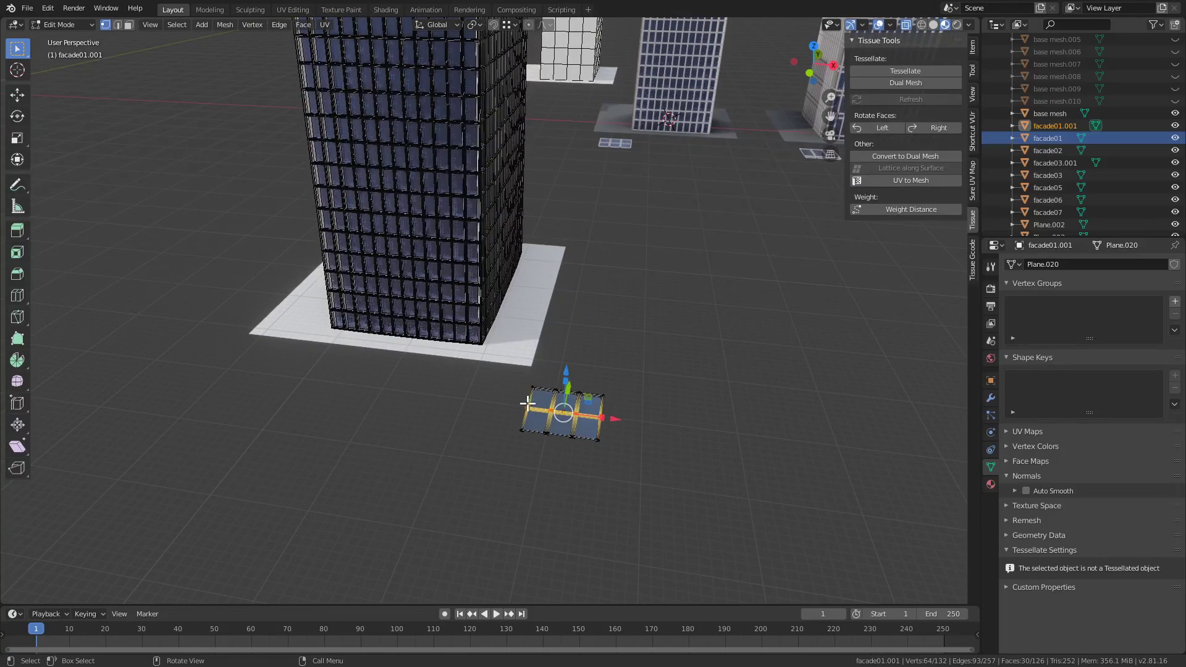
middle_click_drag(583, 380, 381, 467)
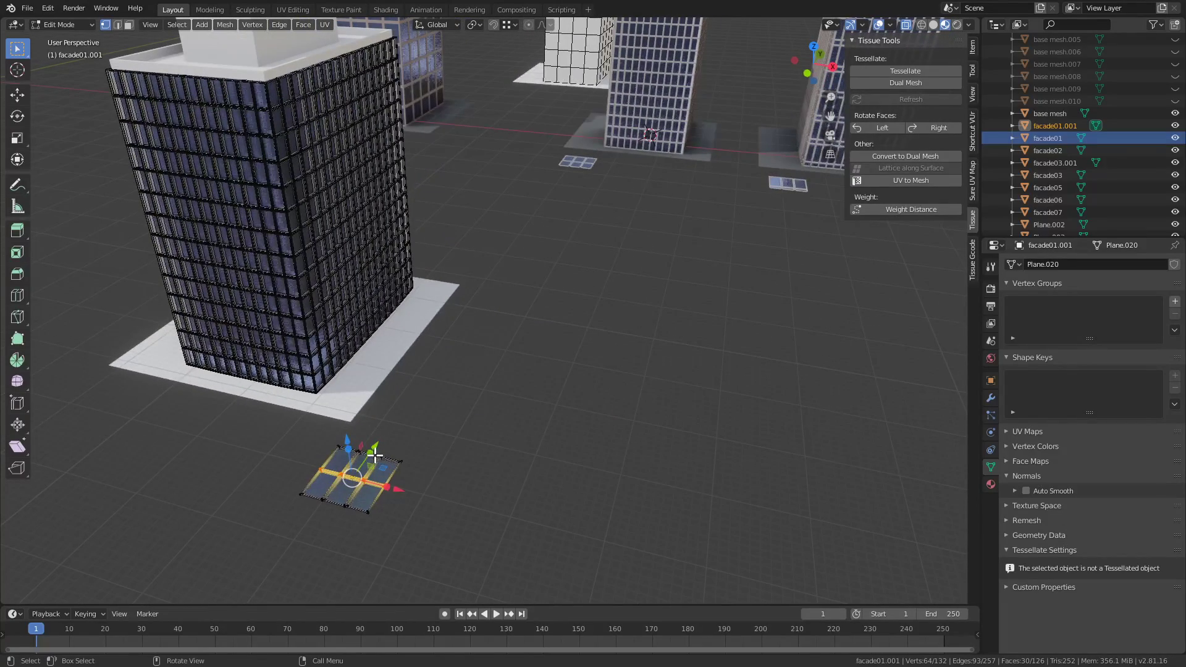
key("s")
key("y")
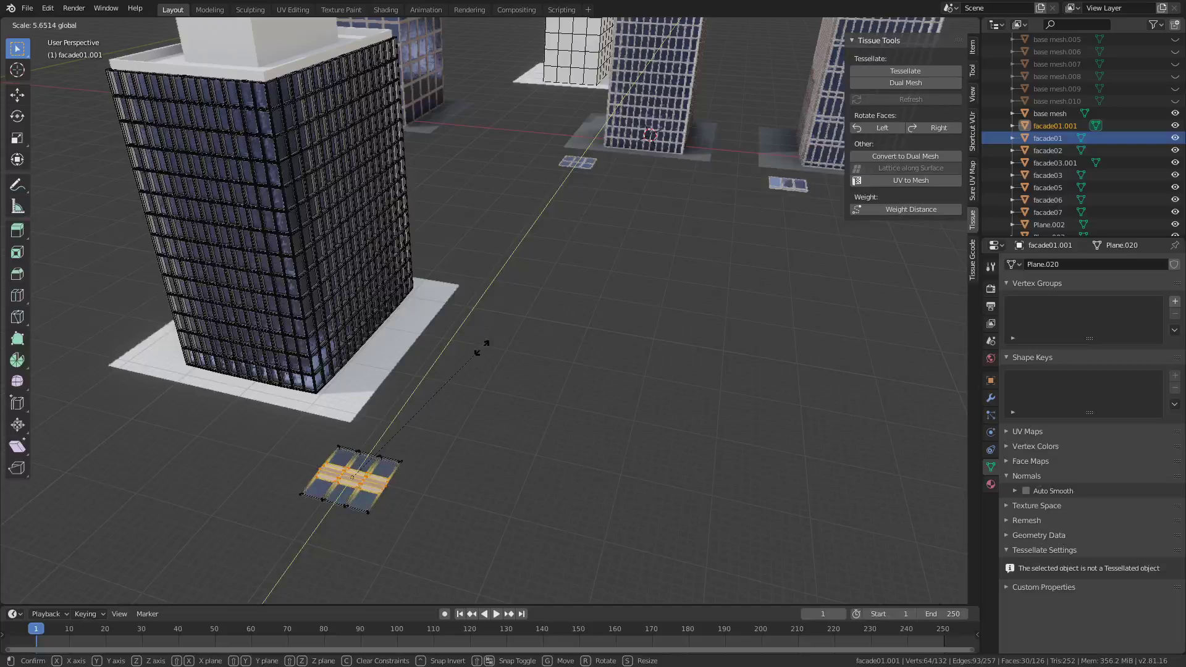
left_click(504, 327)
key("Tab")
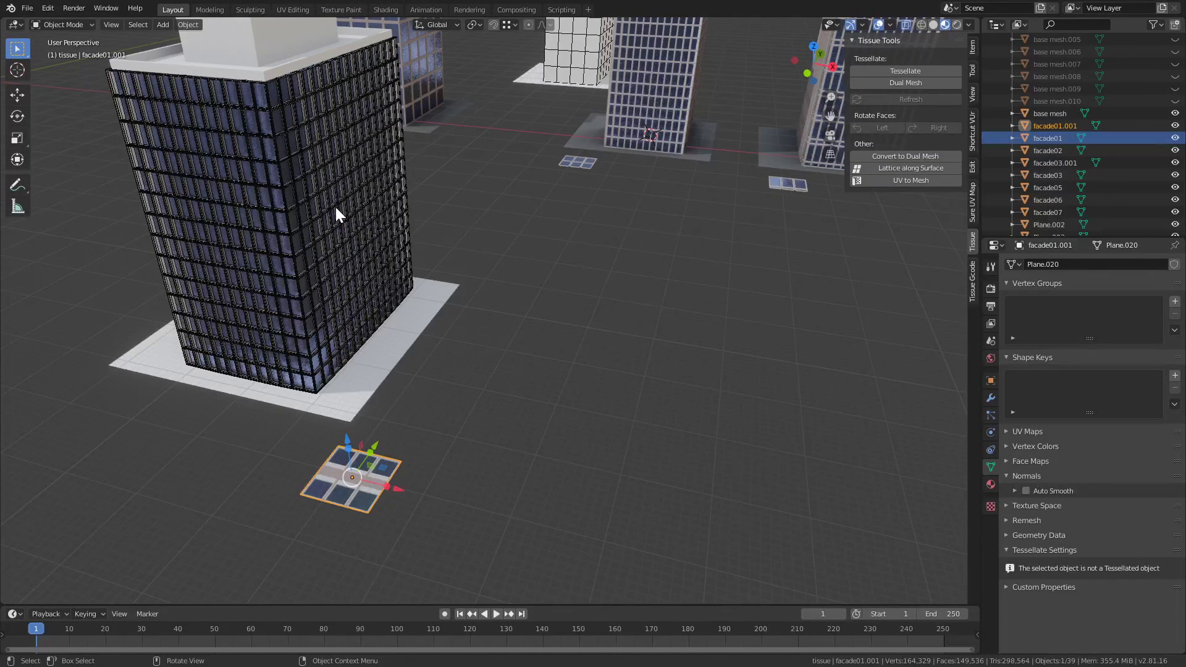
- Replace the component of Tessellation.009 with facade01.001 in its Tessellate settings
left_click(314, 193)
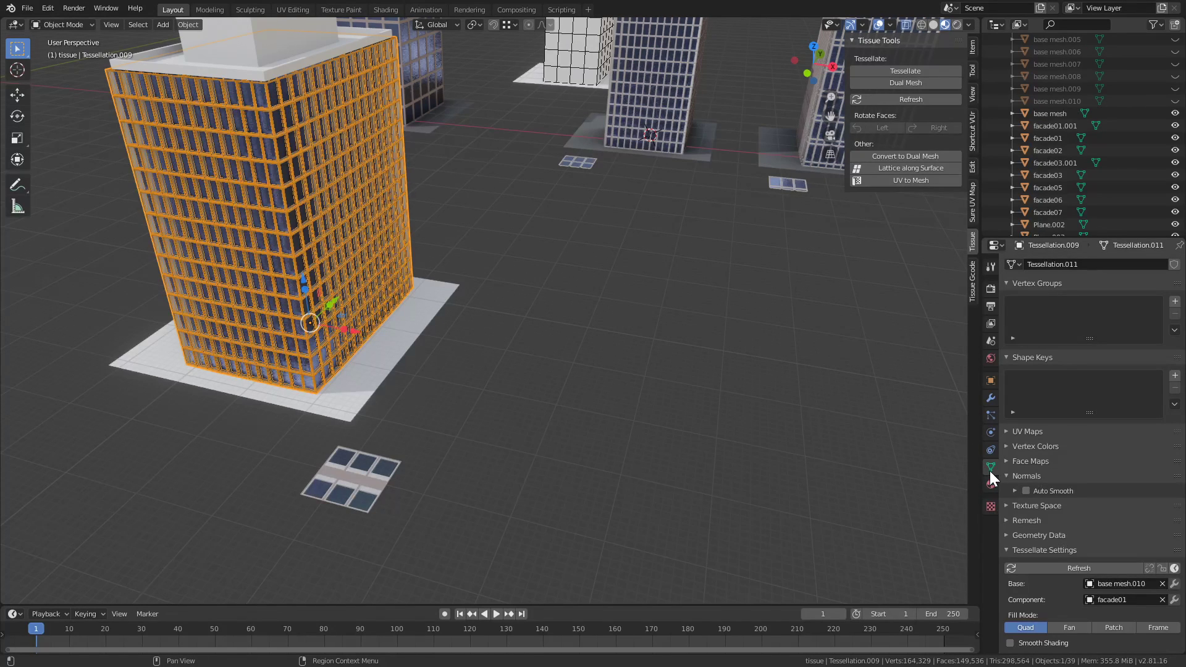
scroll(1050, 447, "down", 7)
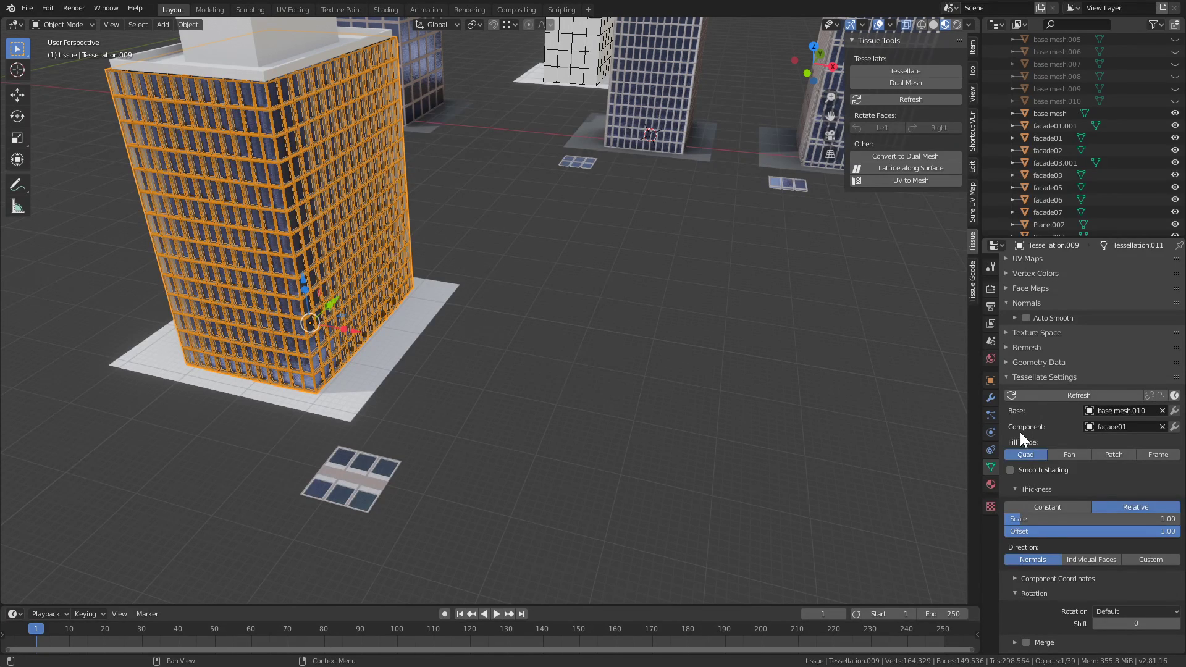
left_click(1162, 428)
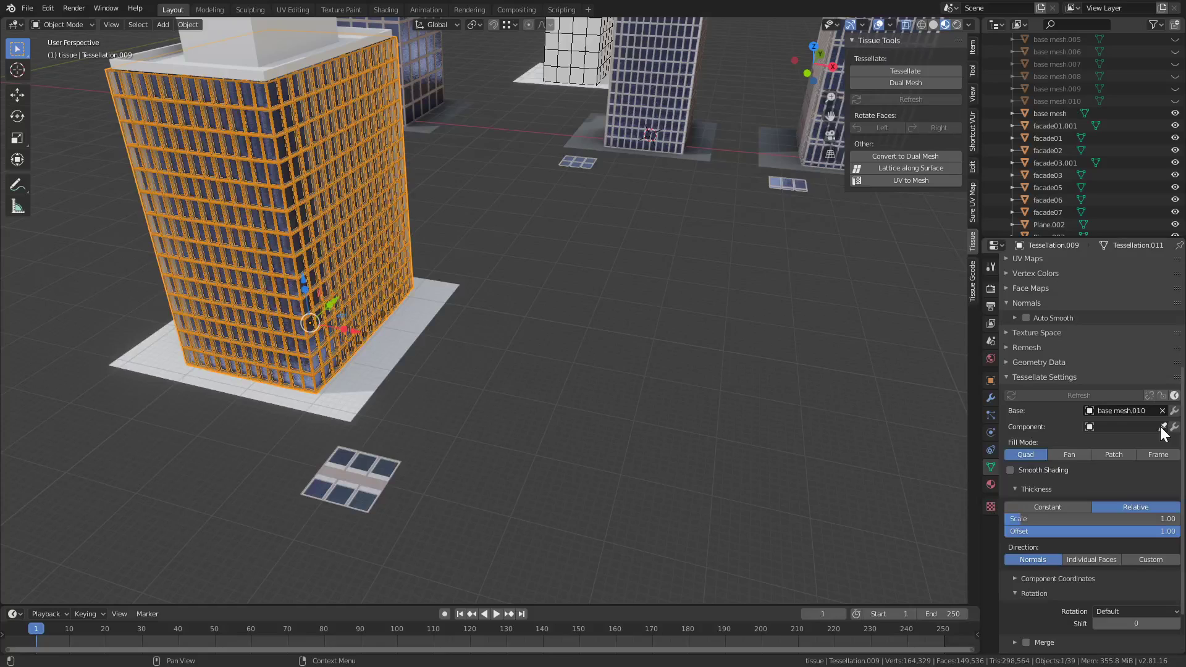
left_click(1162, 427)
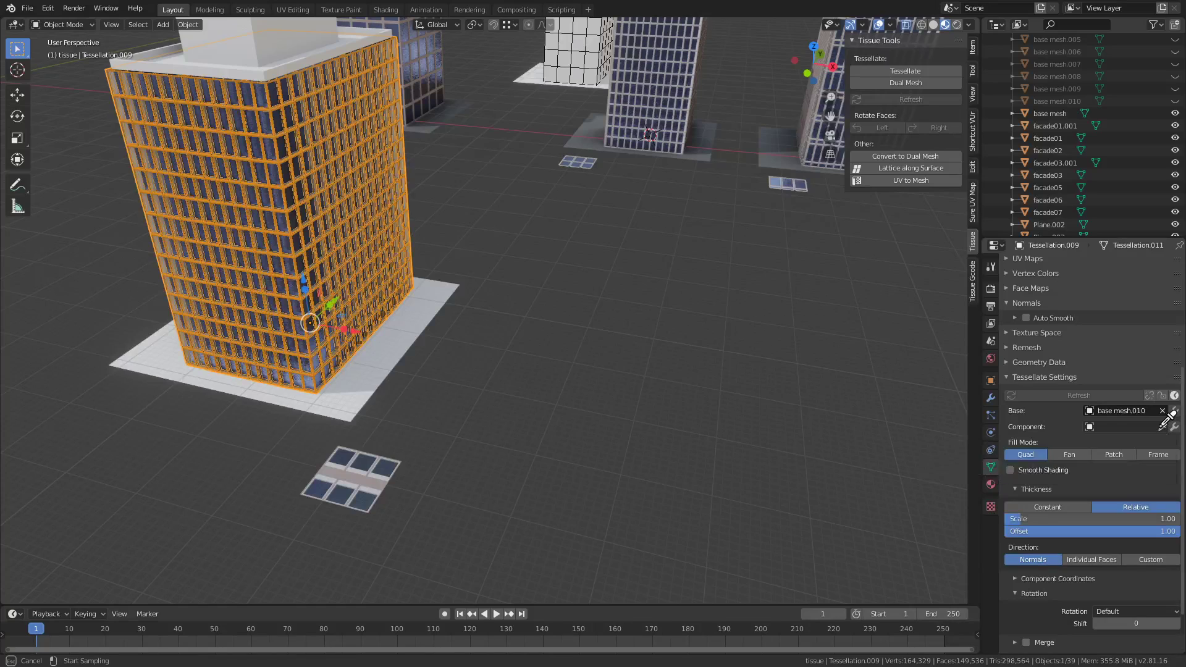
left_click(350, 483)
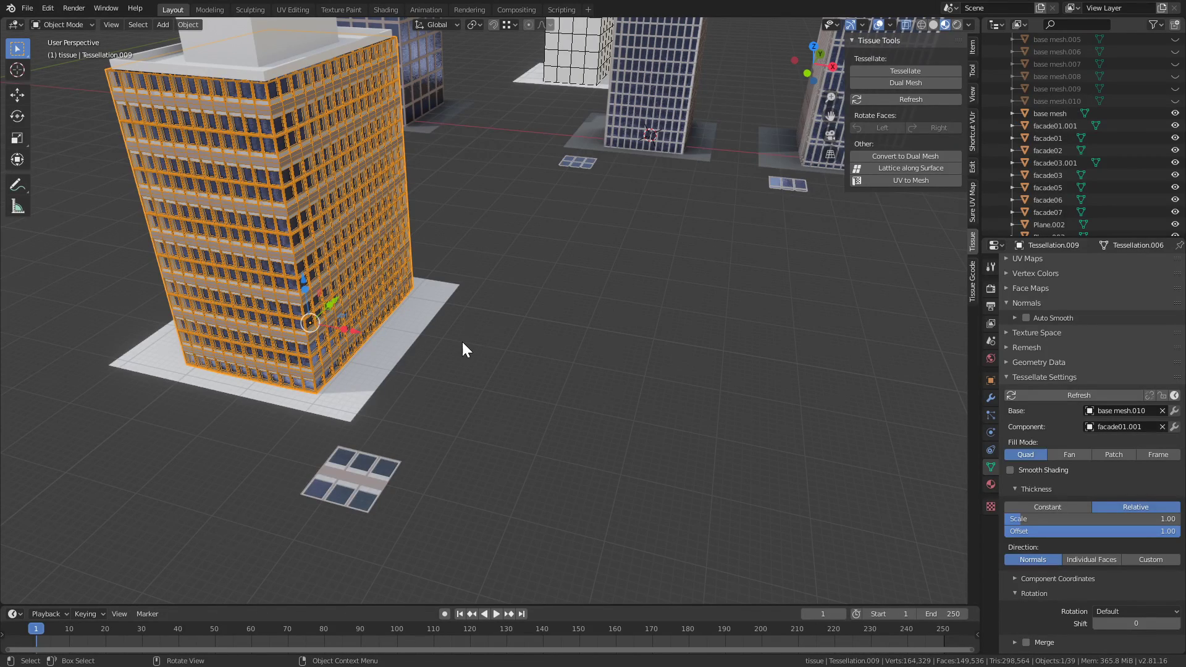
- Replace the component of Tessellation.009 with facade03.001
middle_click_drag(462, 342, 470, 338)
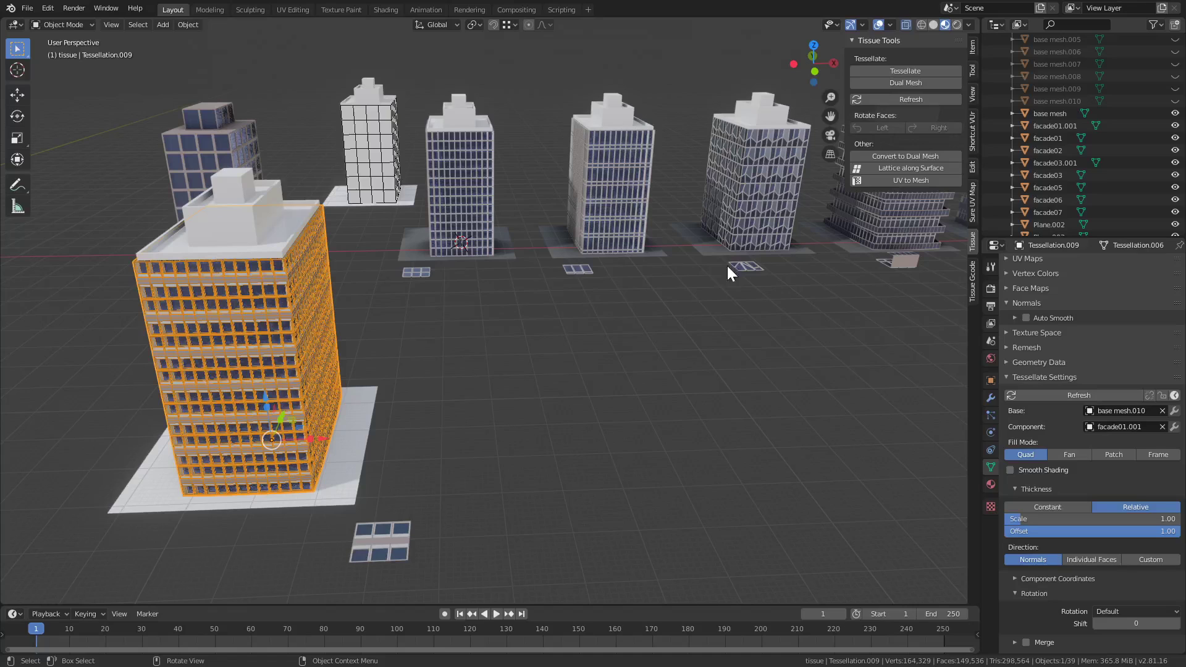
left_click(1162, 426)
left_click(1162, 426)
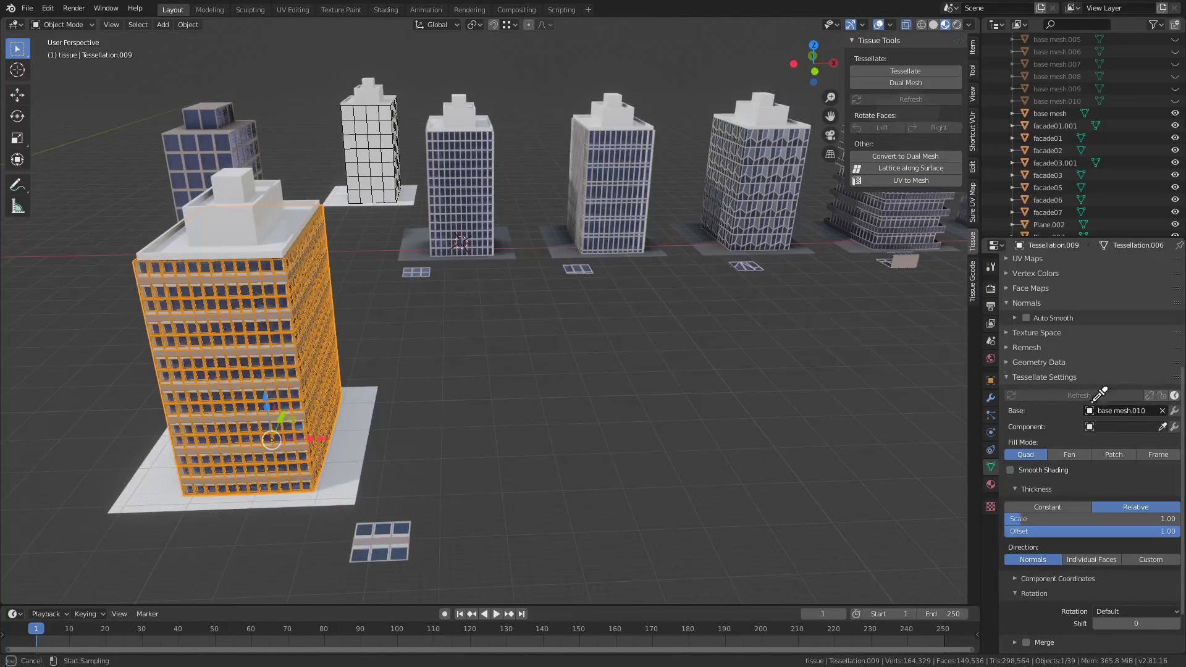
left_click(746, 265)
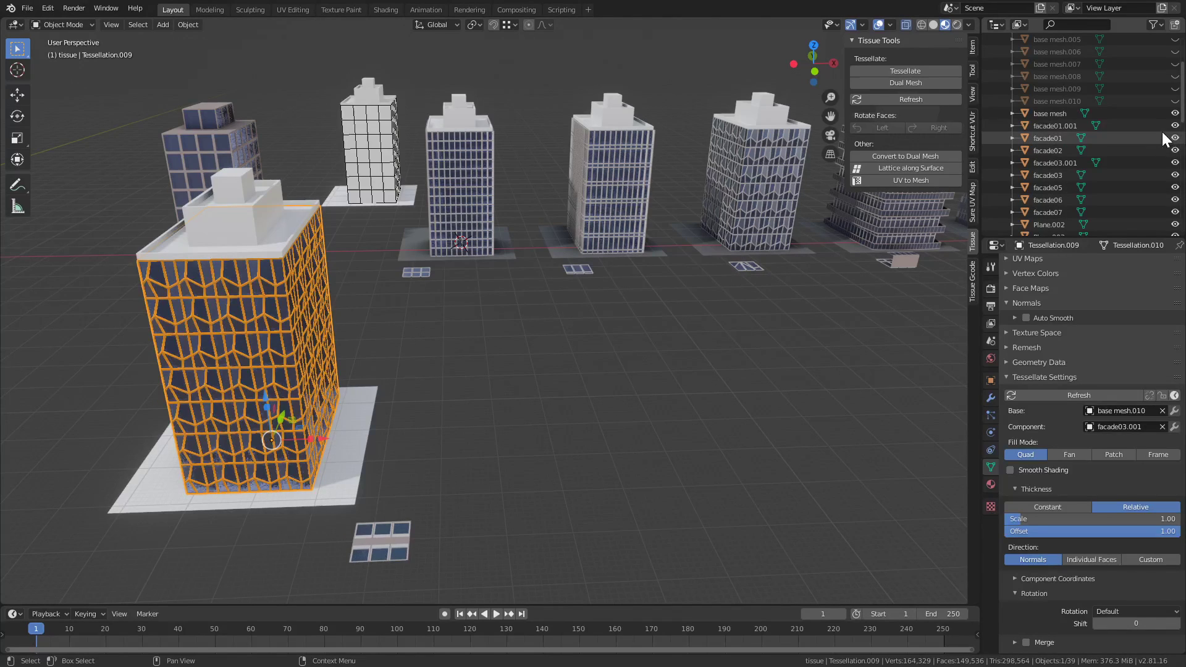
- Show base mesh.010, hide Tessellation.009, and open the base mesh in Edit Mode
left_click(1175, 101)
scroll(1124, 198, "down", 6)
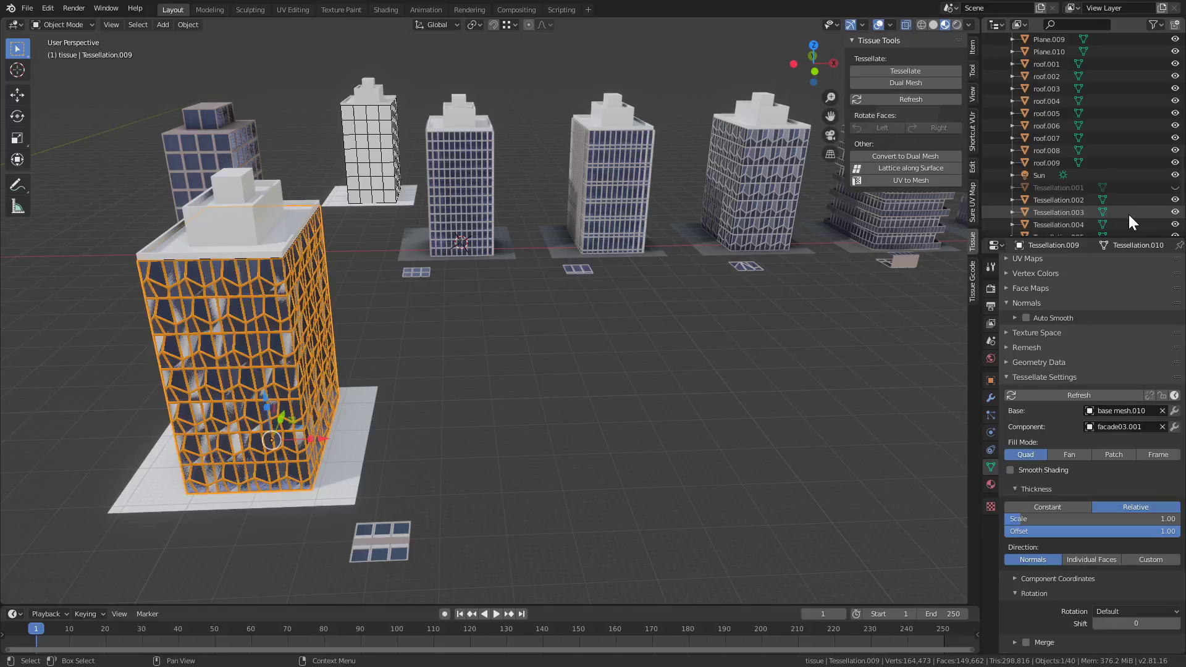
left_click(1175, 200)
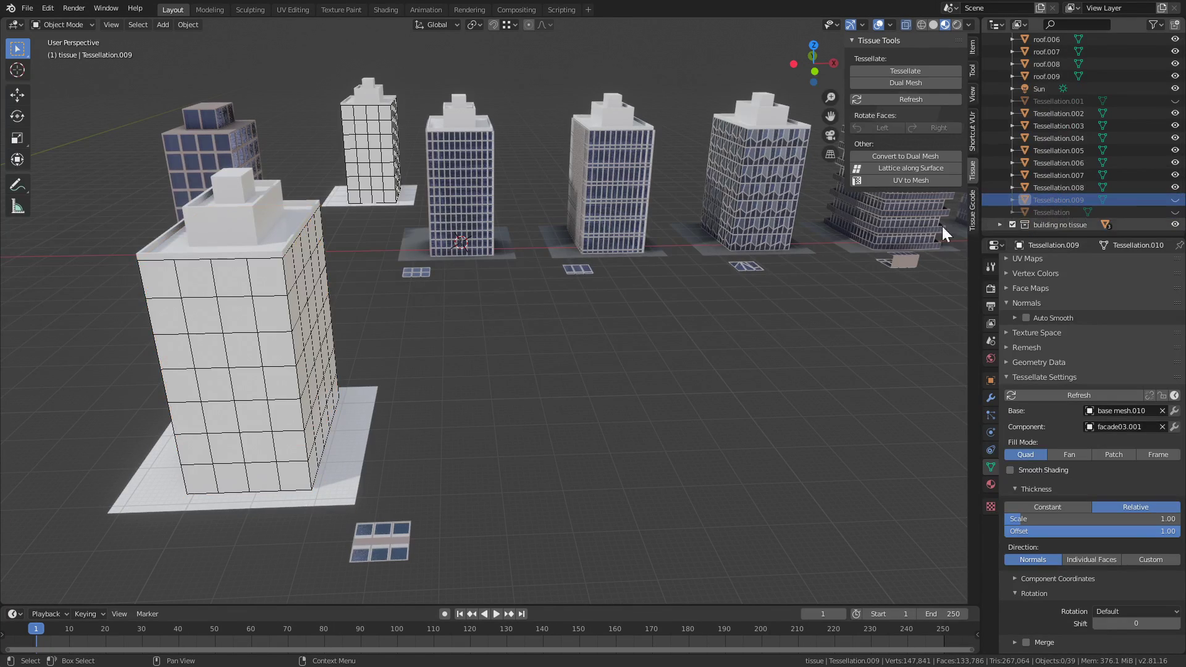
left_click(277, 301)
key("Tab")
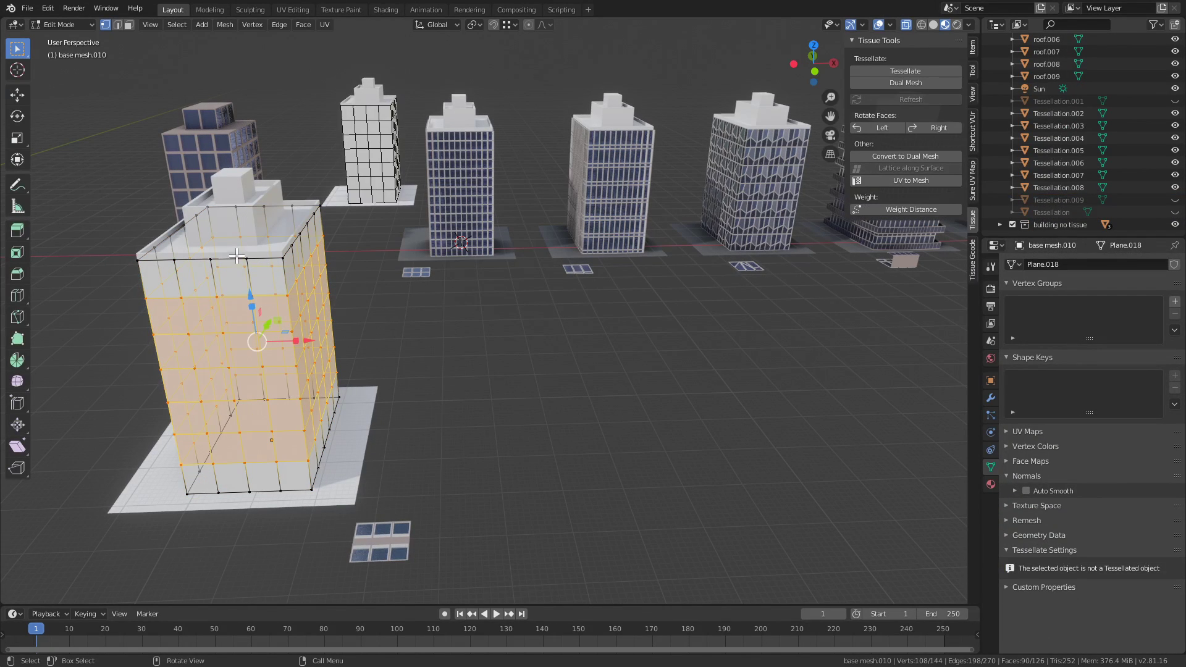
- Duplicate the top two rows of faces around base mesh.010 and, with snapping enabled, stack the copy along Z directly on top of the tower
key("2")
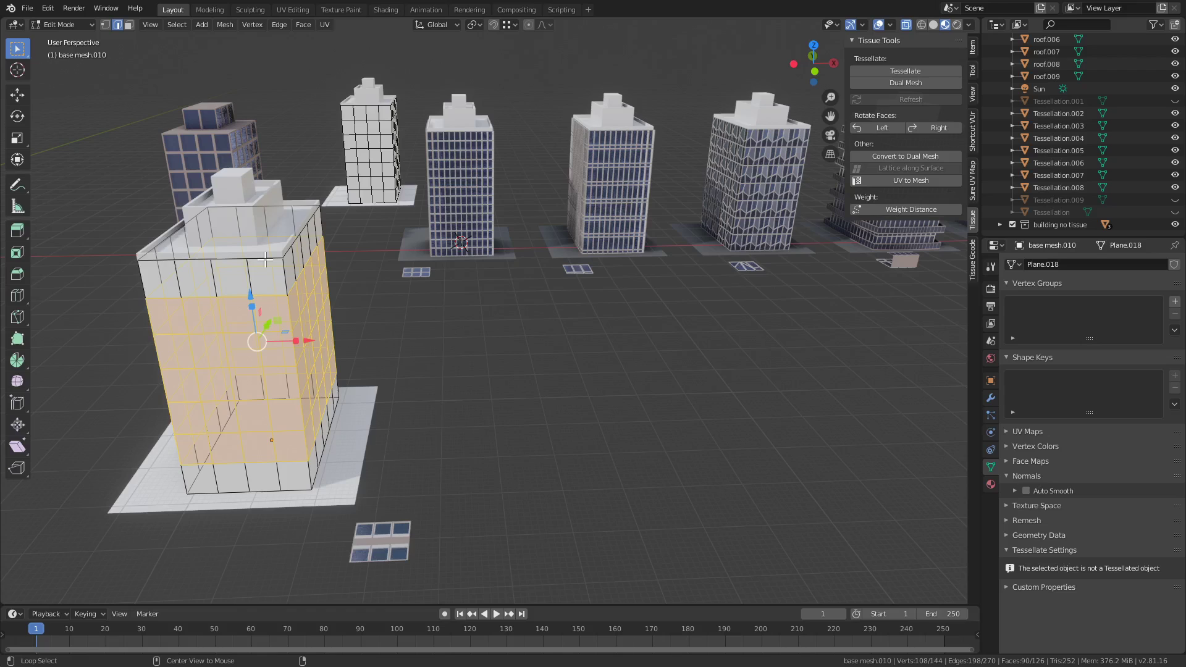
left_click(265, 259, "alt")
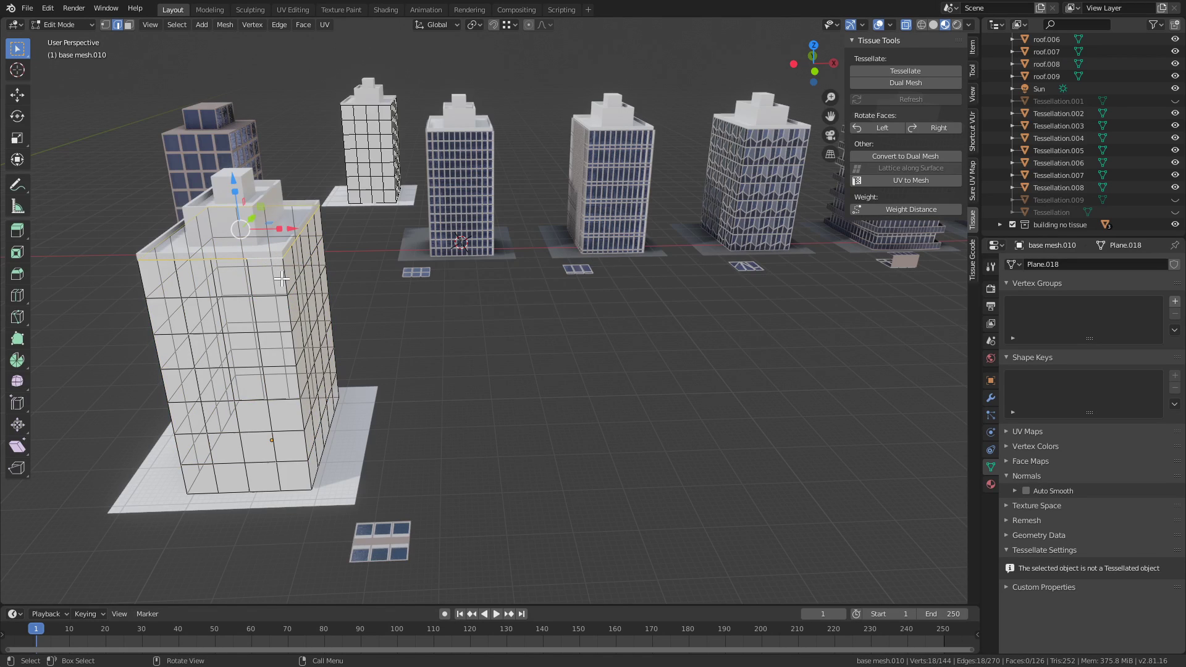
key("3")
left_click(284, 282, "alt")
left_click(291, 312, "alt+shift")
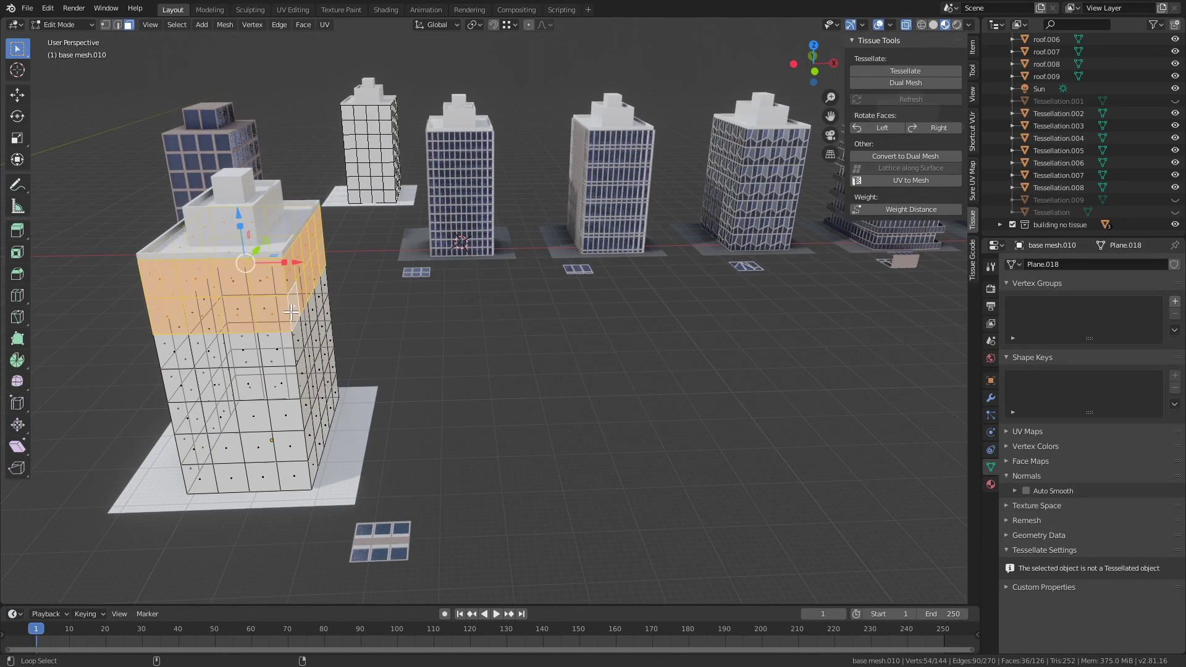
left_click(494, 25)
key("e")
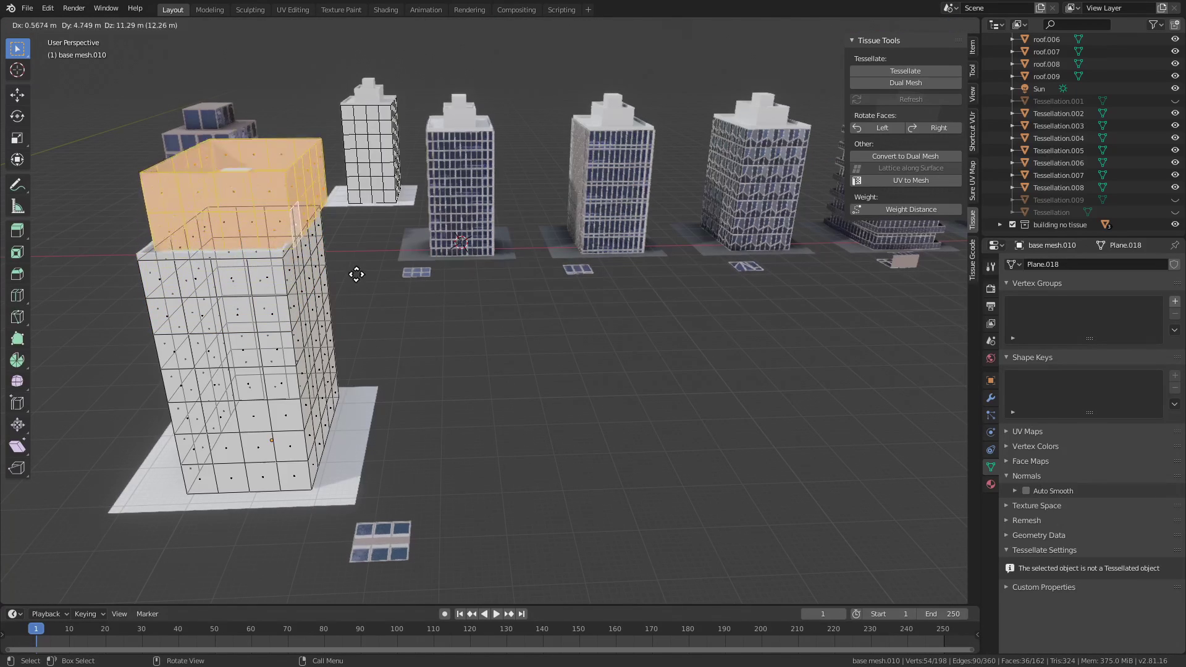
key("z")
left_click(302, 193)
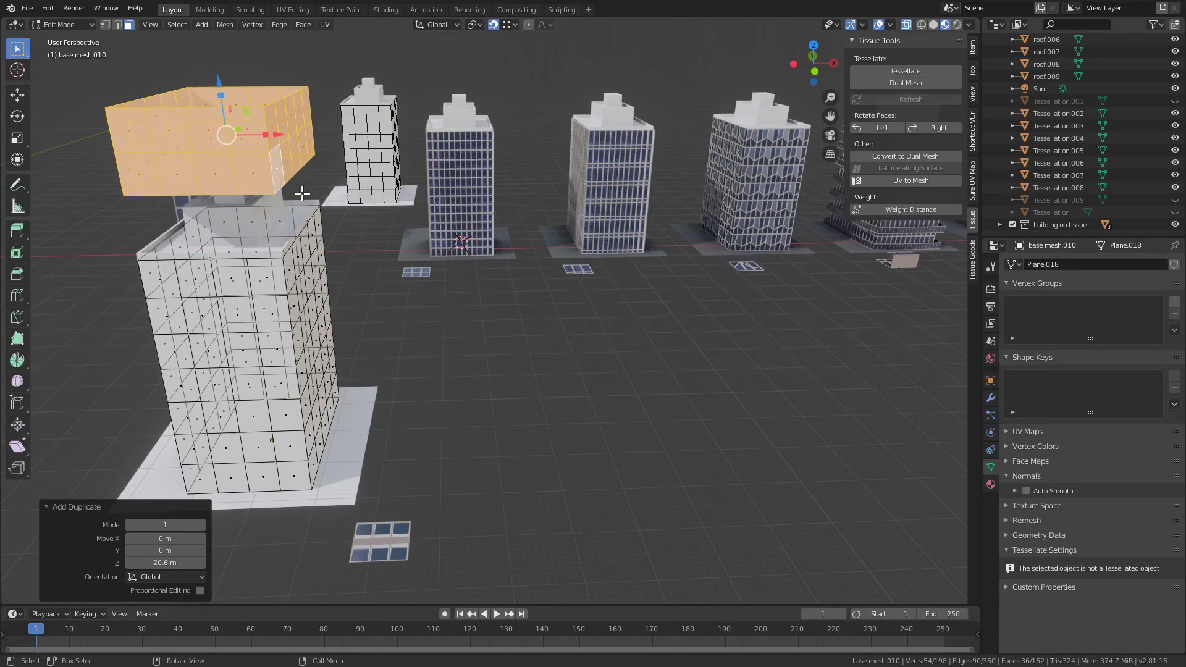
key("g")
key("z")
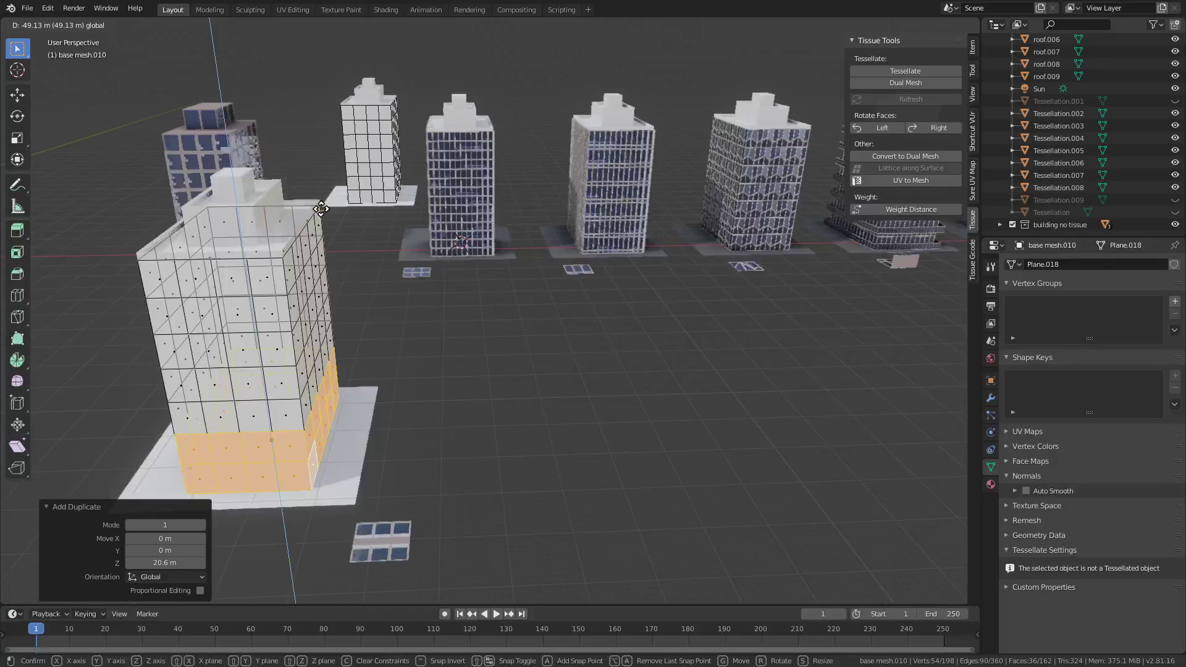
left_click(338, 217)
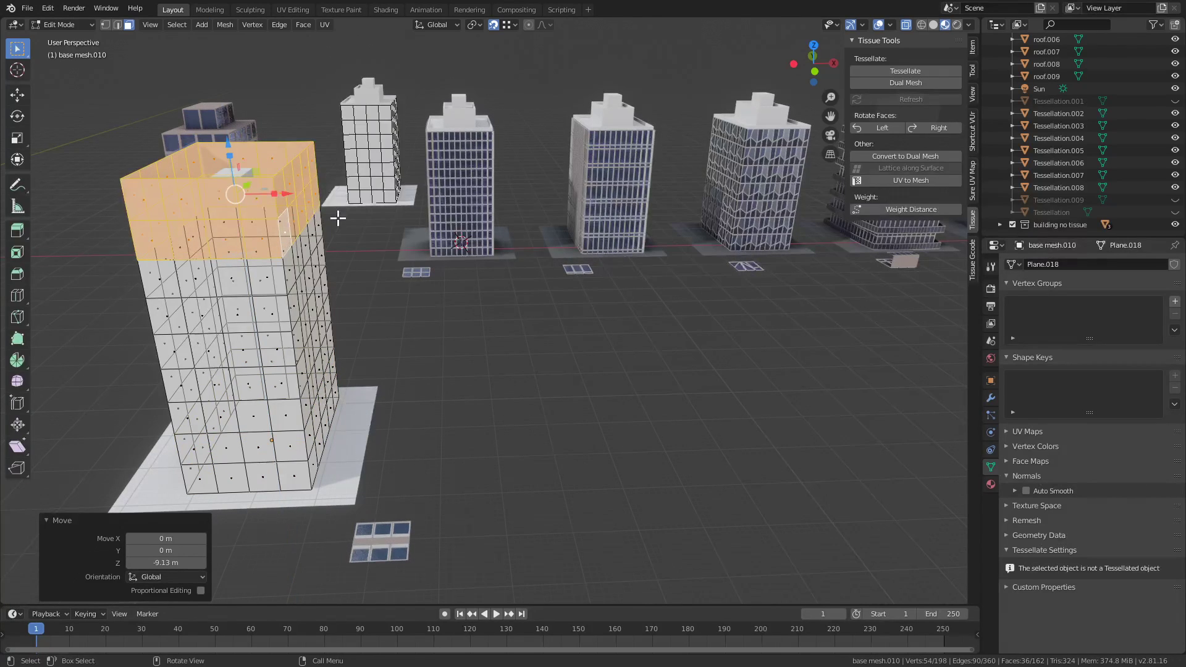
- Merge all vertices of base mesh.010 by distance with a 0.0001 m threshold and return to Object Mode
key("a")
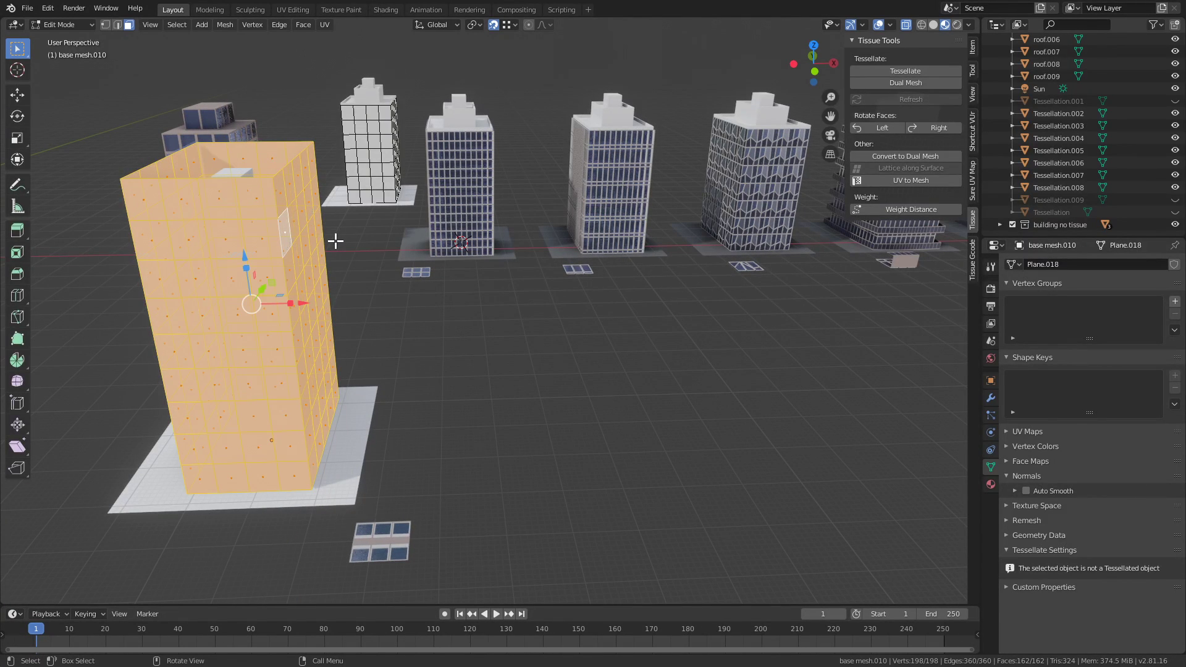
right_click(308, 256)
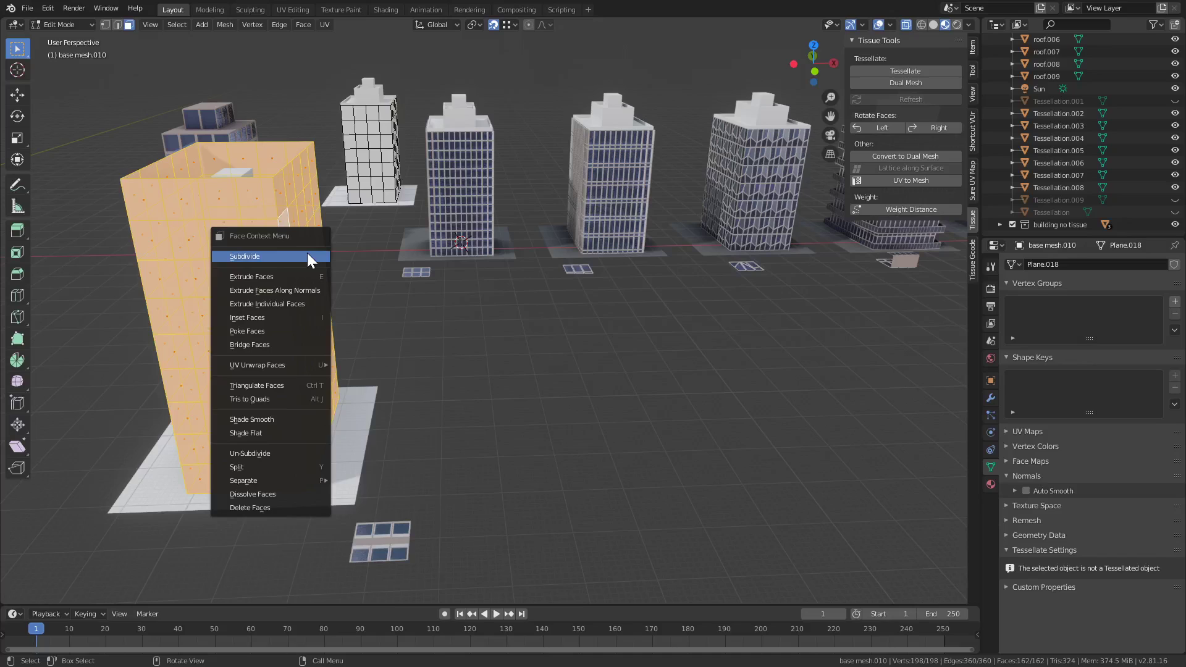
key("Escape")
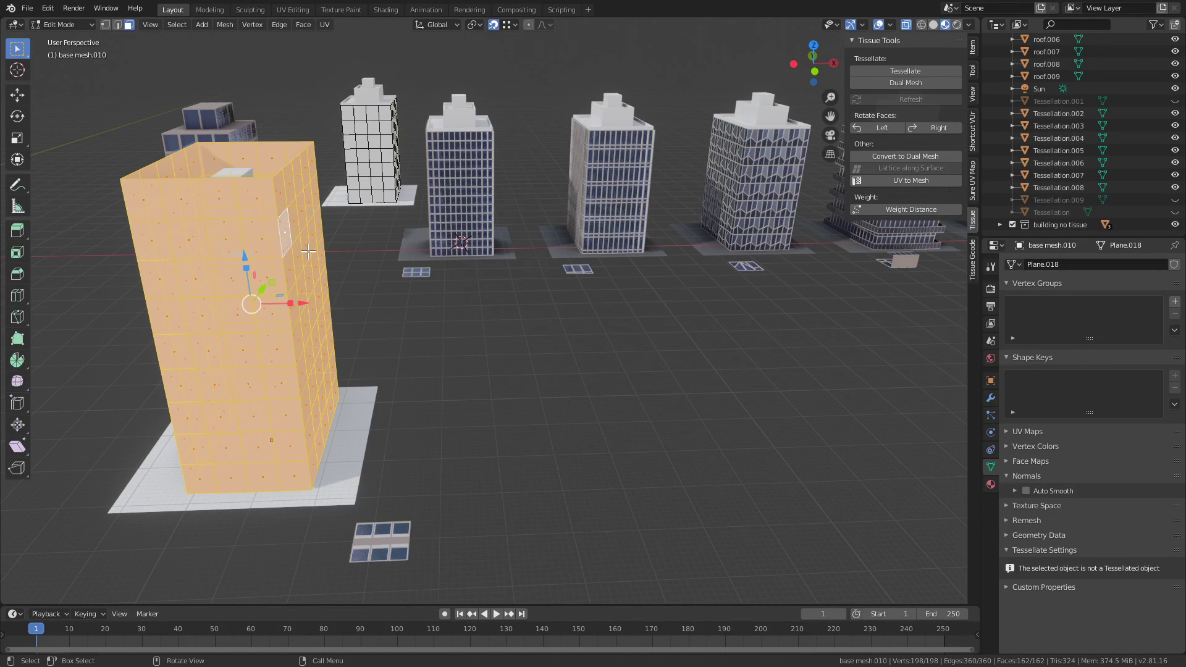
key("m")
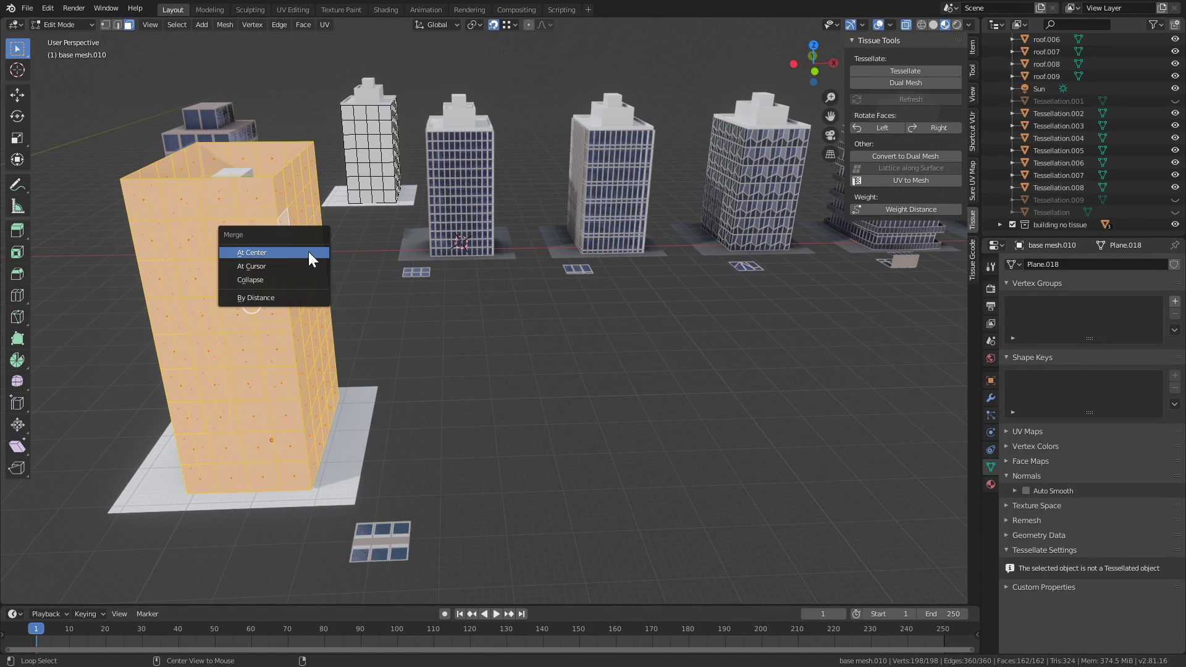
left_click(307, 297)
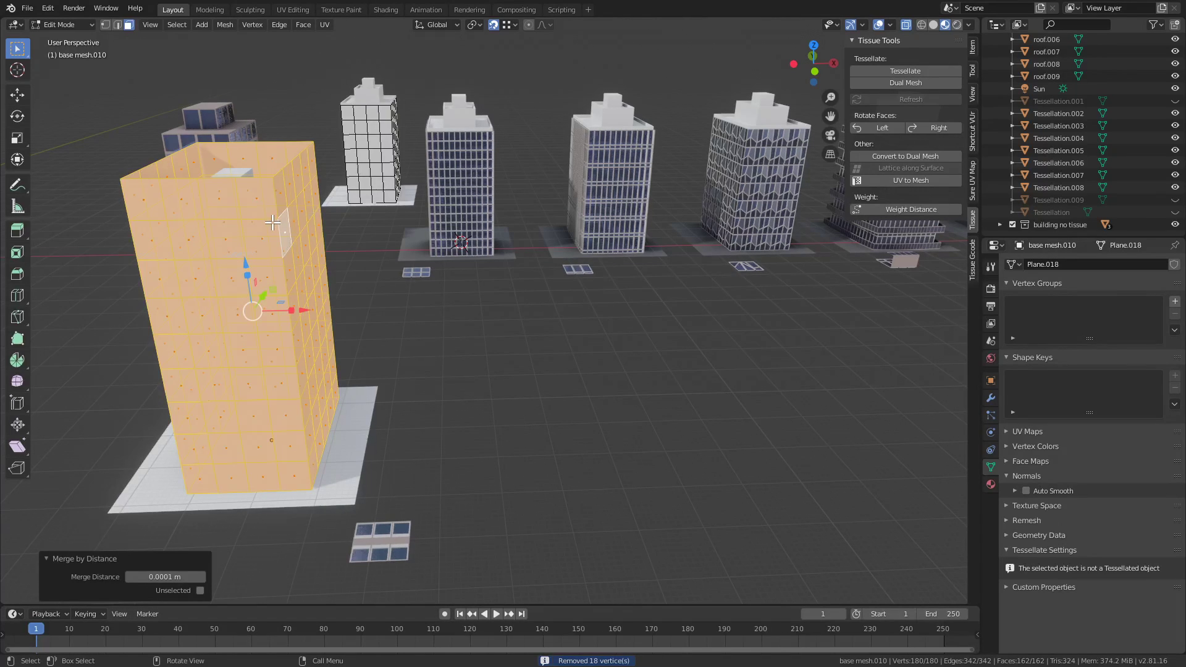
key("Tab")
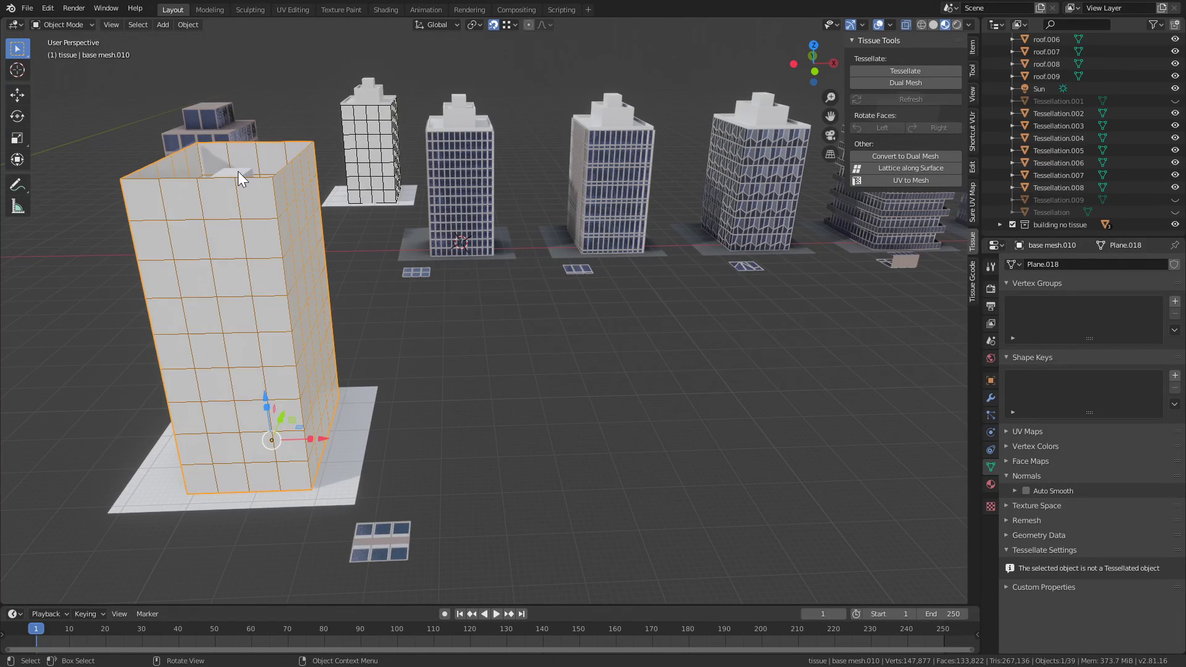
- Raise roof.009 along Z onto the top edge of the extended tower and select base mesh.010
left_click(238, 172)
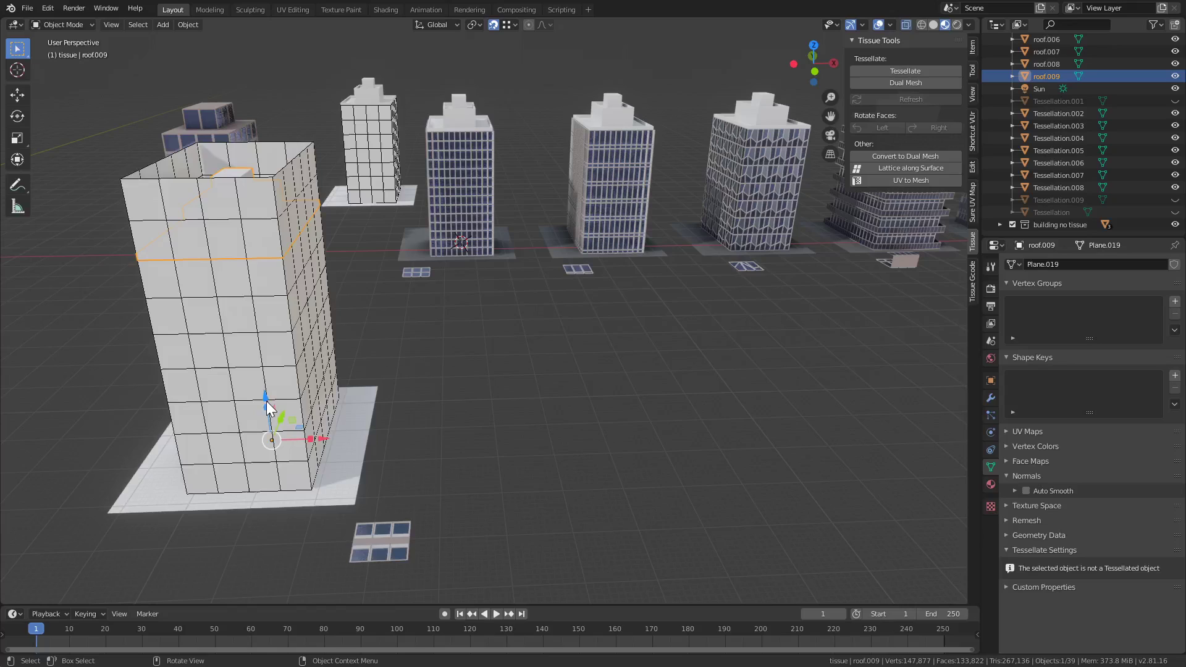
key("g")
key("z")
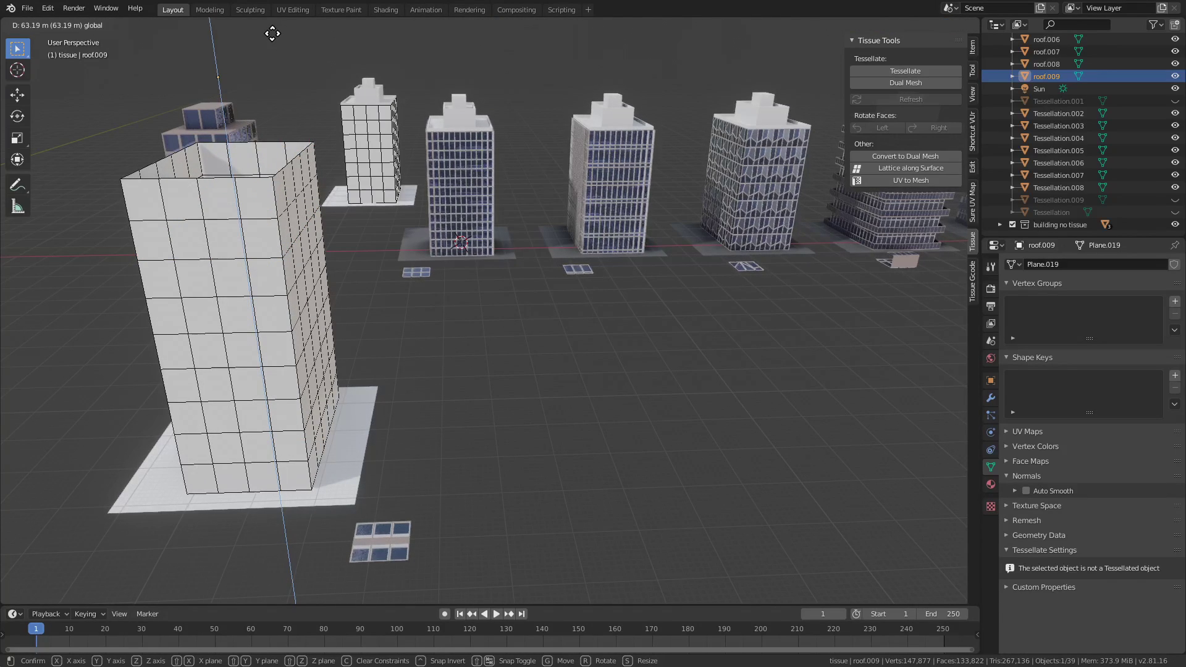
left_click(306, 117)
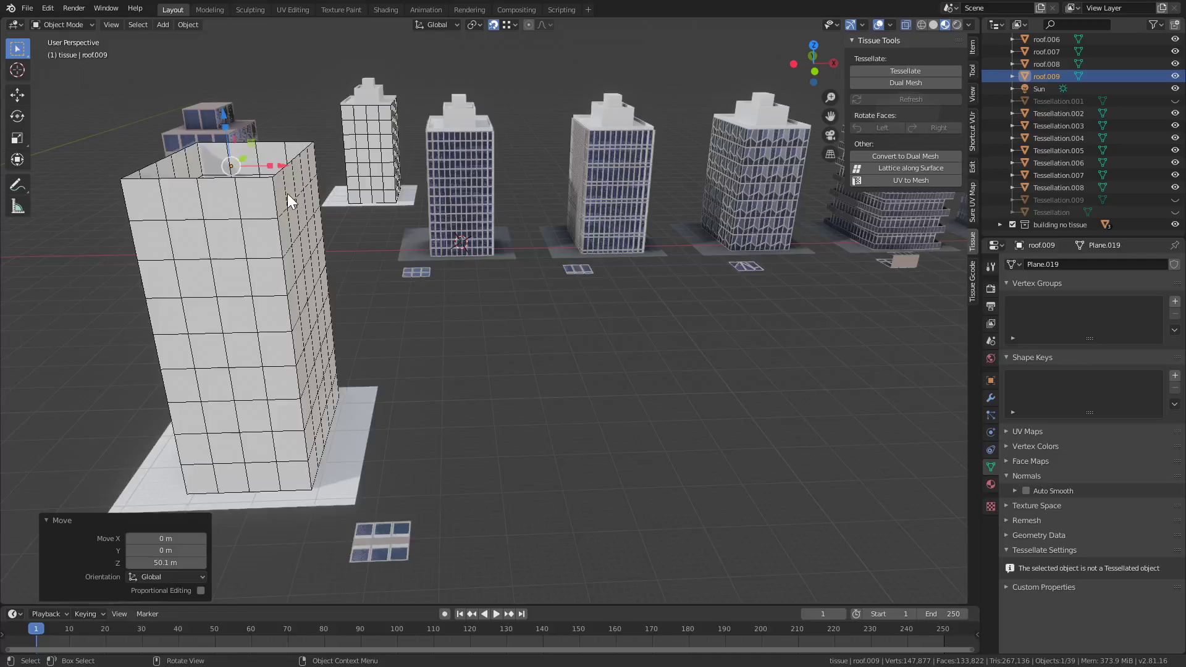
scroll(278, 188, "down", 5)
left_click_drag(369, 196, 361, 237)
scroll(394, 285, "up", 4)
left_click(315, 275)
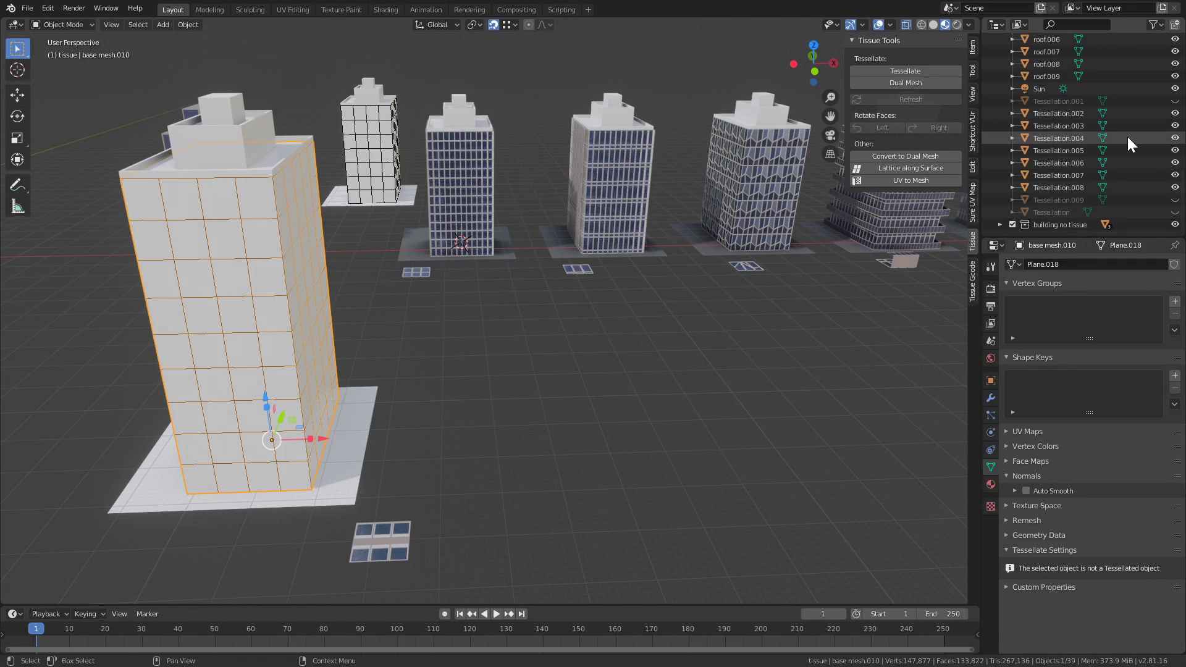
- Hide base mesh.010, show Tessellation.009, and refresh its tessellation to match the extended tower
scroll(1132, 127, "up", 10)
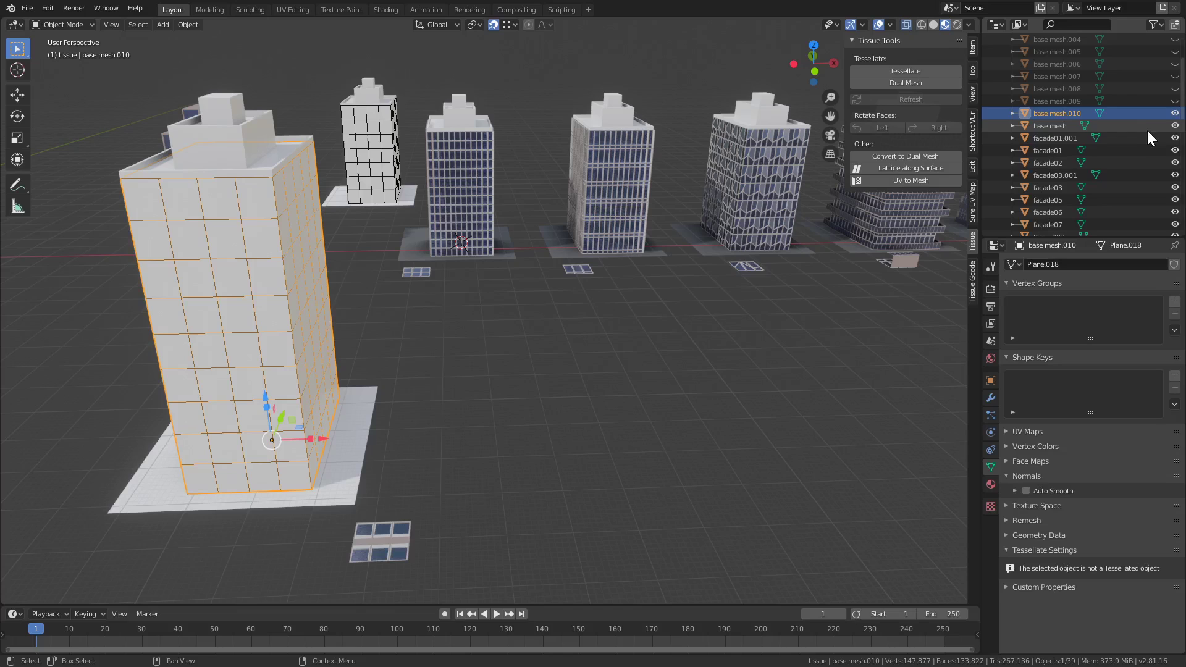
left_click(1175, 113)
scroll(1123, 148, "down", 10)
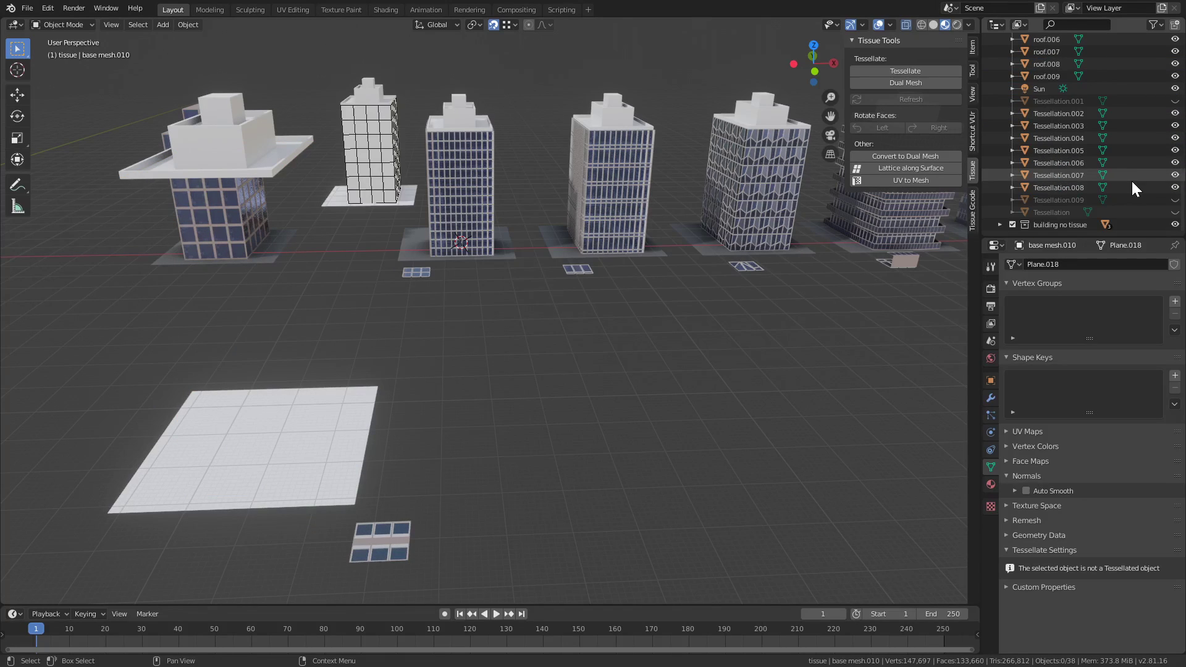
left_click(1175, 199)
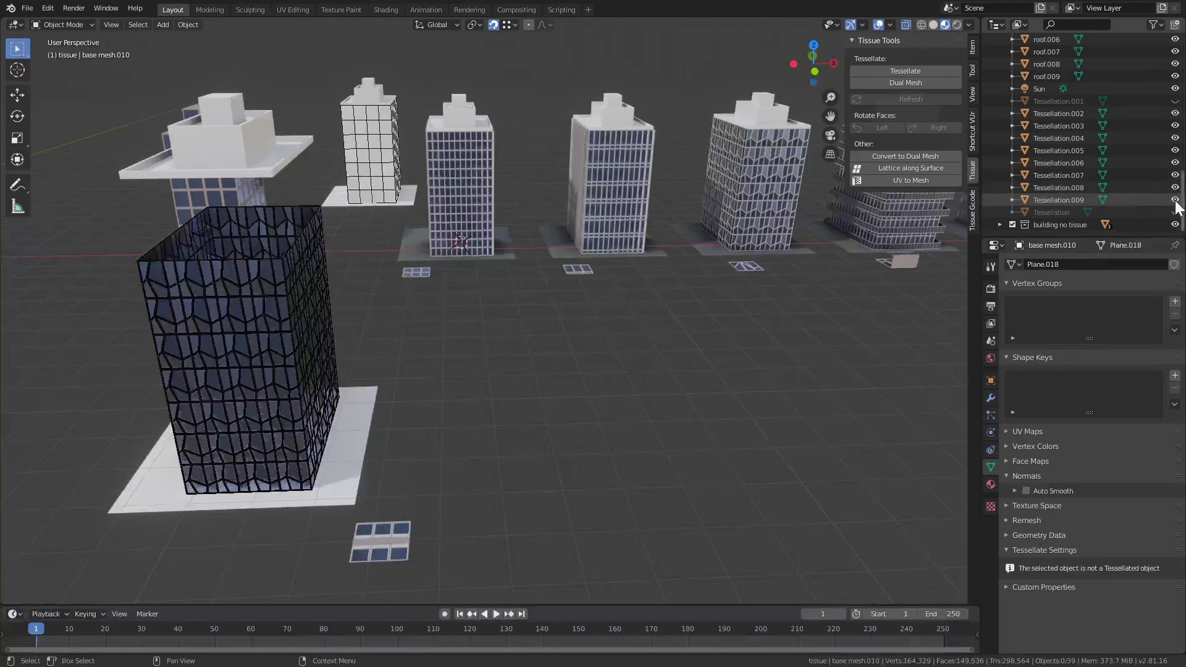
left_click(265, 309)
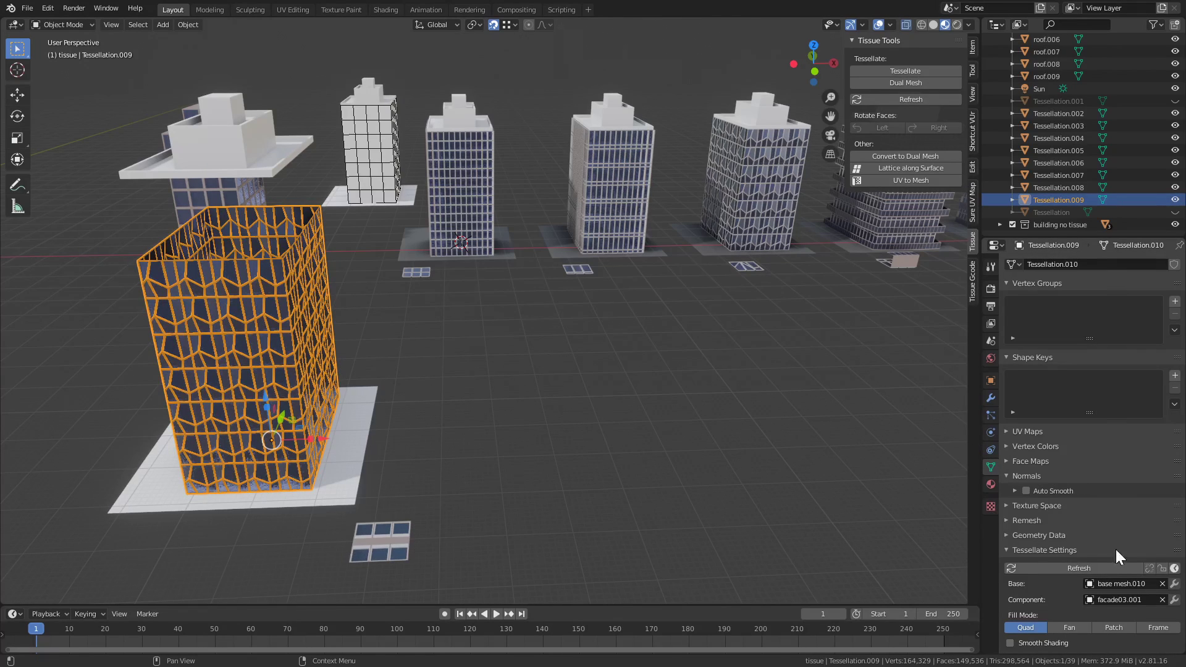
left_click(1104, 568)
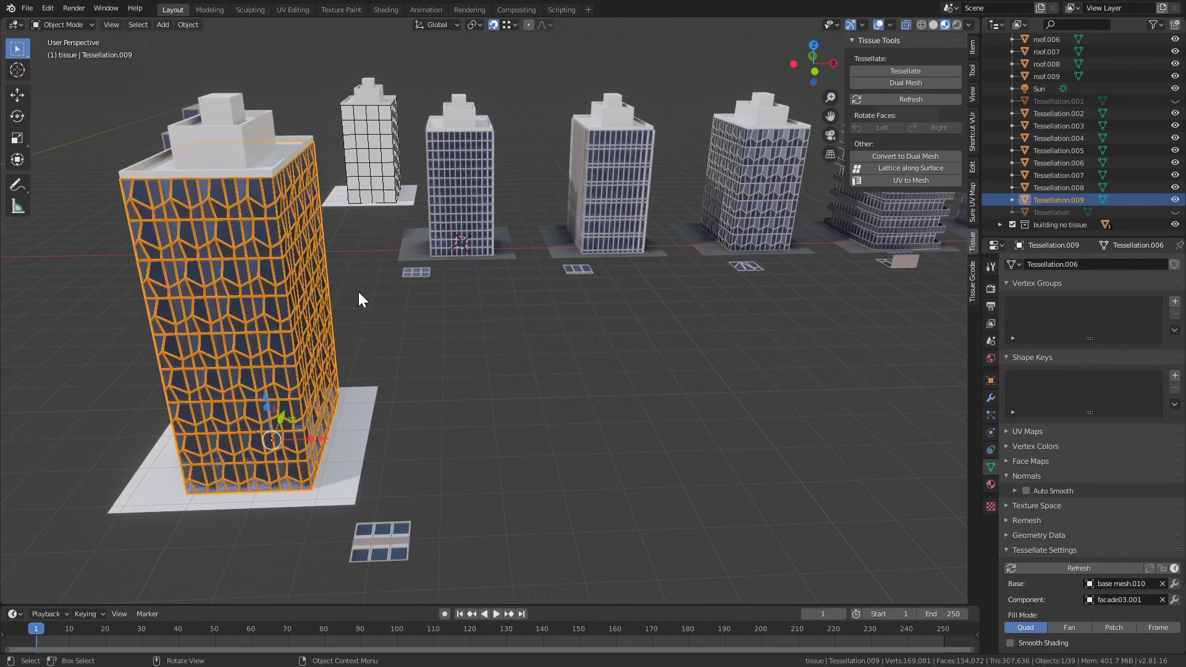
- Assign the frame material to the lower middle glass pane of component facade03.001 in Edit Mode and return to Object Mode
left_click(775, 176)
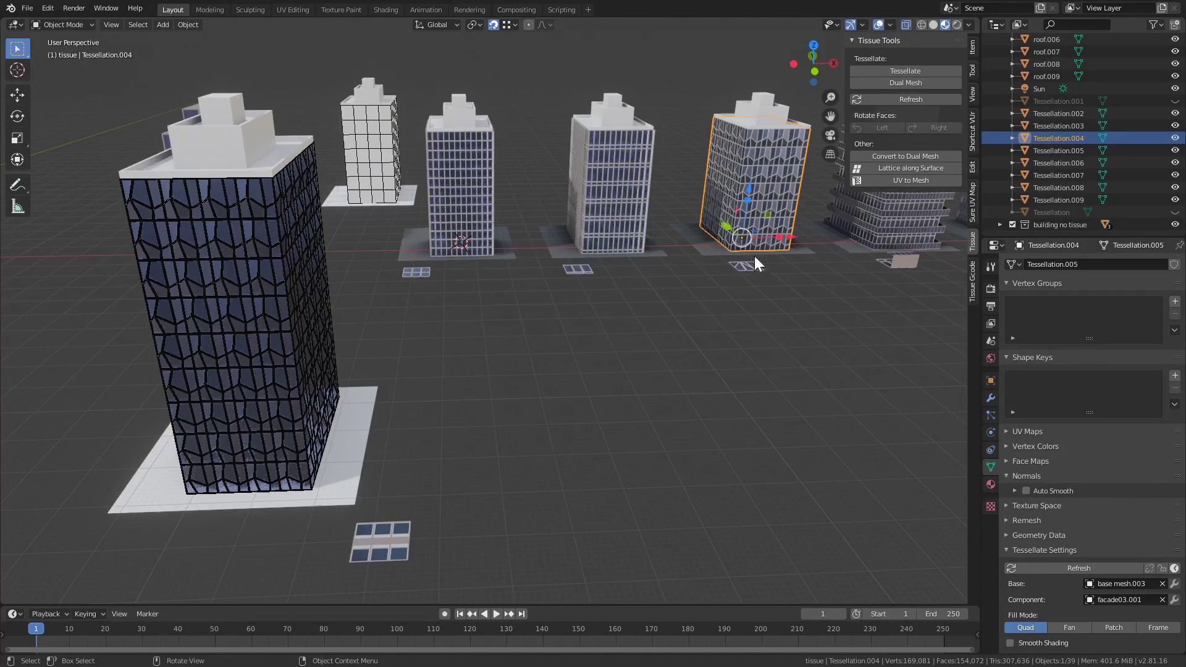
left_click(742, 267)
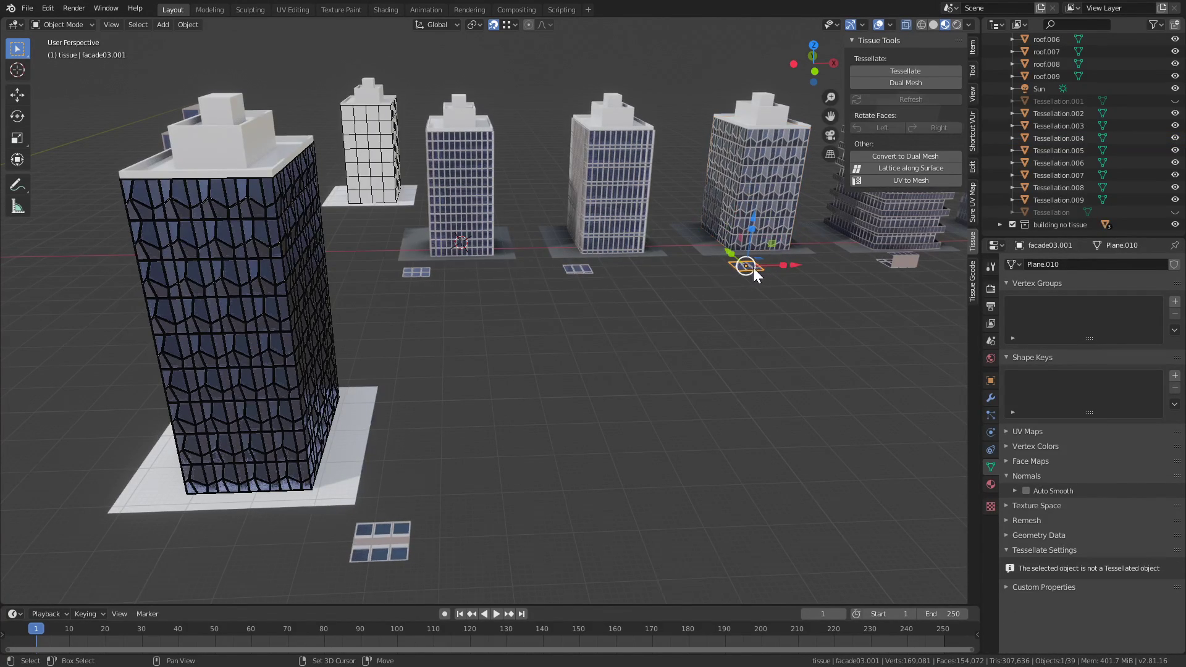
middle_click_drag(753, 268, 609, 349)
scroll(615, 358, "up", 5)
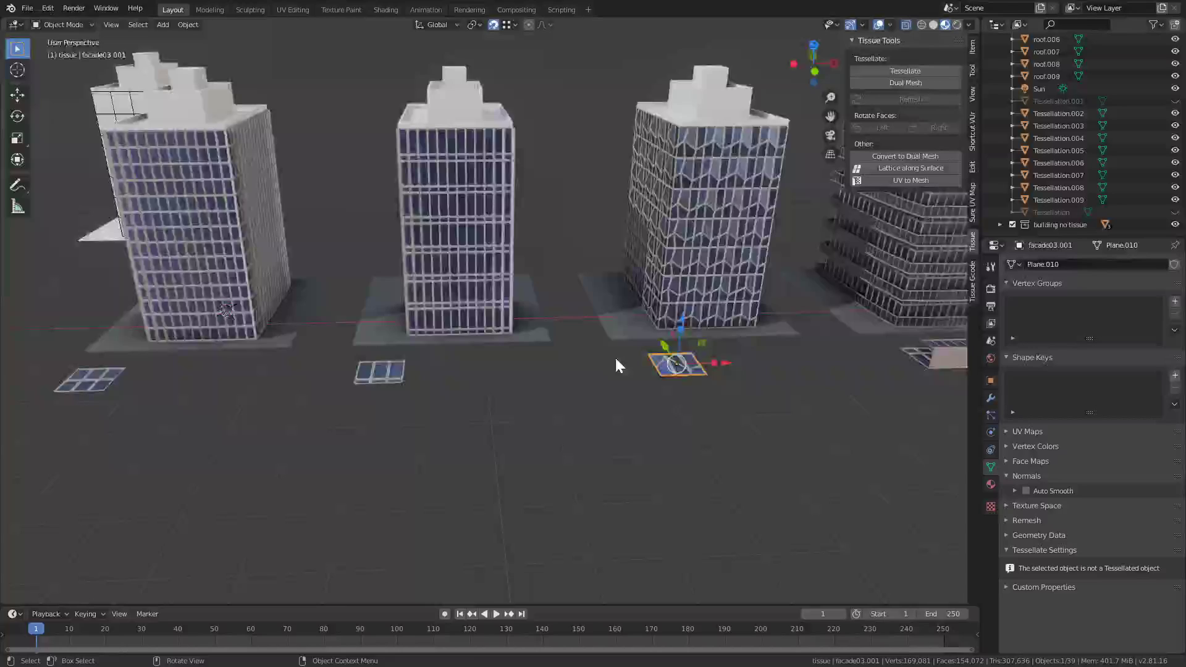
middle_click_drag(749, 389, 635, 371)
scroll(618, 374, "up", 4)
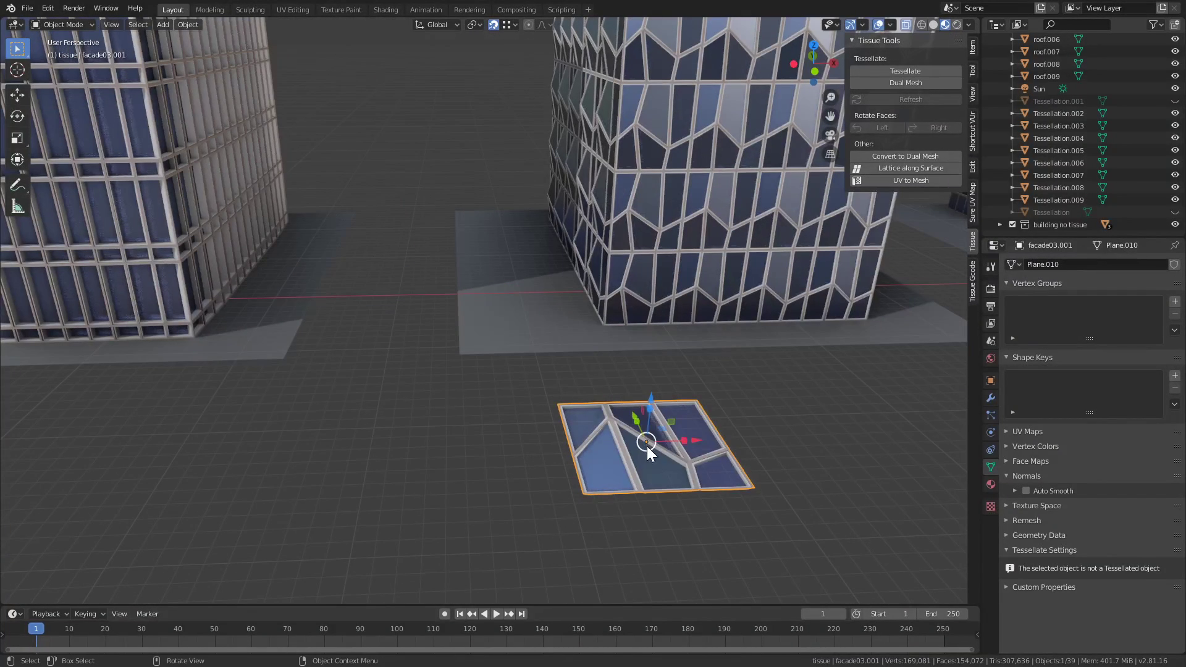
key("Tab")
left_click(666, 471)
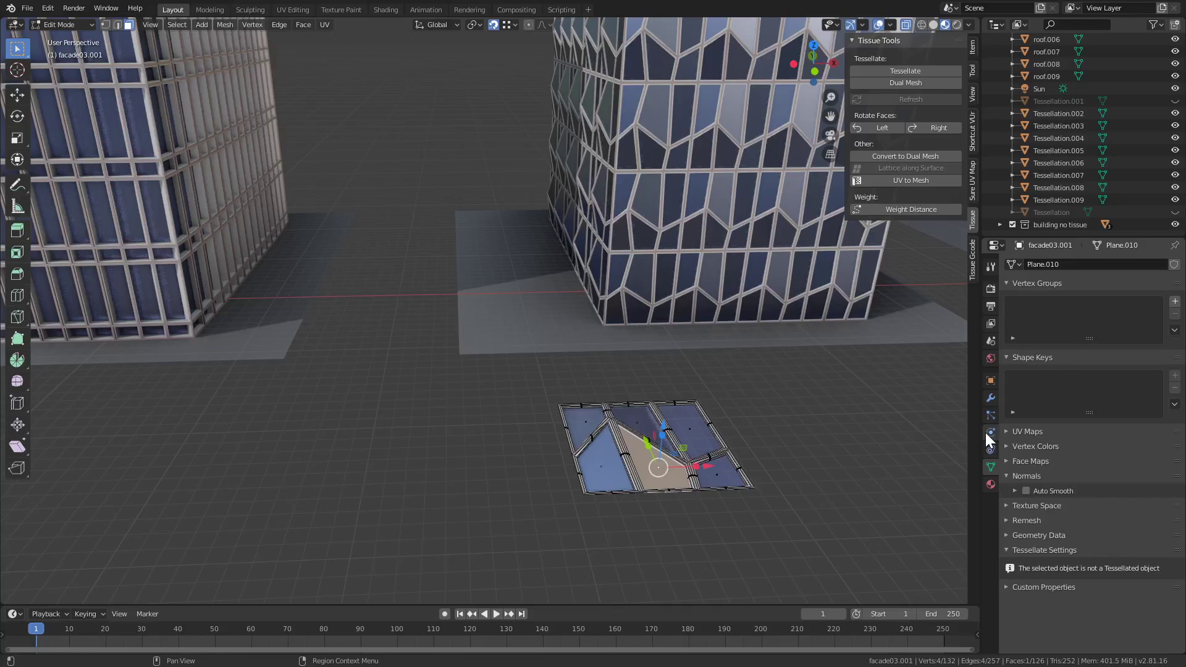
left_click(991, 485)
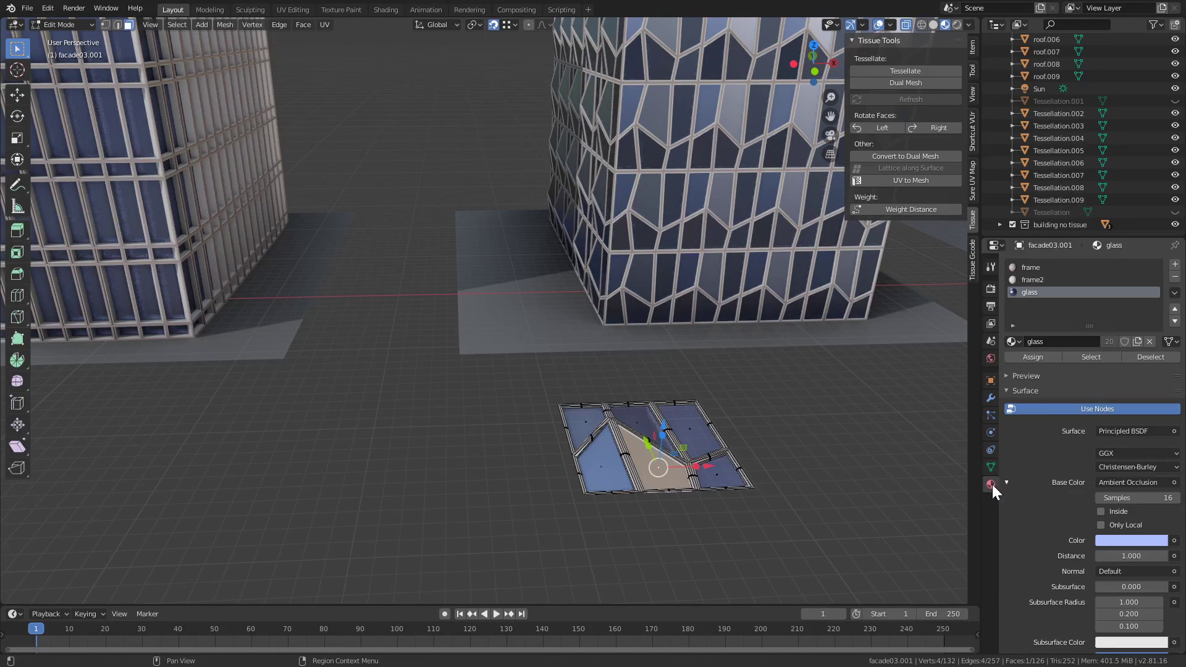
left_click(1029, 357)
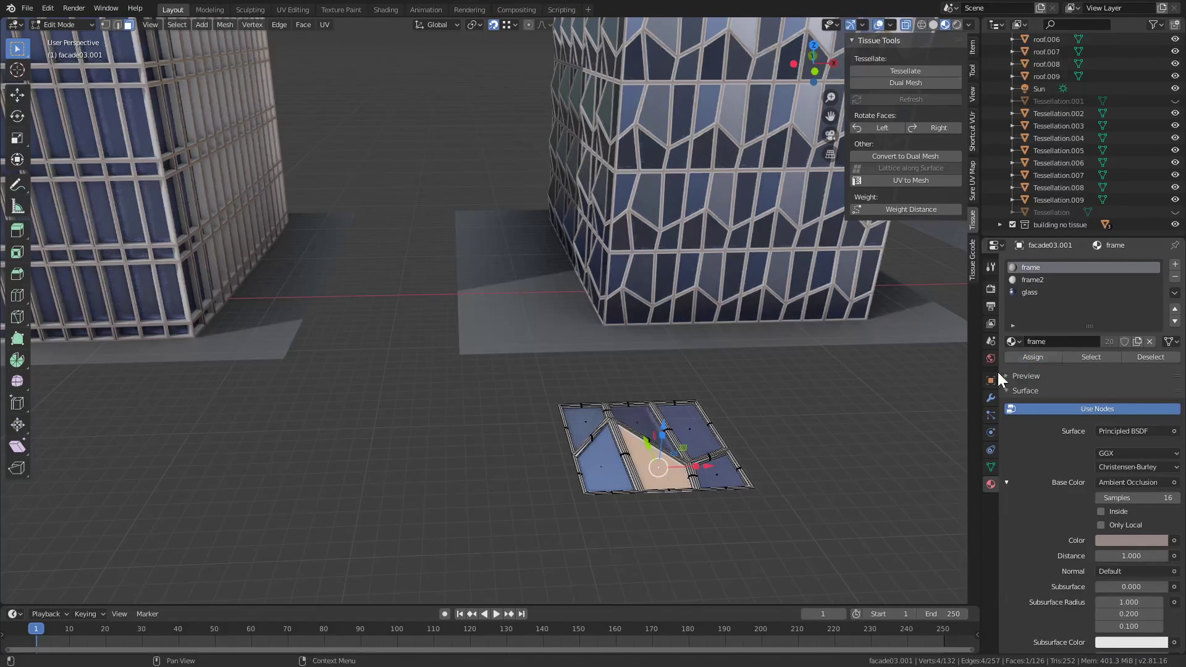
key("Tab")
- Refresh Tessellation.004 so its facade uses the edited facade03.001 component
left_click(703, 278)
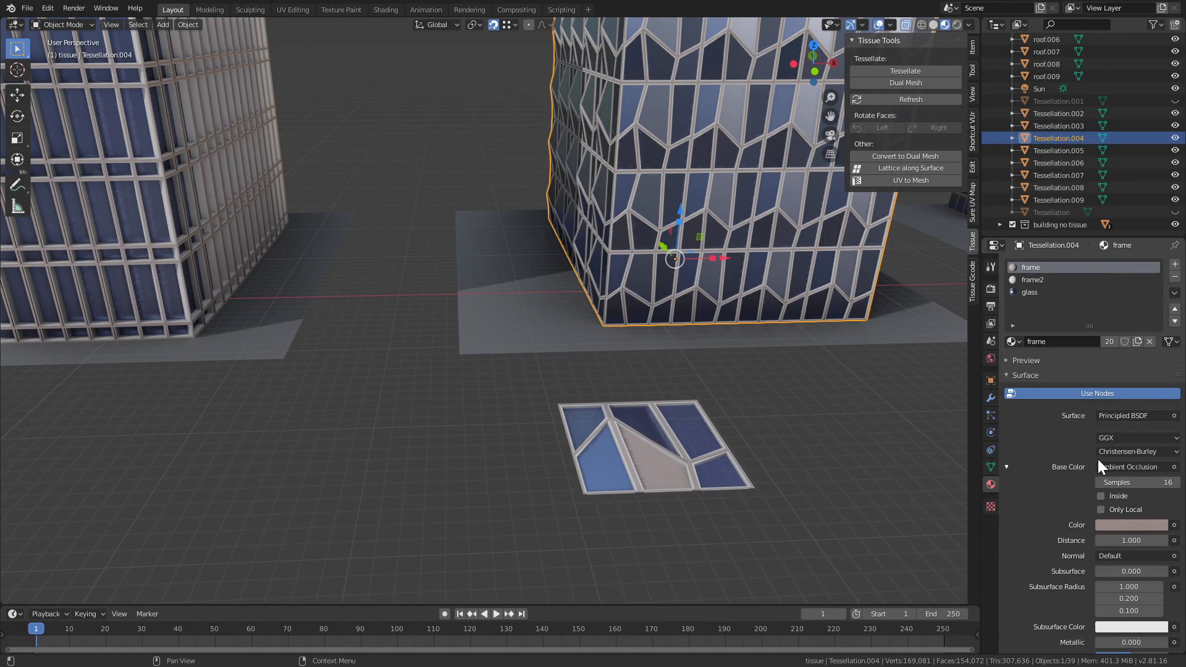
scroll(1081, 488, "down", 5)
left_click(990, 467)
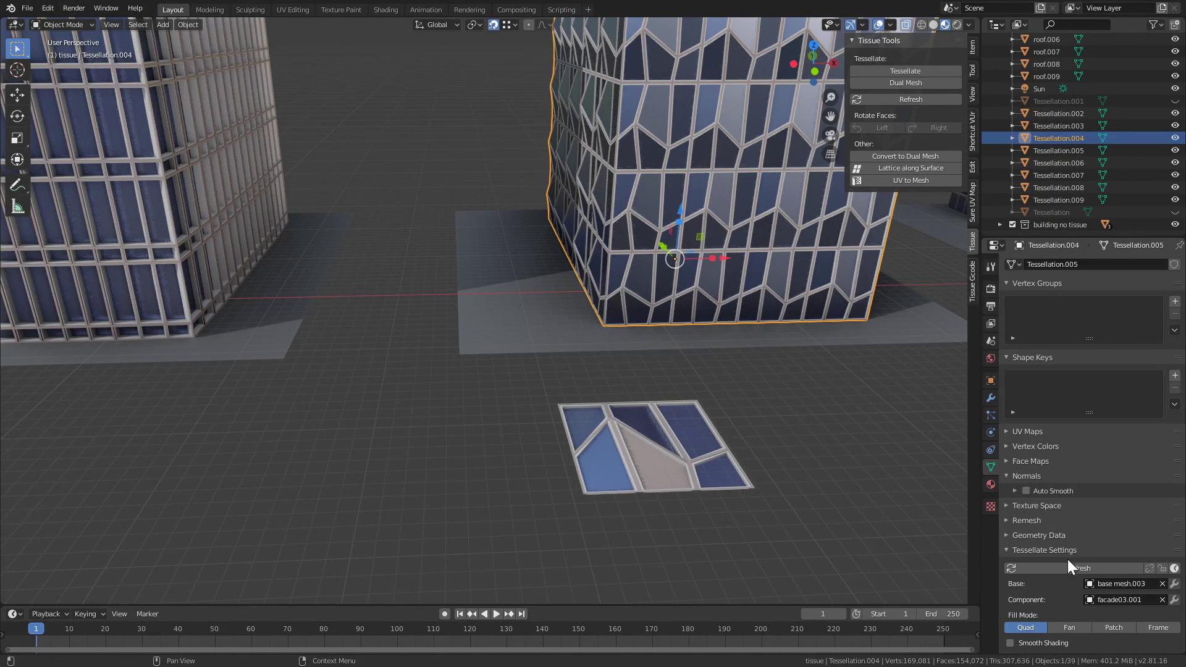
left_click(1095, 566)
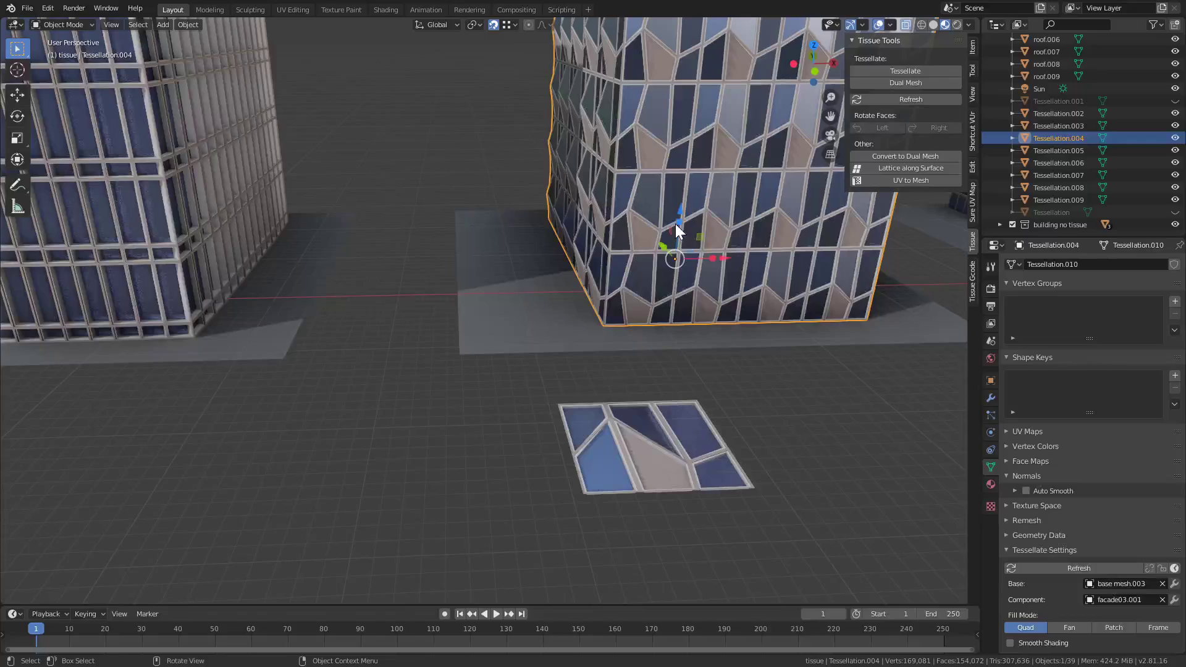
- Refresh Tessellation.009 on the tall foreground tower to apply the edited component, then clear the selection
scroll(732, 299, "down", 8)
middle_click_drag(275, 375, 487, 286, "shift")
left_click(395, 279)
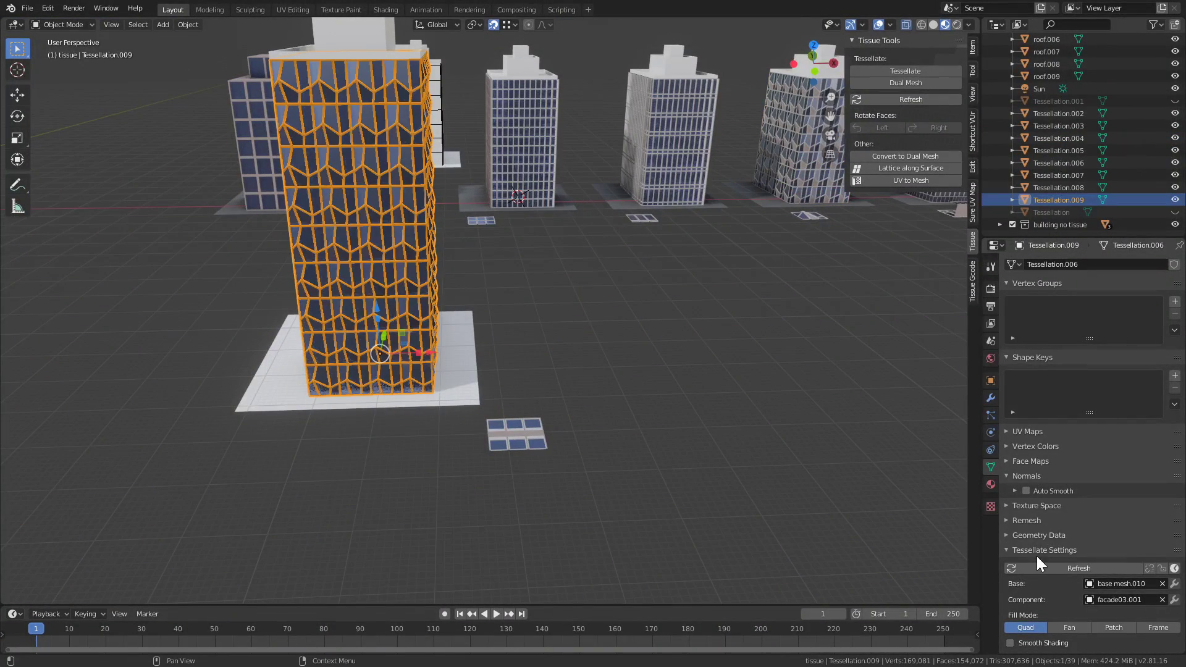
left_click(1049, 568)
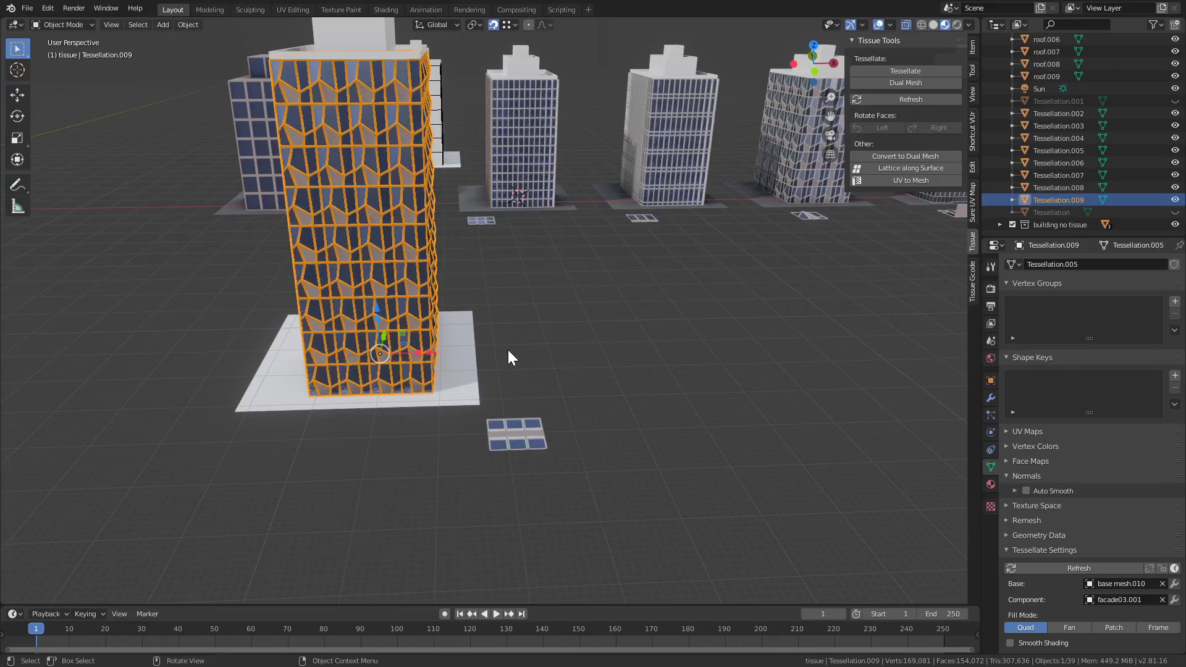
left_click(530, 289)
middle_click_drag(524, 289, 524, 289)
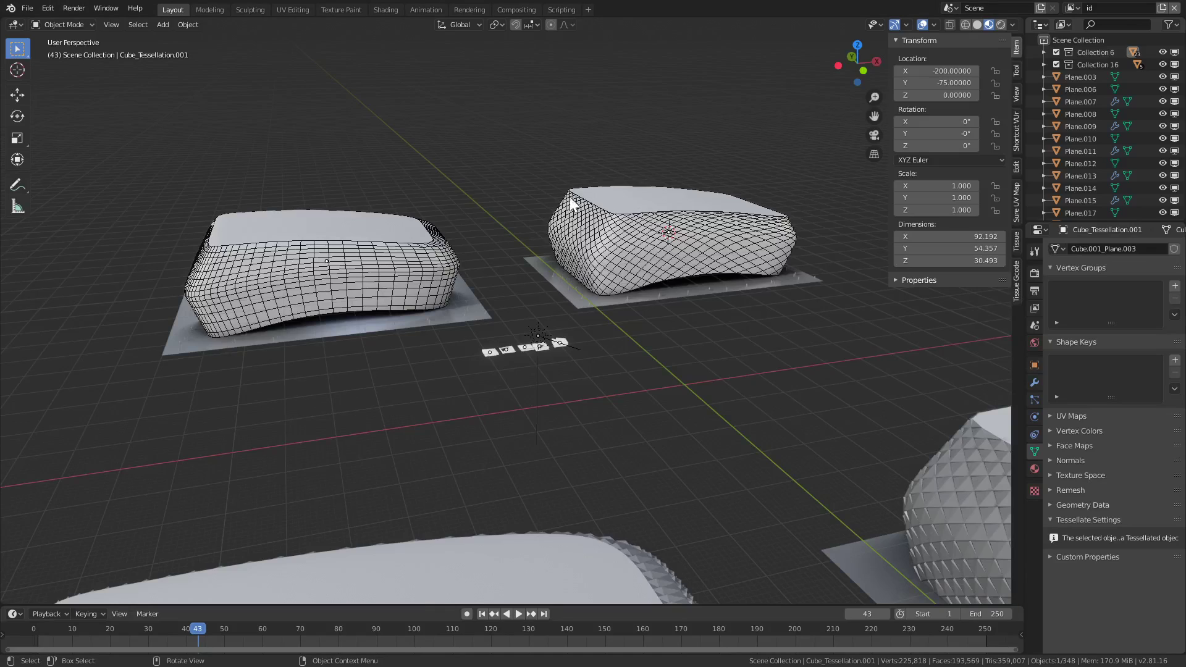
- Select the diamond-gridded base mesh Cube and display its modifiers
left_click(628, 252)
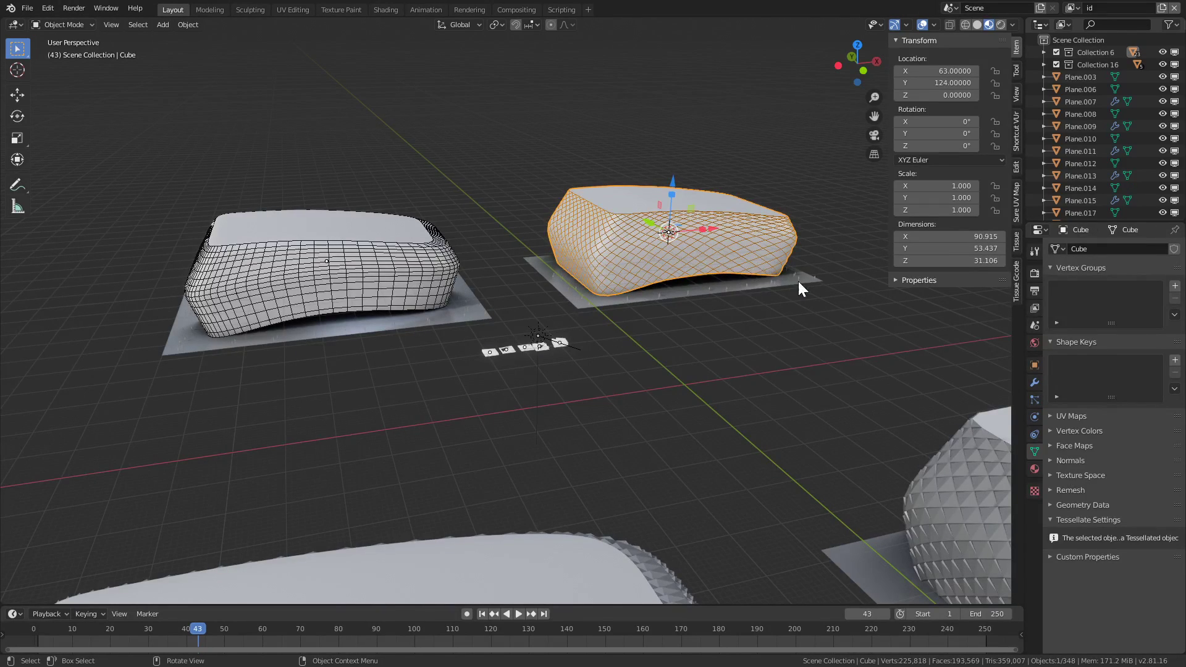
left_click(1035, 383)
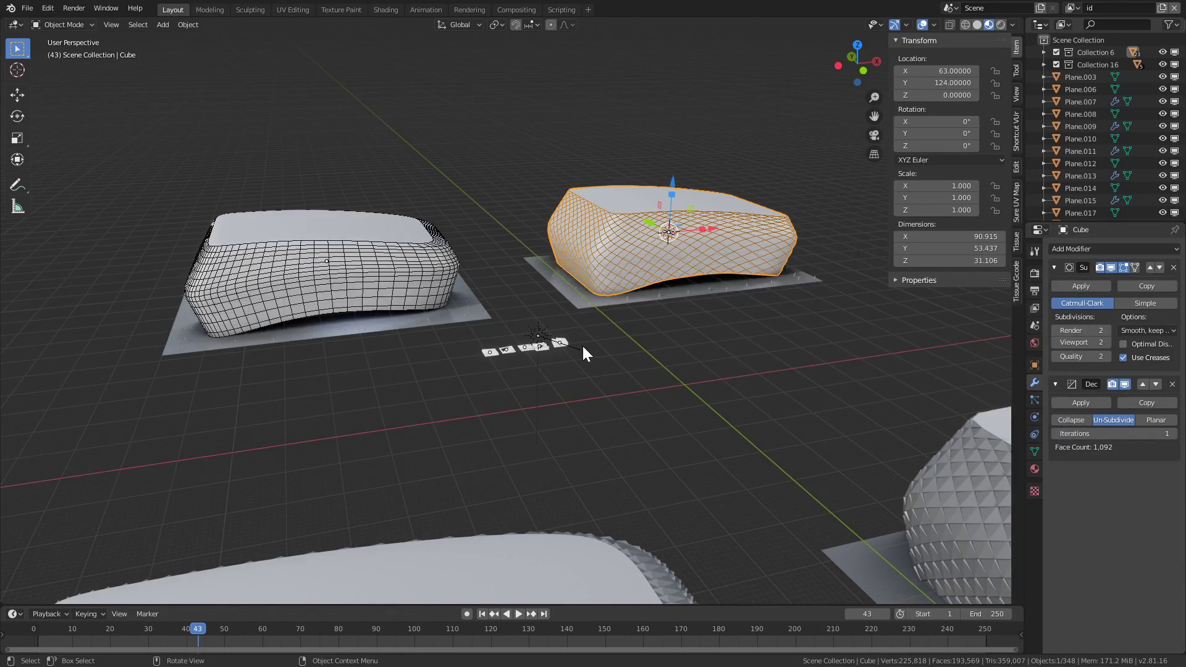
- Set the viewport to Solid shading and examine the five component tiles in front of the base meshes
scroll(556, 346, "up", 6)
middle_click_drag(556, 346, 569, 347)
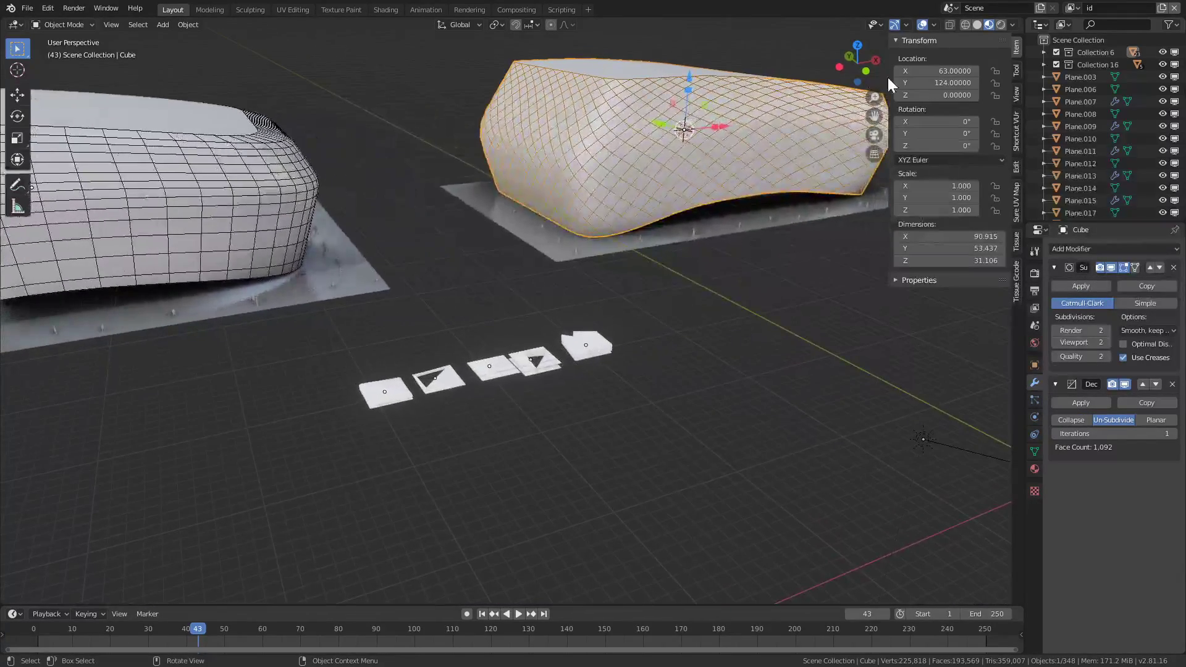
left_click(976, 24)
scroll(655, 239, "up", 5)
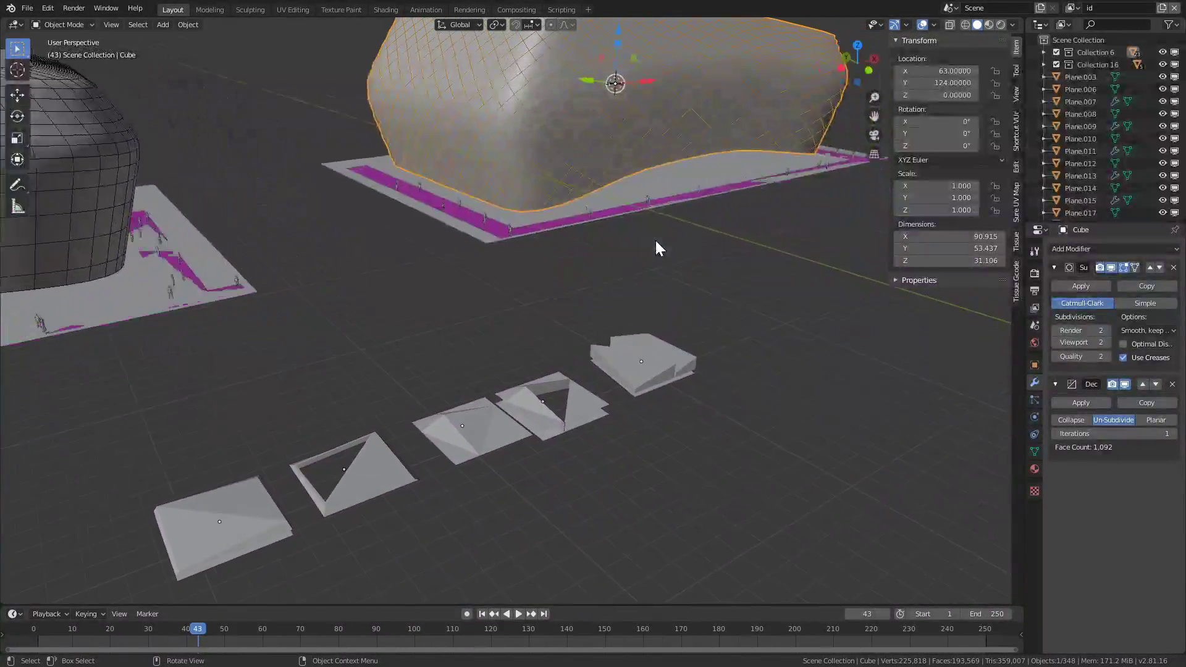
middle_click_drag(655, 238, 654, 239)
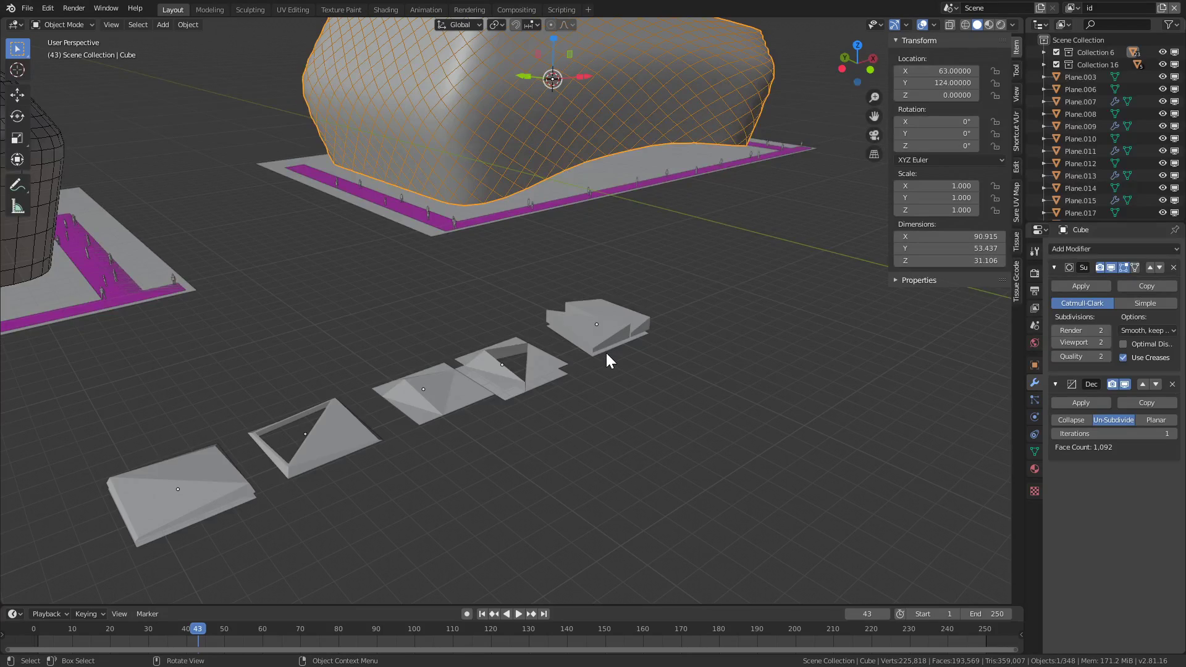
middle_click_drag(399, 418, 499, 318, "shift")
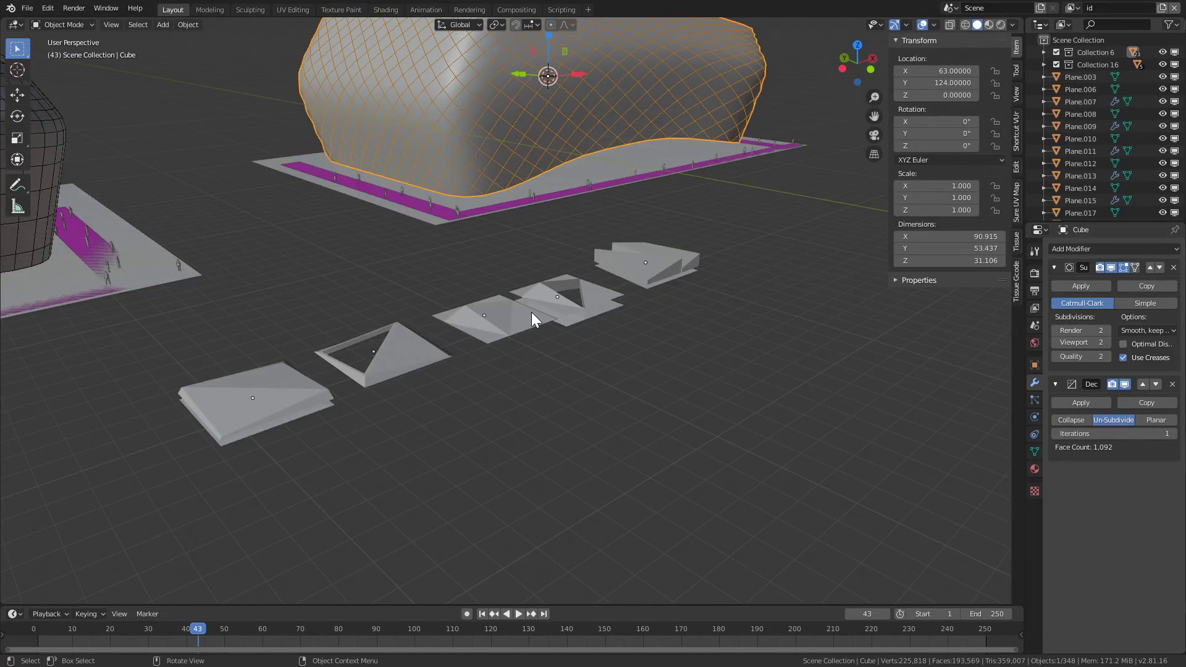
- Examine the facade patterns of the tessellated curved buildings up close, comparing the different component panels
scroll(441, 364, "down", 10)
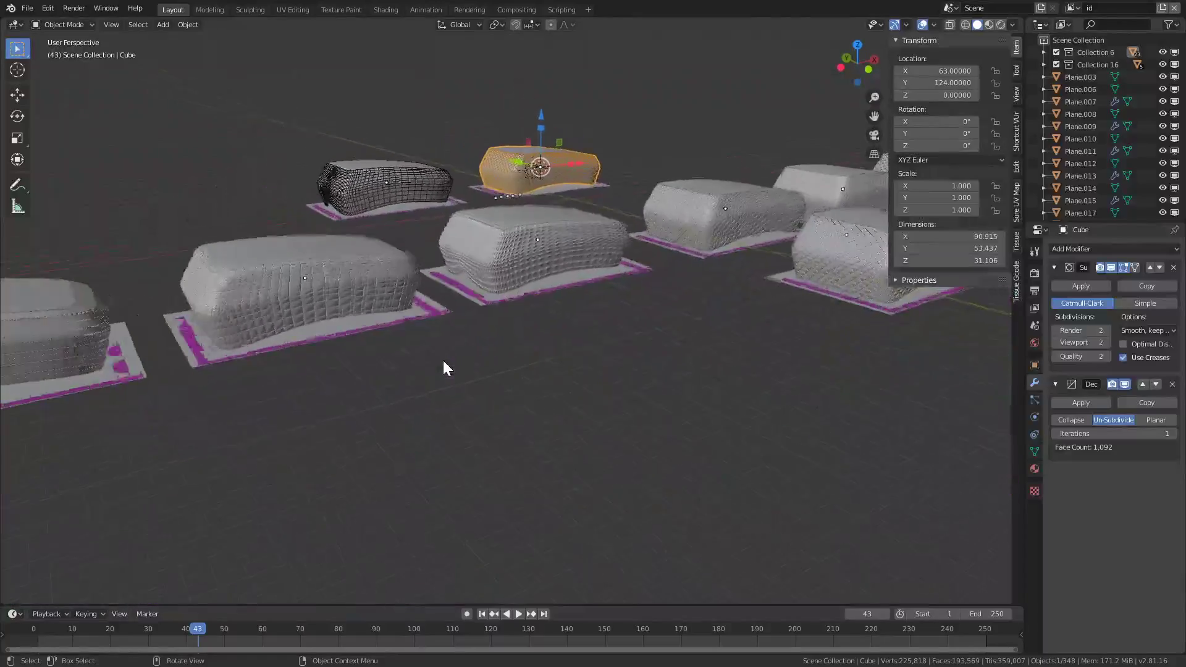
scroll(442, 361, "up", 8)
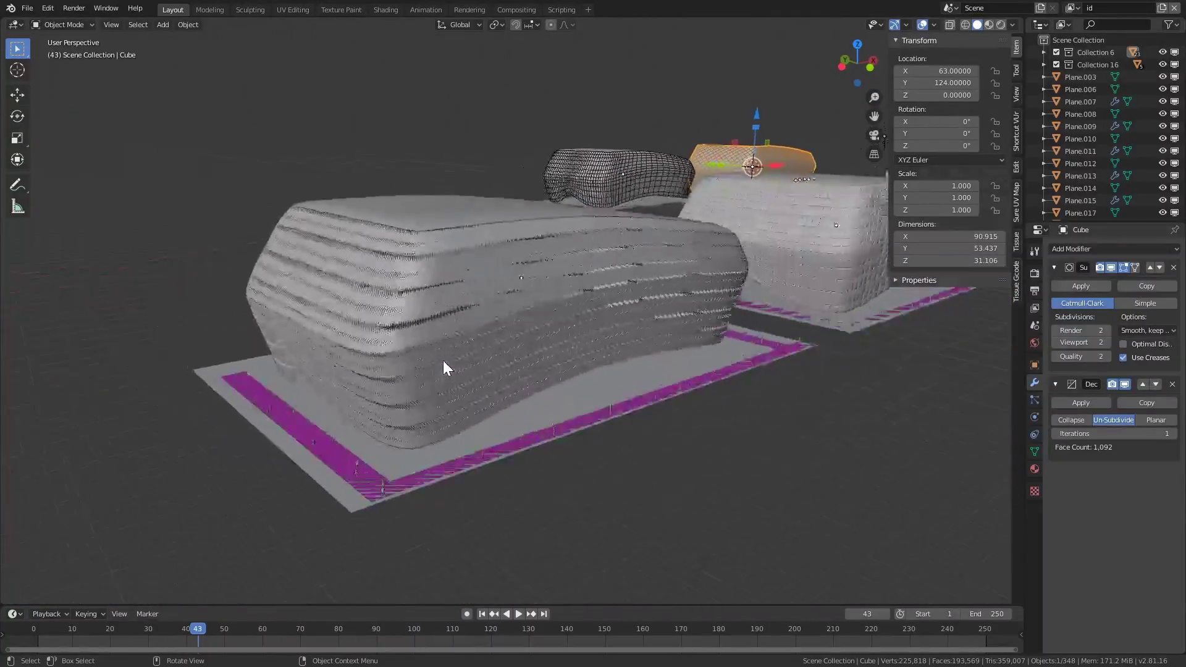
scroll(443, 361, "up", 3)
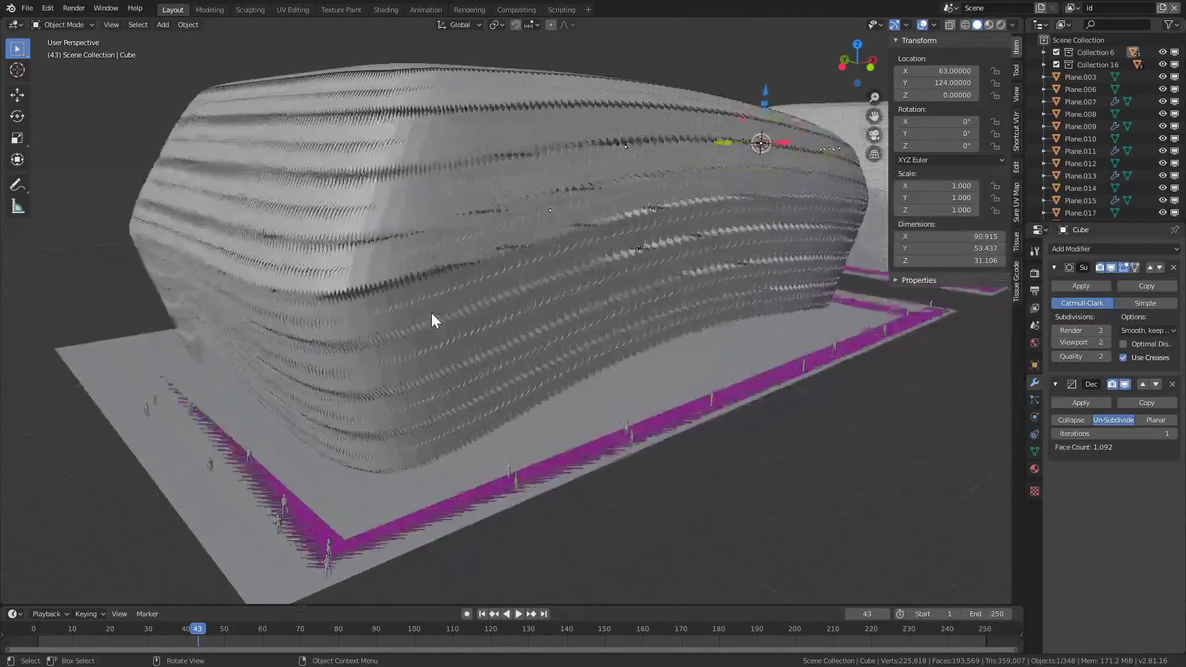
scroll(431, 312, "up", 5)
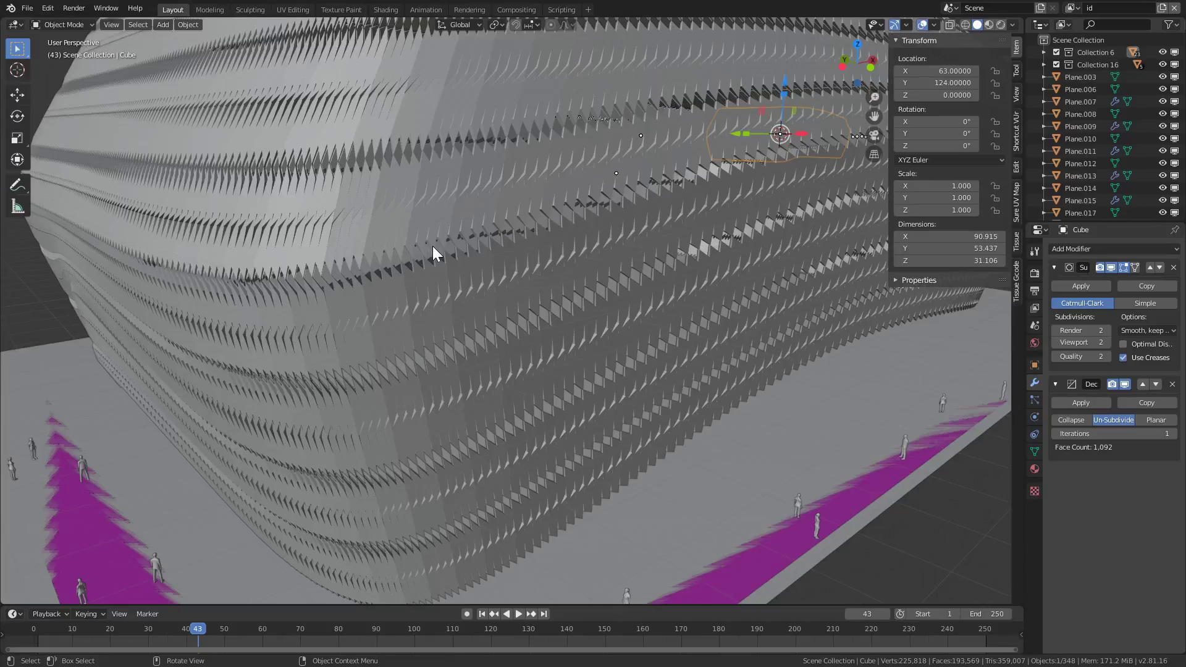
scroll(433, 247, "down", 8)
scroll(433, 247, "up", 5)
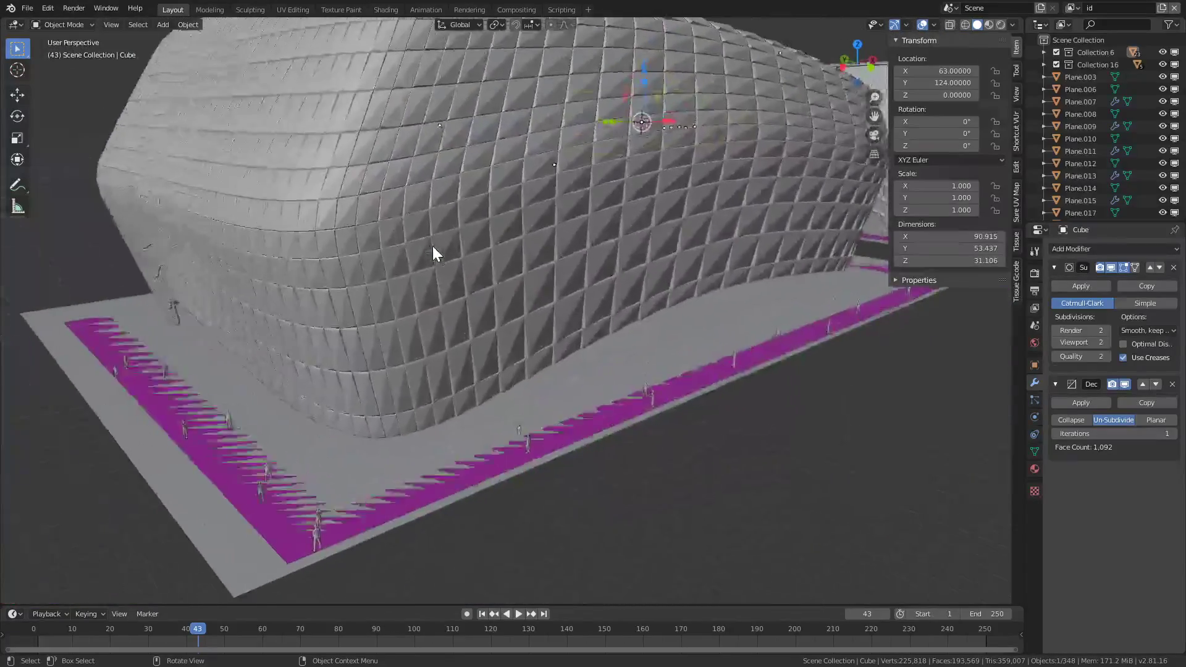
scroll(433, 247, "up", 2)
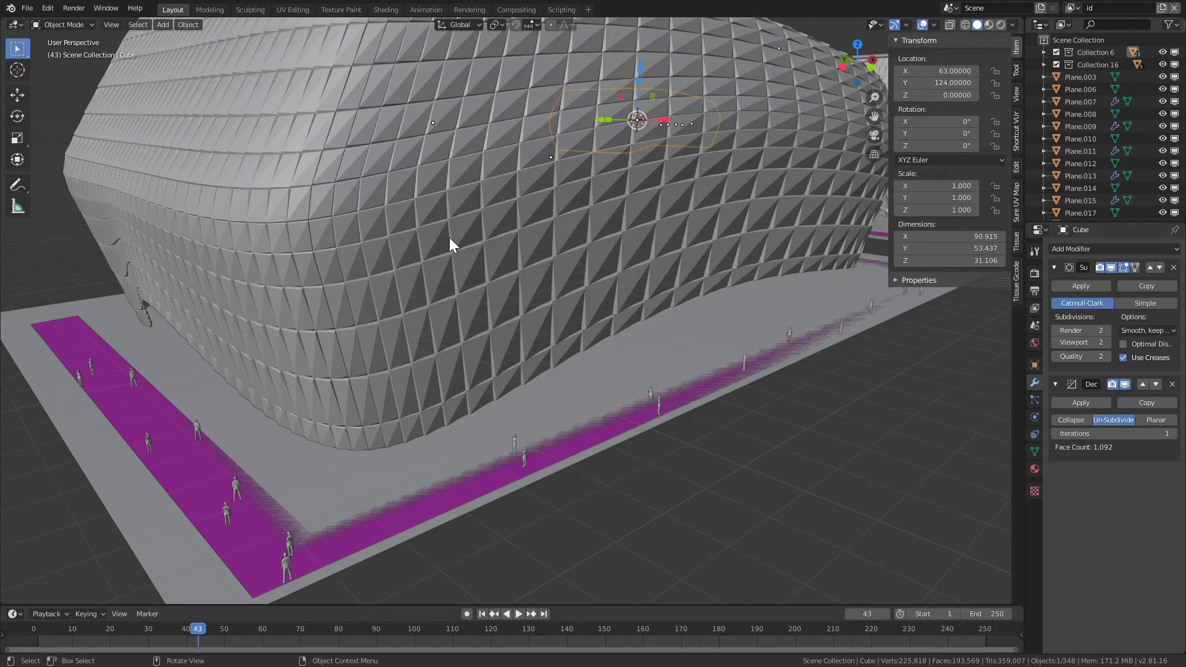
mouse_move(449, 237)
middle_mouse_down()
mouse_move(479, 227)
mouse_move(454, 237)
middle_mouse_up()
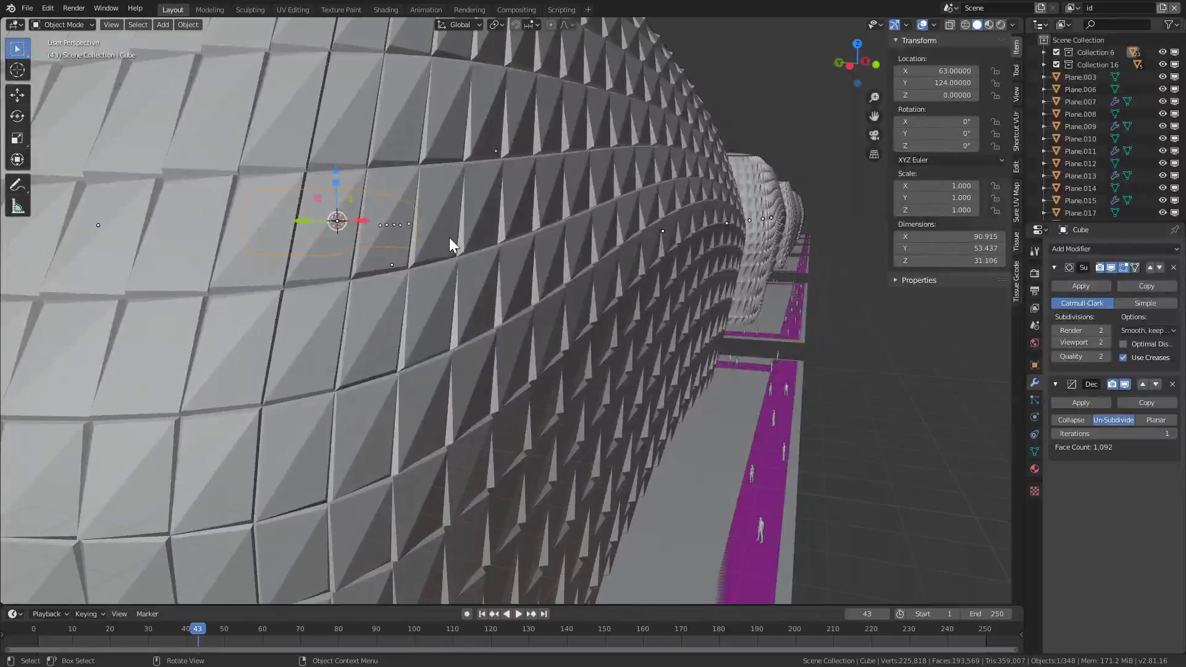
scroll(450, 237, "up", 5)
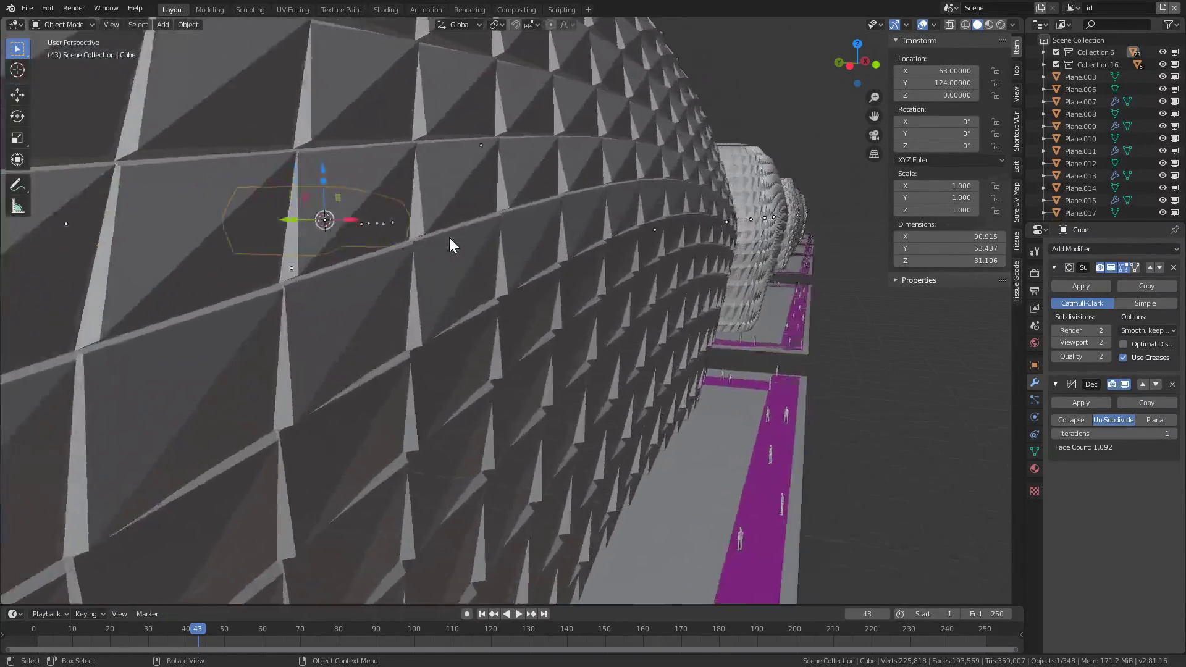
middle_click_drag(449, 237, 341, 226, "shift")
scroll(449, 238, "up", 3)
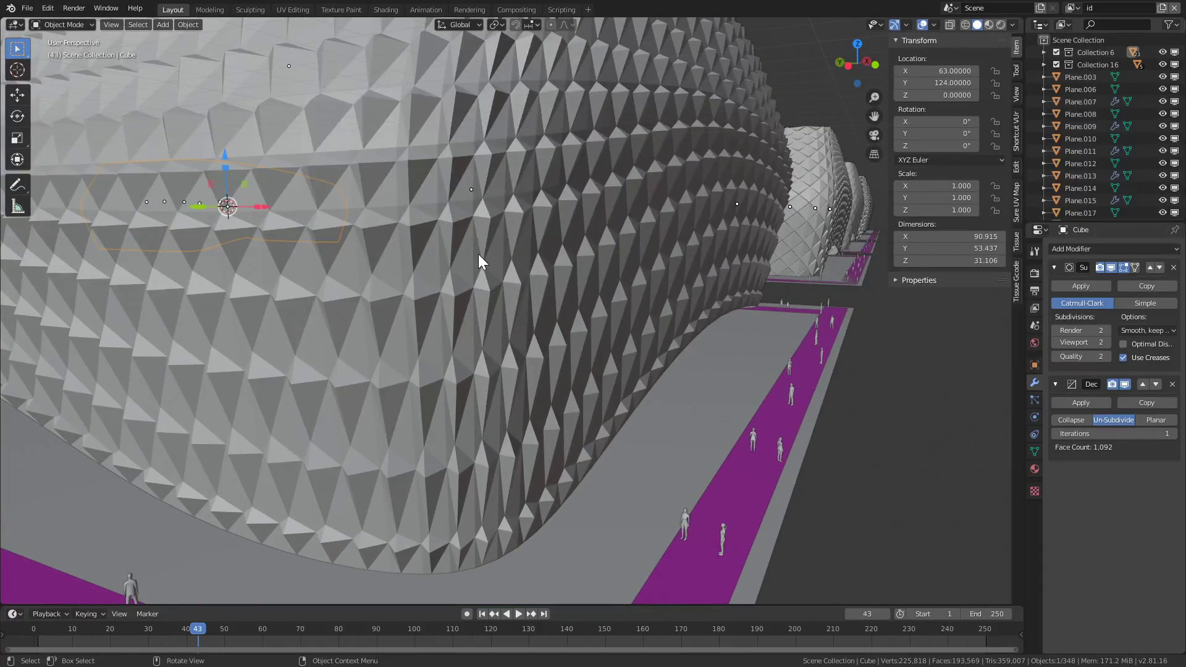
scroll(478, 254, "down", 6)
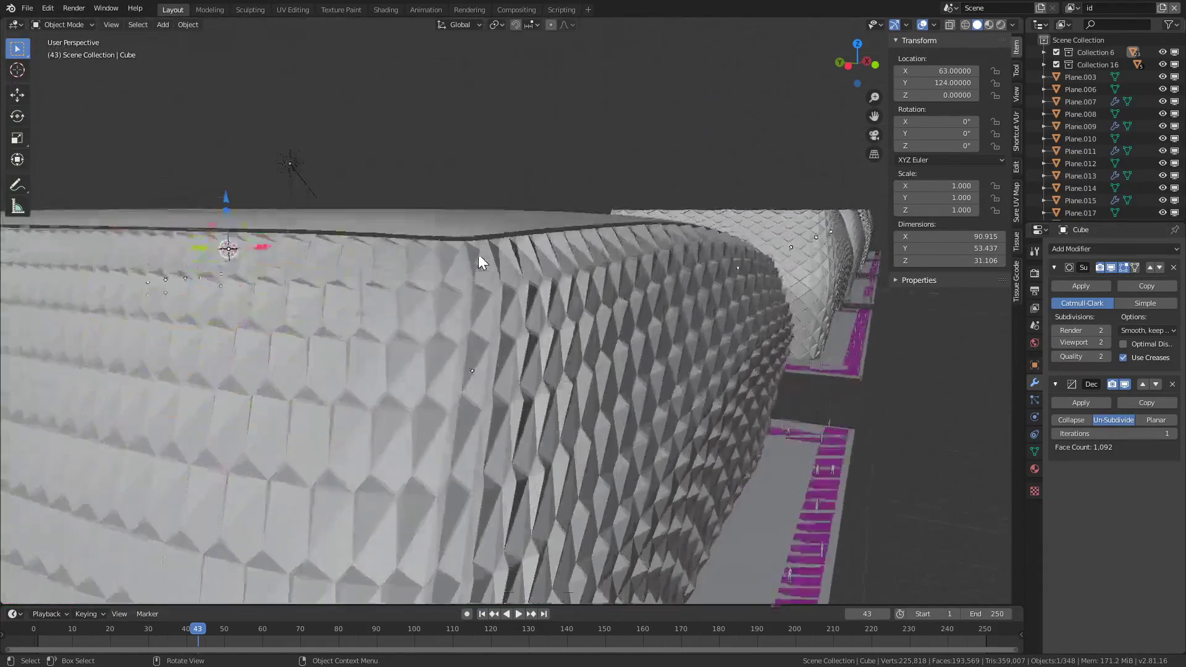
scroll(478, 254, "down", 5)
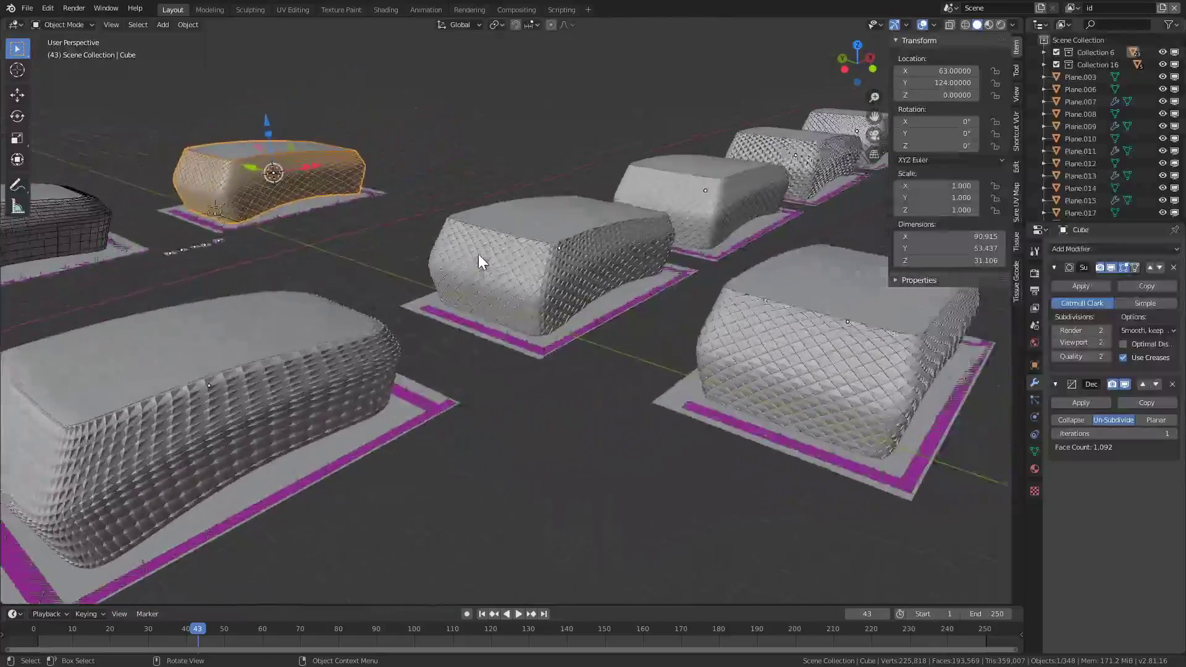
- Examine the diamond-scale and pyramid facades on the neighbouring curved buildings from above and at ground level
scroll(478, 254, "up", 5)
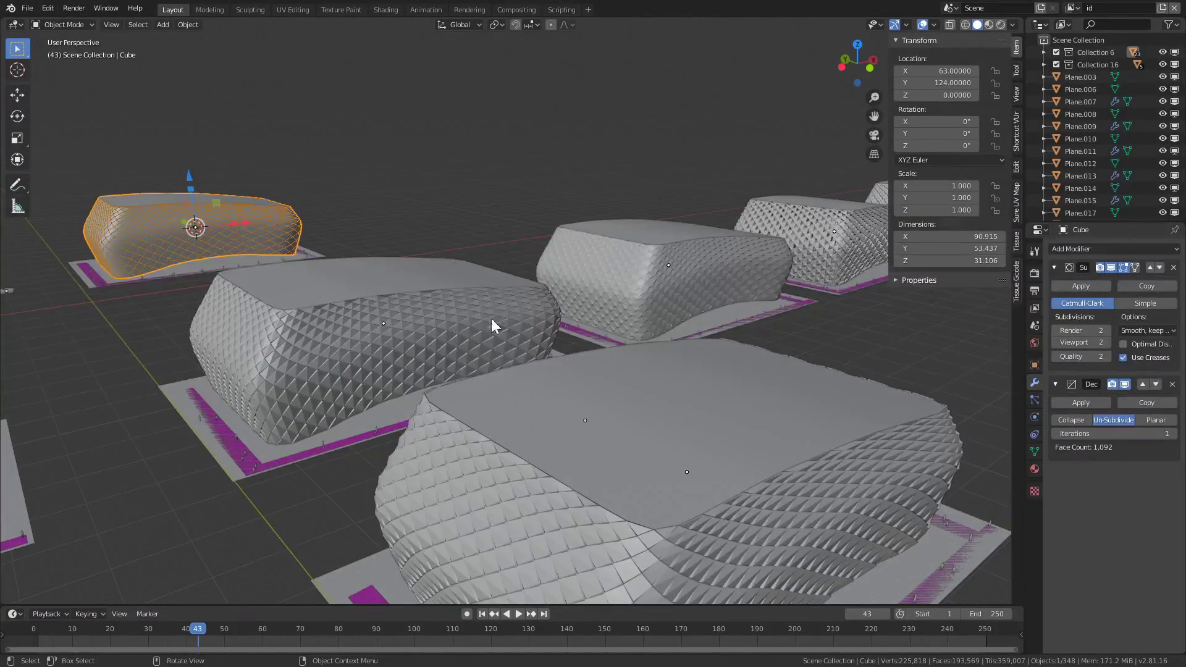
scroll(492, 346, "up", 5)
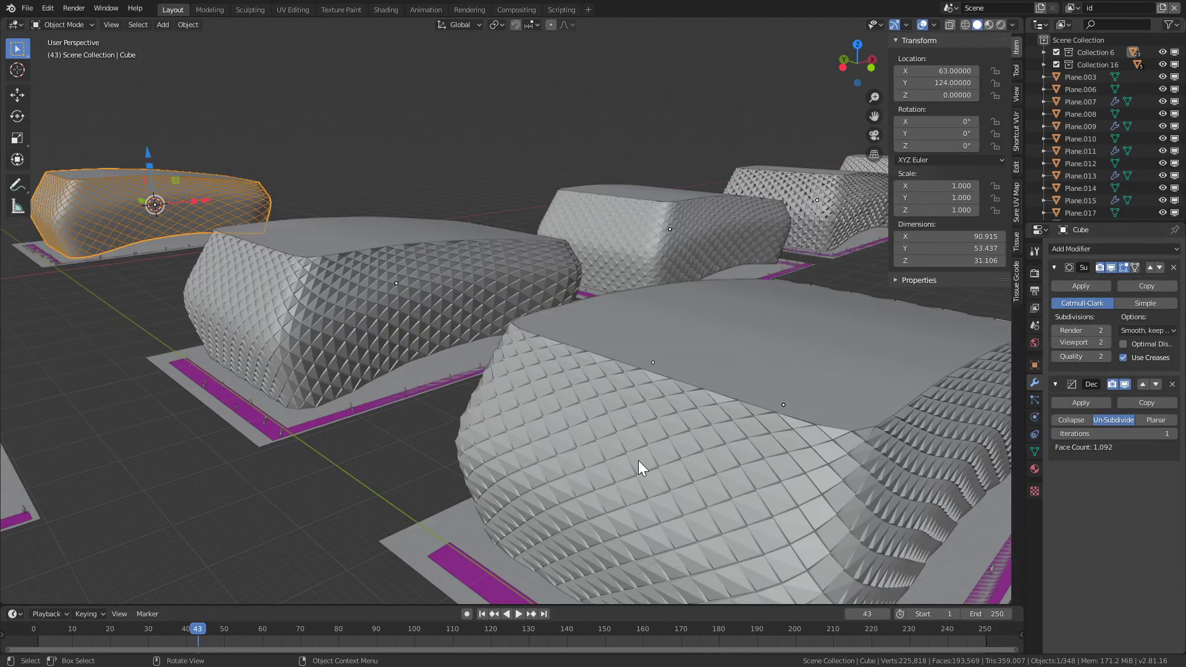
scroll(340, 373, "up", 5)
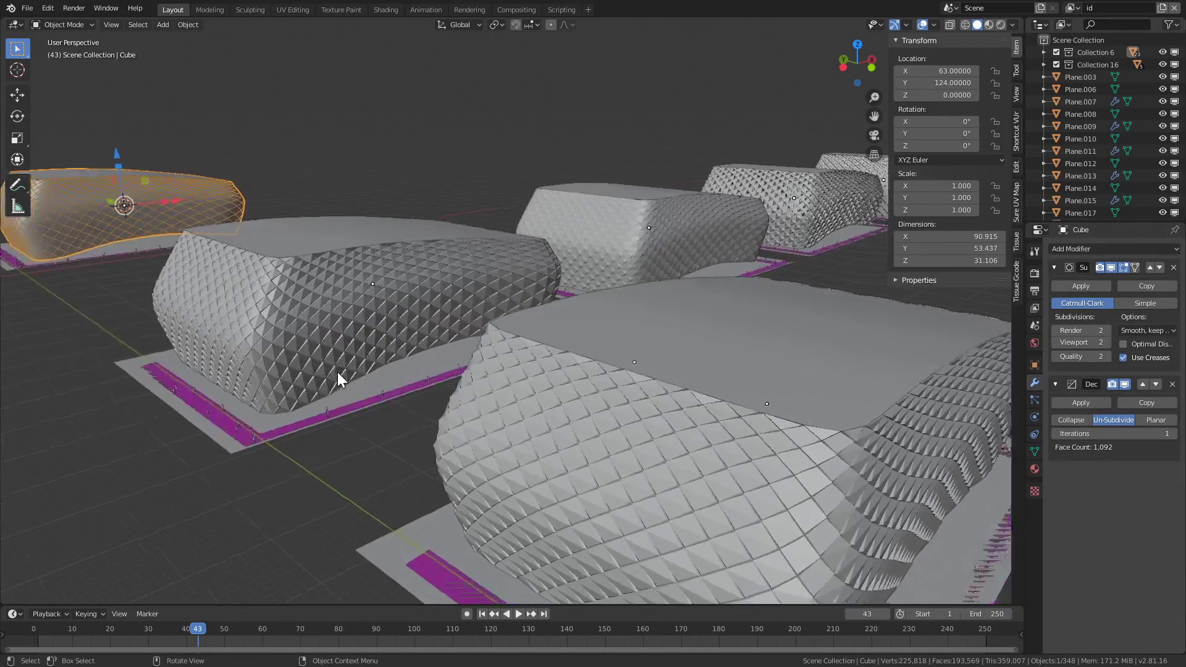
scroll(337, 372, "up", 3)
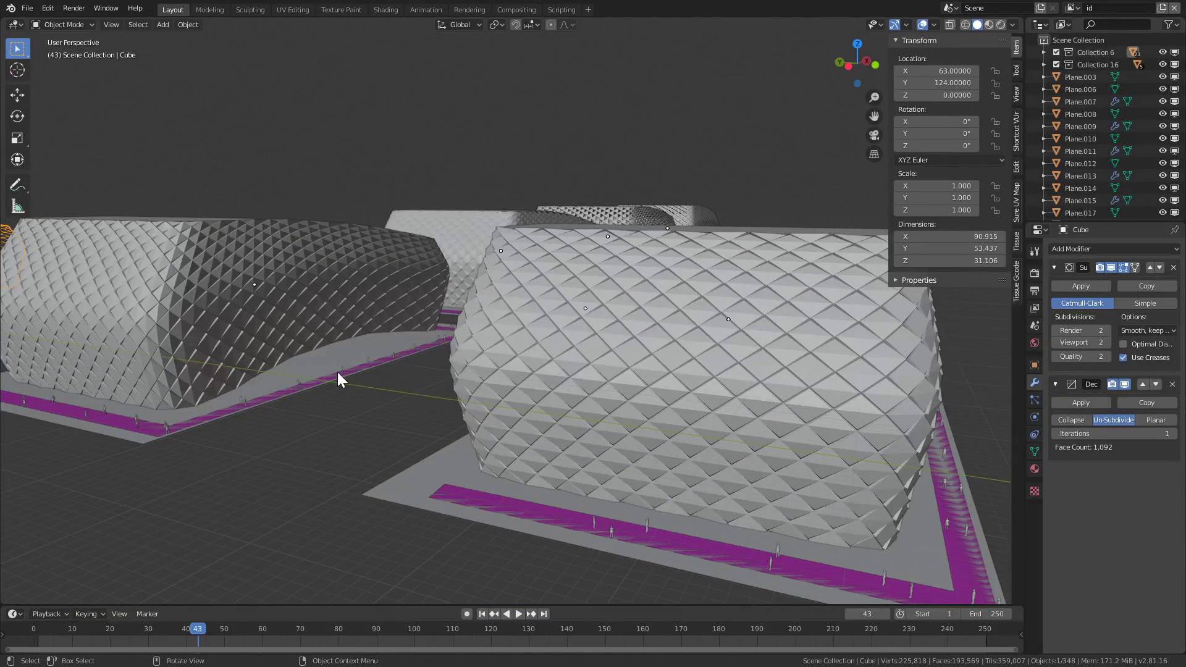
middle_click_drag(370, 371, 371, 370)
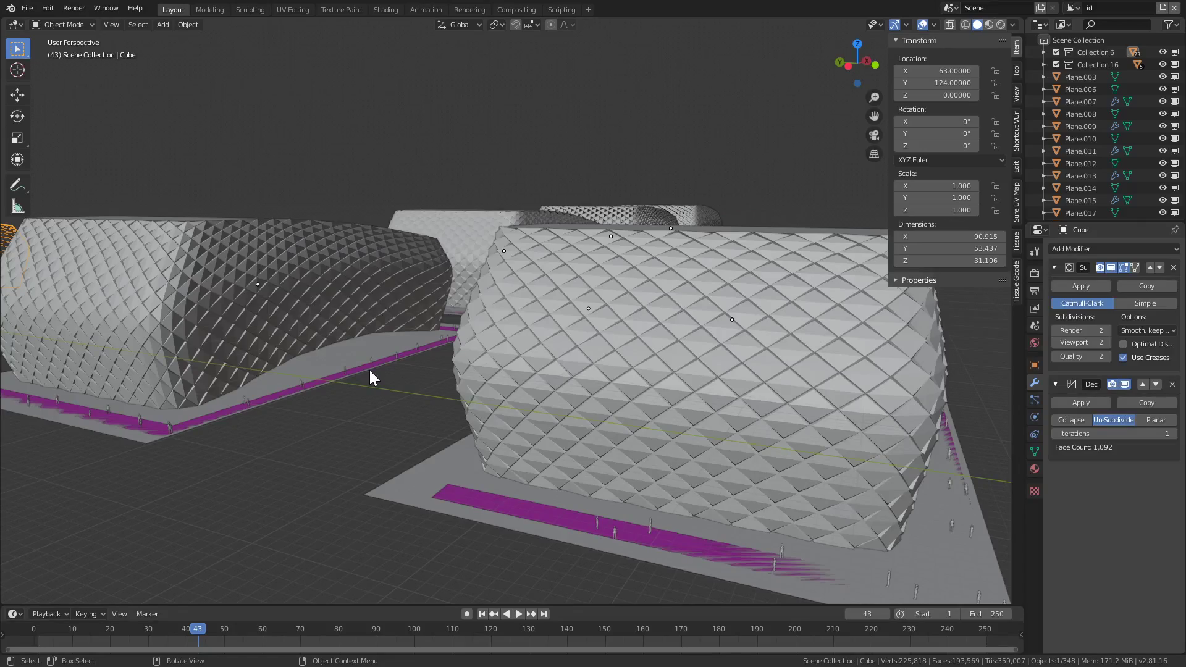
middle_click_drag(597, 371, 598, 372)
scroll(598, 372, "up", 6)
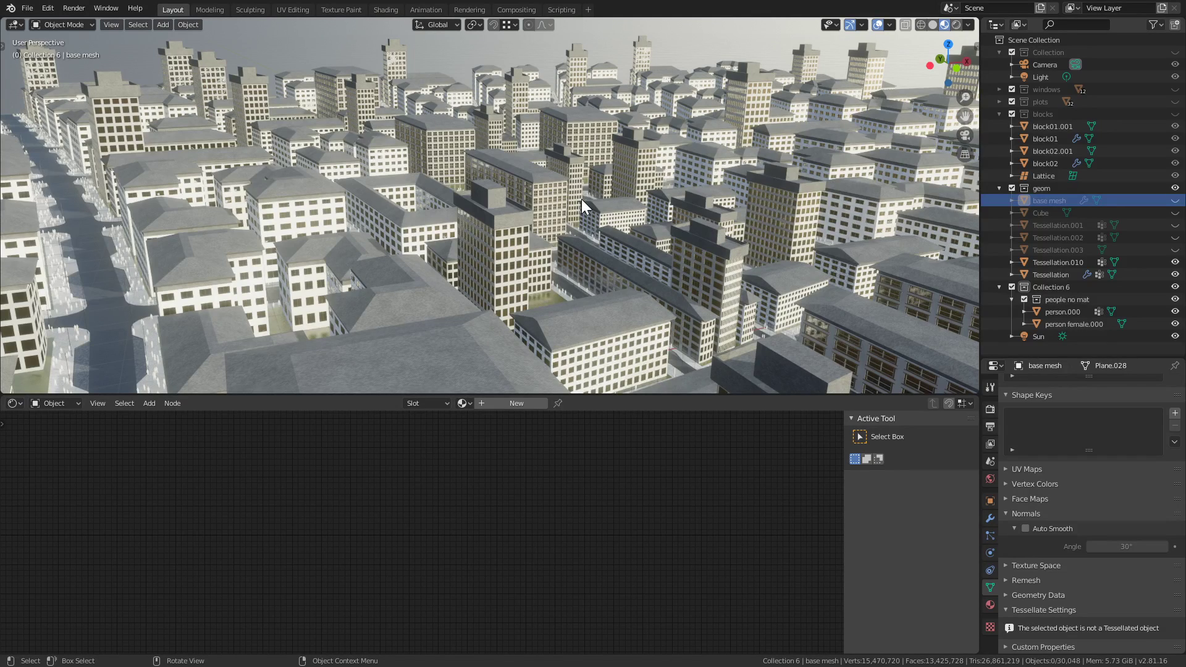
- Examine the tessellated city model from an overview, including its street grid, low blocks and towers
scroll(580, 199, "down", 5)
middle_click_drag(581, 199, 580, 204)
scroll(580, 203, "down", 1)
scroll(580, 204, "up", 2)
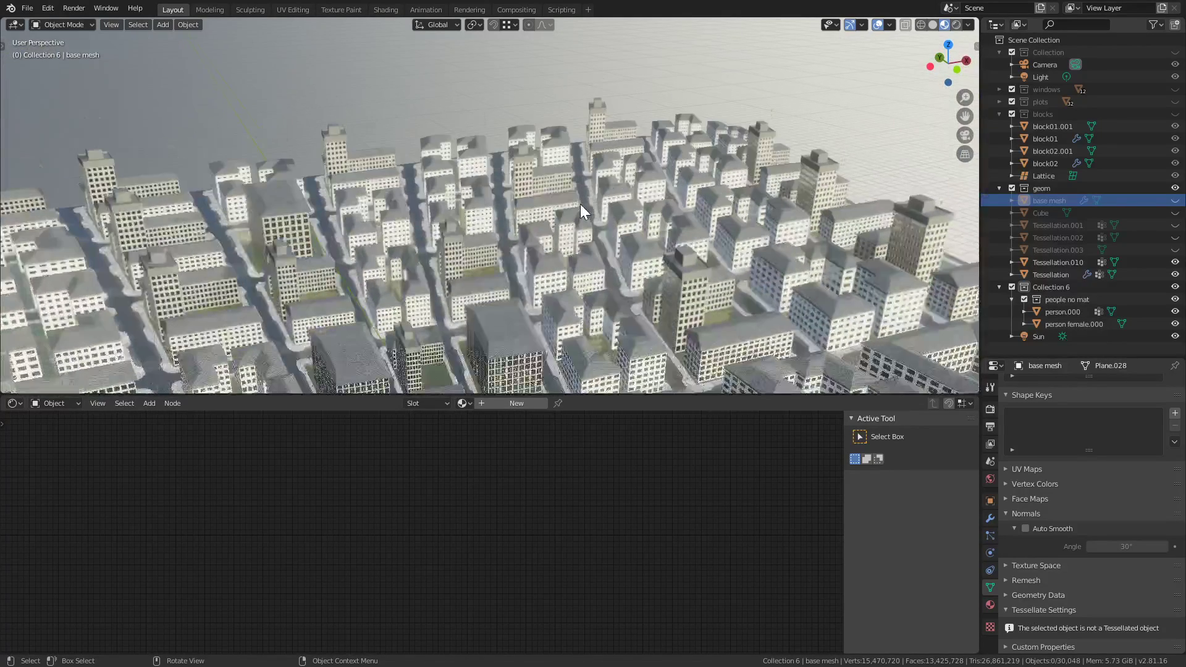
scroll(580, 204, "up", 4)
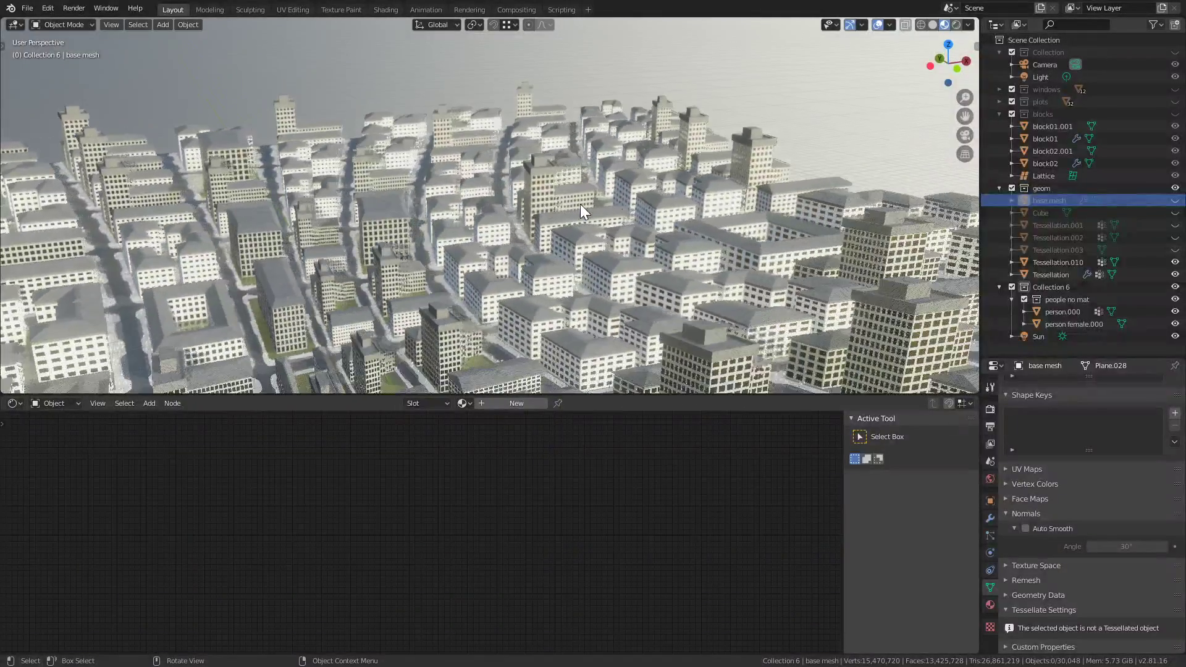
scroll(580, 203, "up", 5)
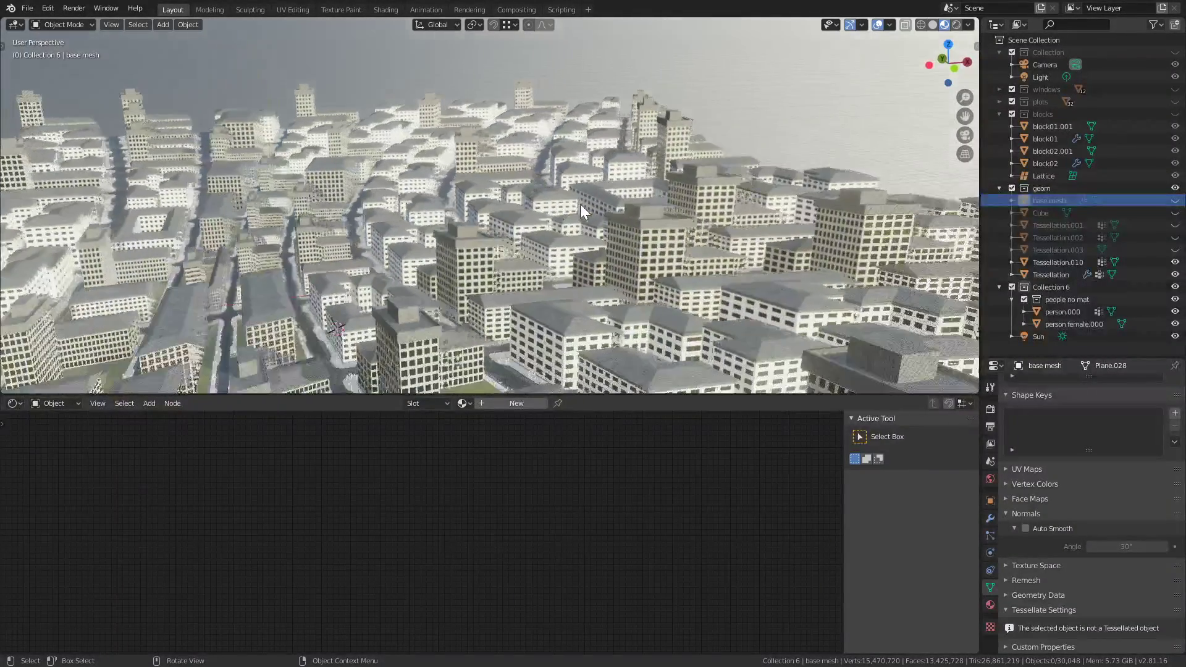
scroll(580, 204, "down", 2)
middle_click_drag(580, 204, 575, 204)
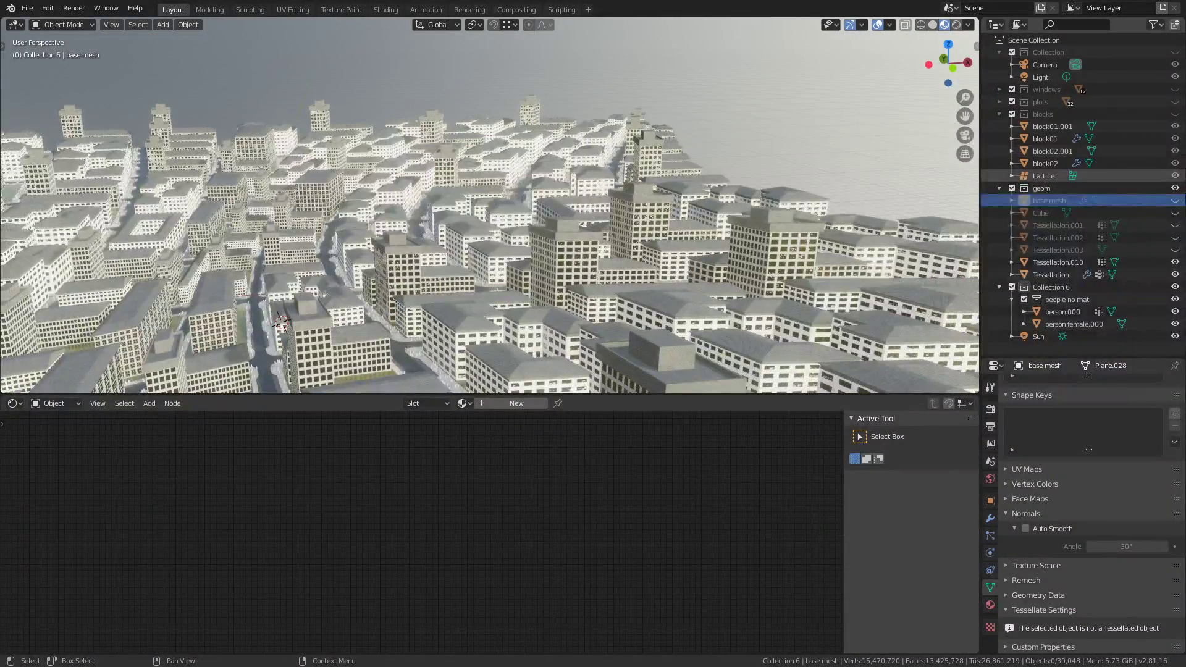
- Hide Tessellation.010 and examine the streets and empty plots beneath the city's buildings
left_click(1175, 262)
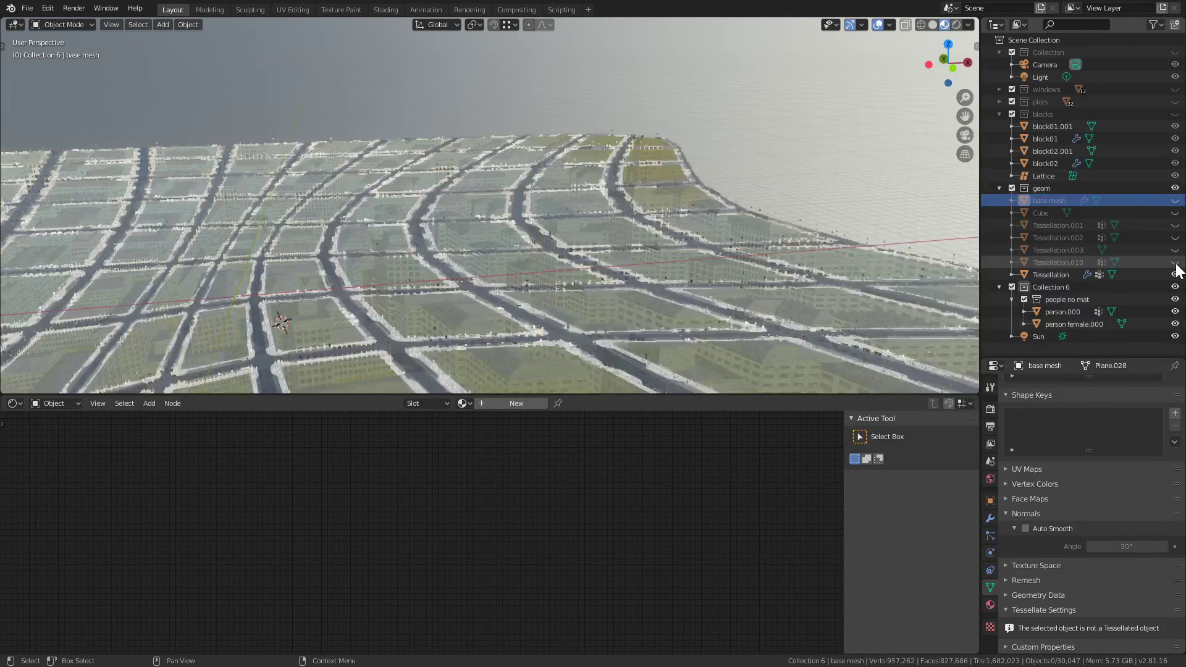
middle_click_drag(718, 258, 720, 263)
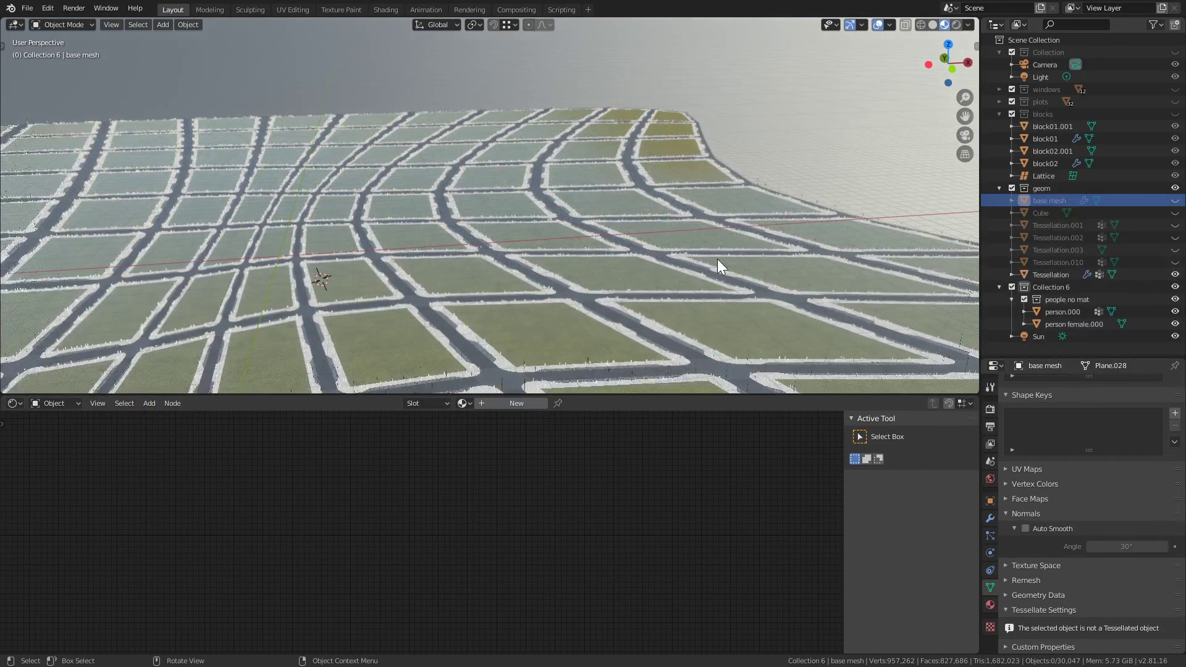
scroll(717, 258, "up", 5)
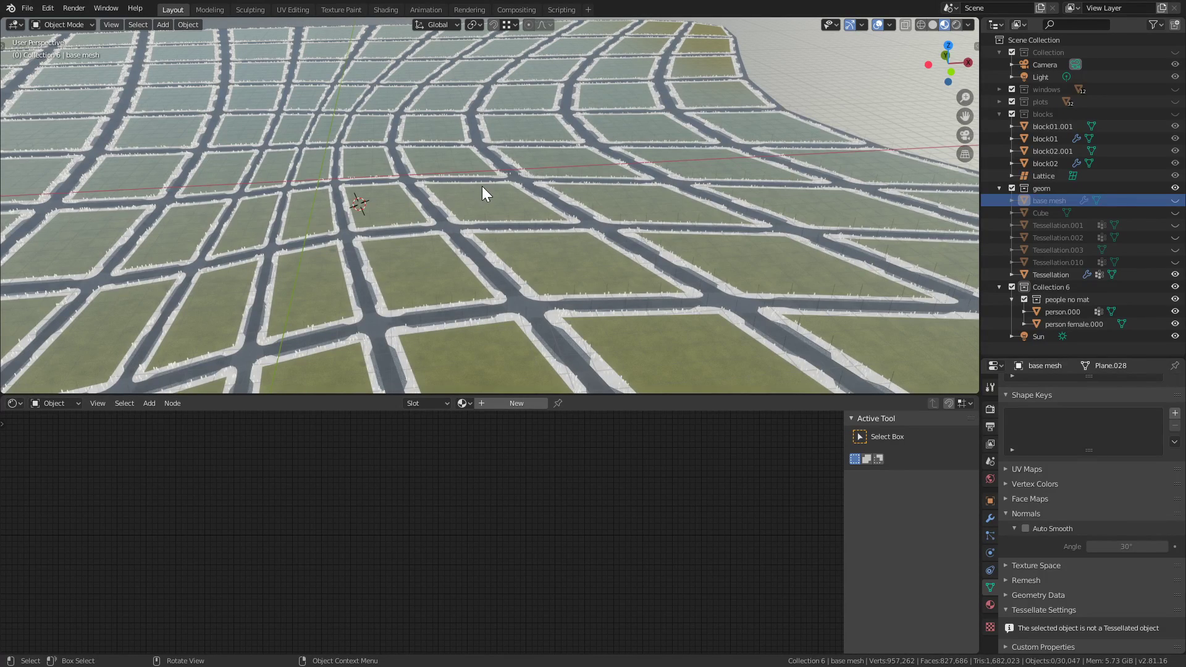
- Show the simple massing Tessellation.002 without the Tessellation street layer, and inspect its face colours in Solid shading
left_click(1175, 238)
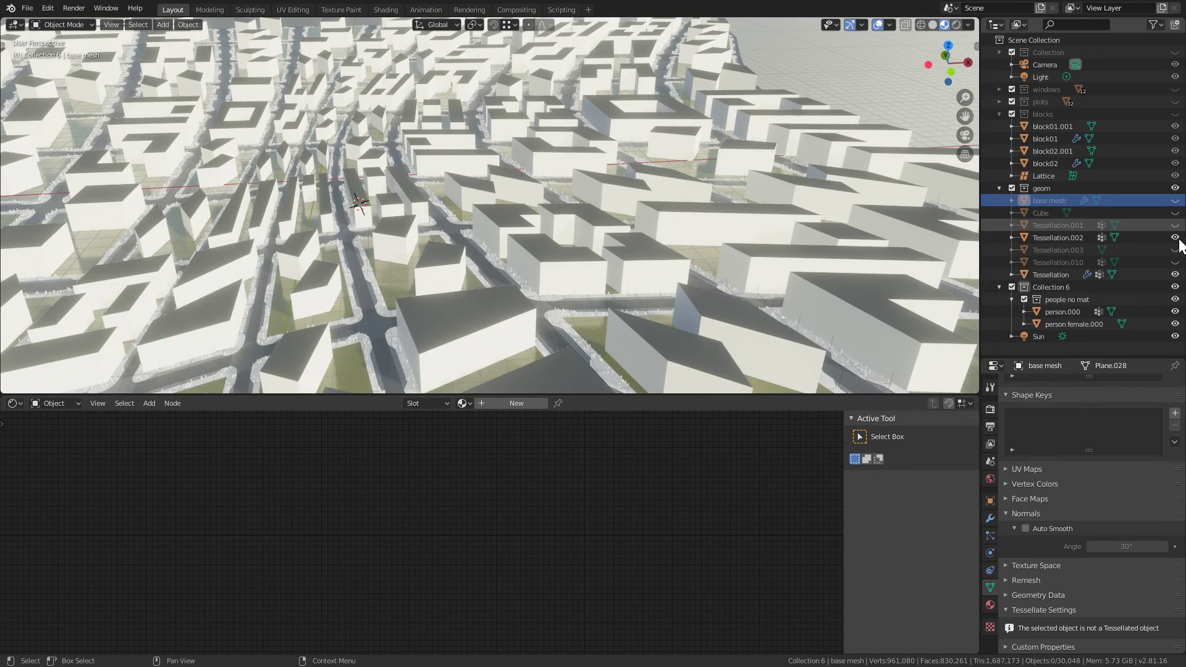
left_click(1175, 274)
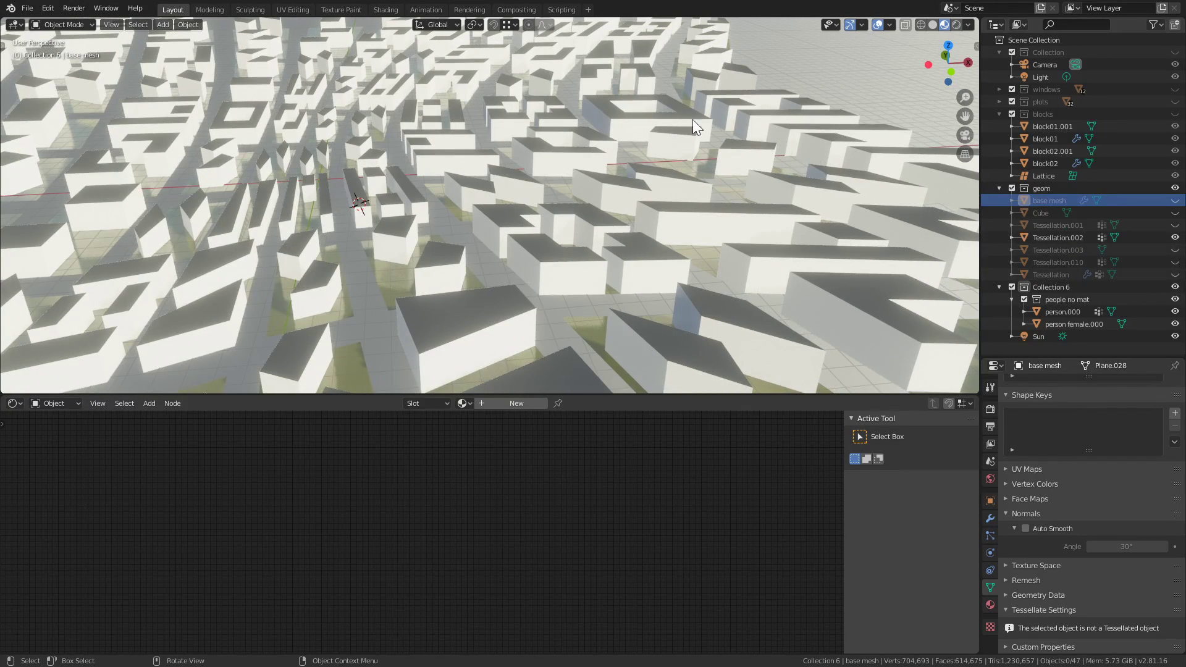
left_click(933, 25)
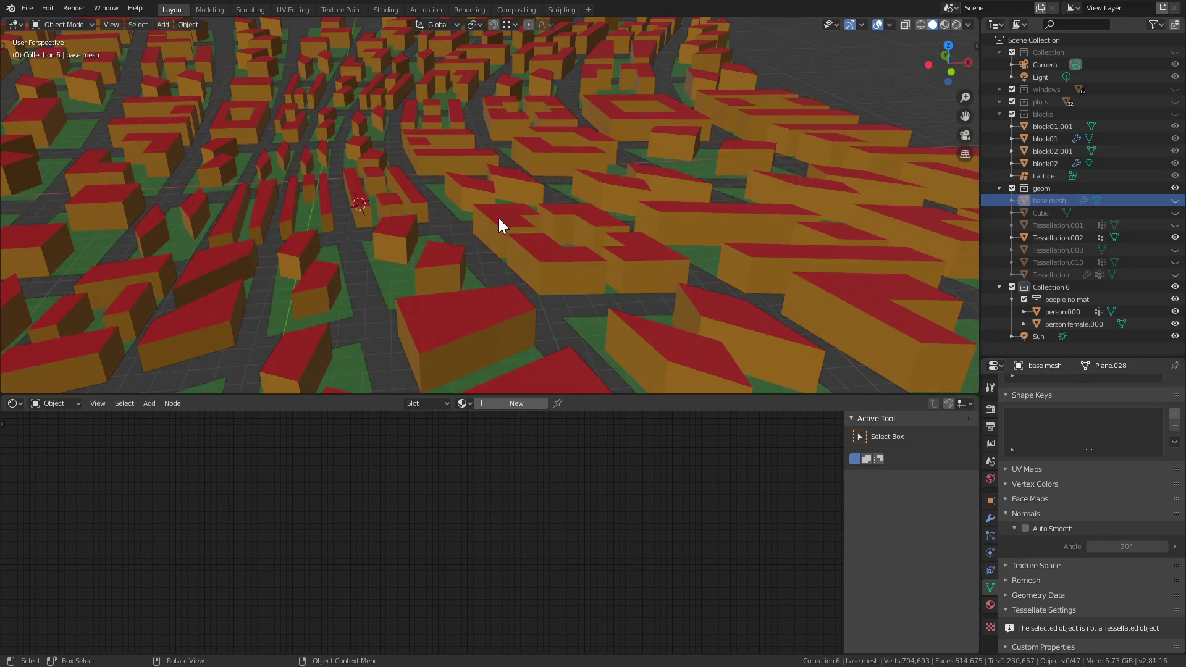
middle_click_drag(499, 217, 499, 218)
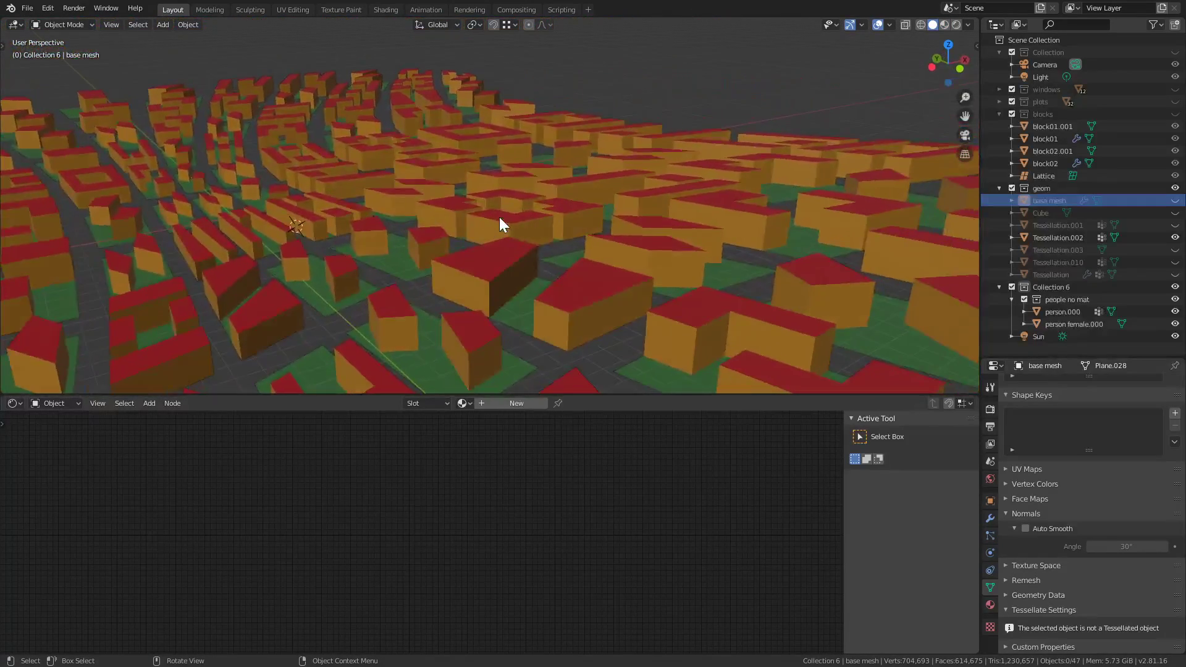
middle_click_drag(634, 210, 633, 212)
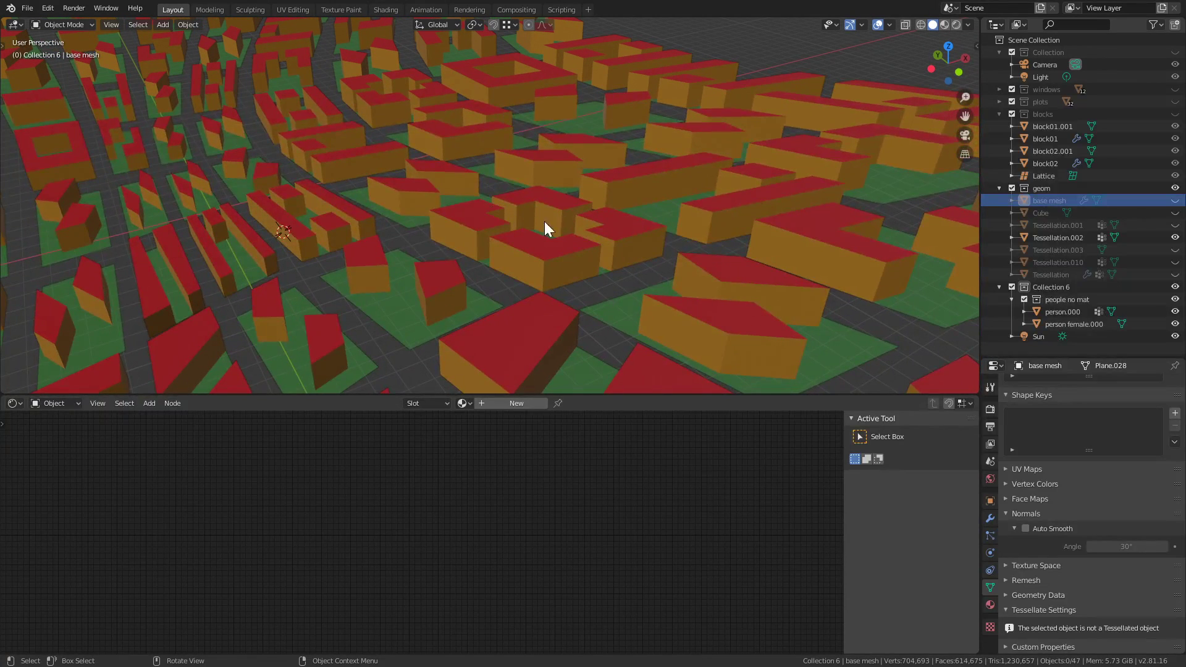
- Swap the visible city stage from Tessellation.002 through Tessellation.003 to the detailed Tessellation.010, hiding each preceding one
left_click(1175, 238)
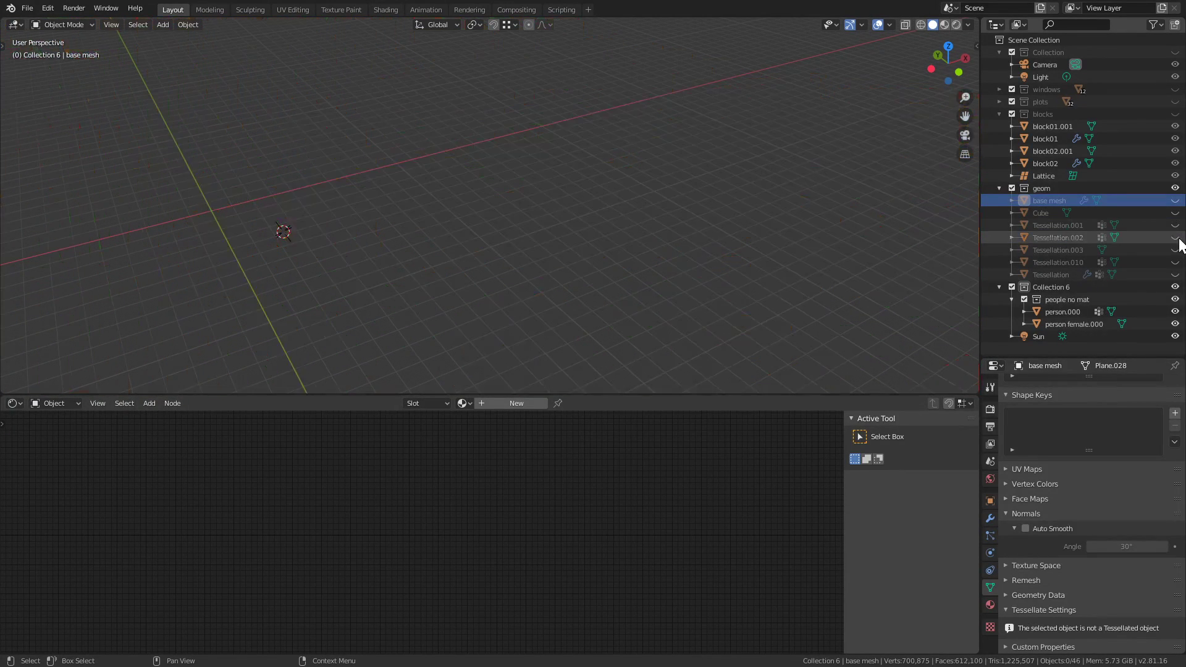
left_click(1176, 238)
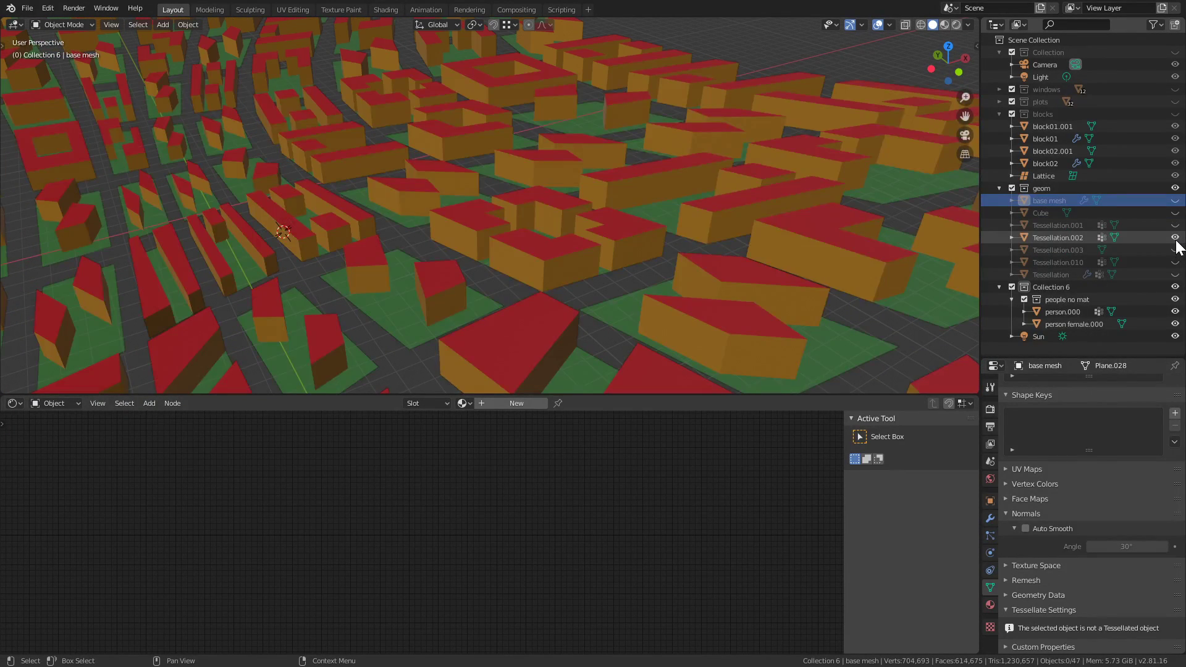
left_click(1175, 238)
left_click(1175, 250)
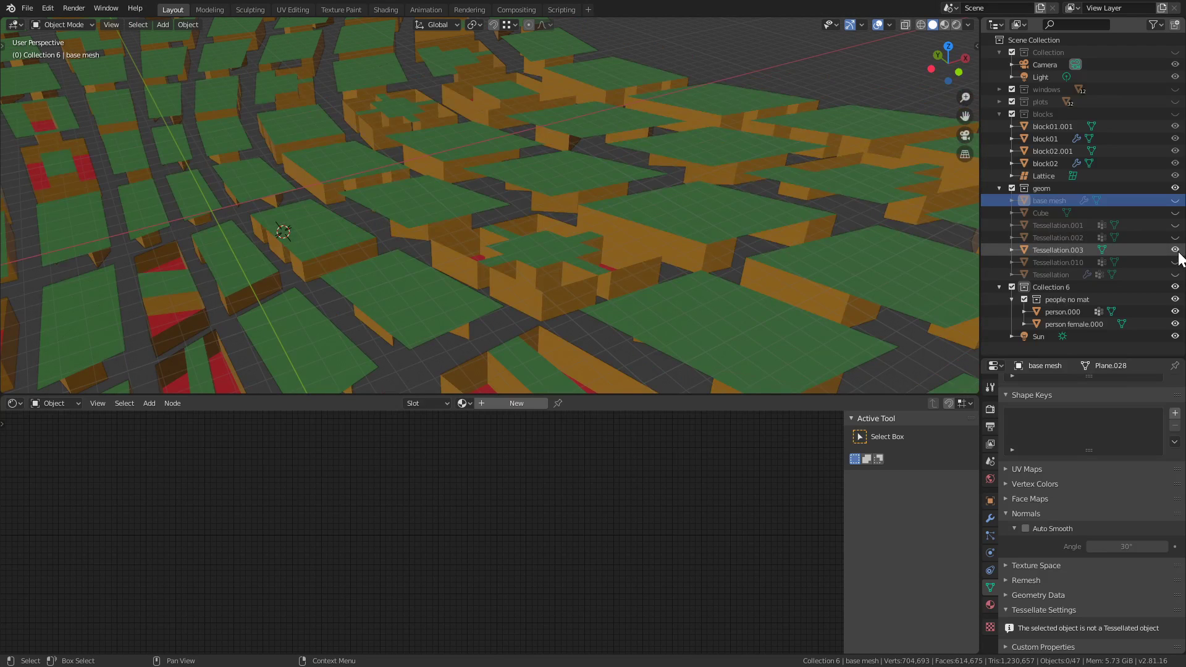
left_click(1175, 249)
left_click(1174, 262)
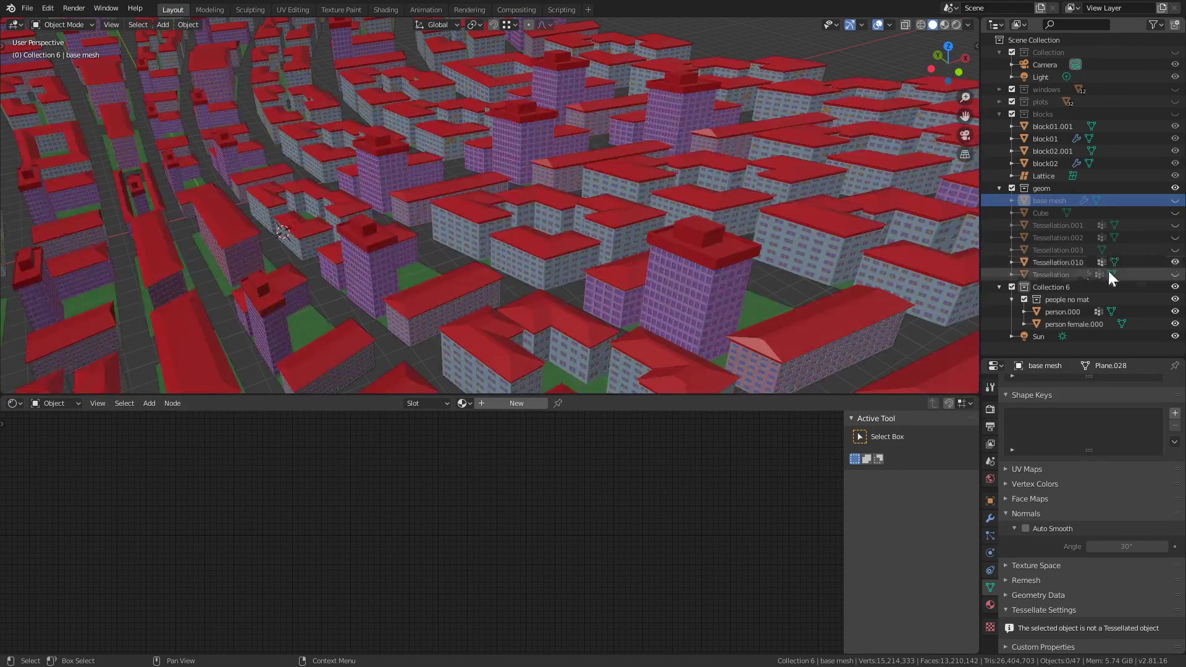
- Examine the window facades and roofs of Tessellation.010 up close in Solid shading
scroll(324, 202, "up", 6)
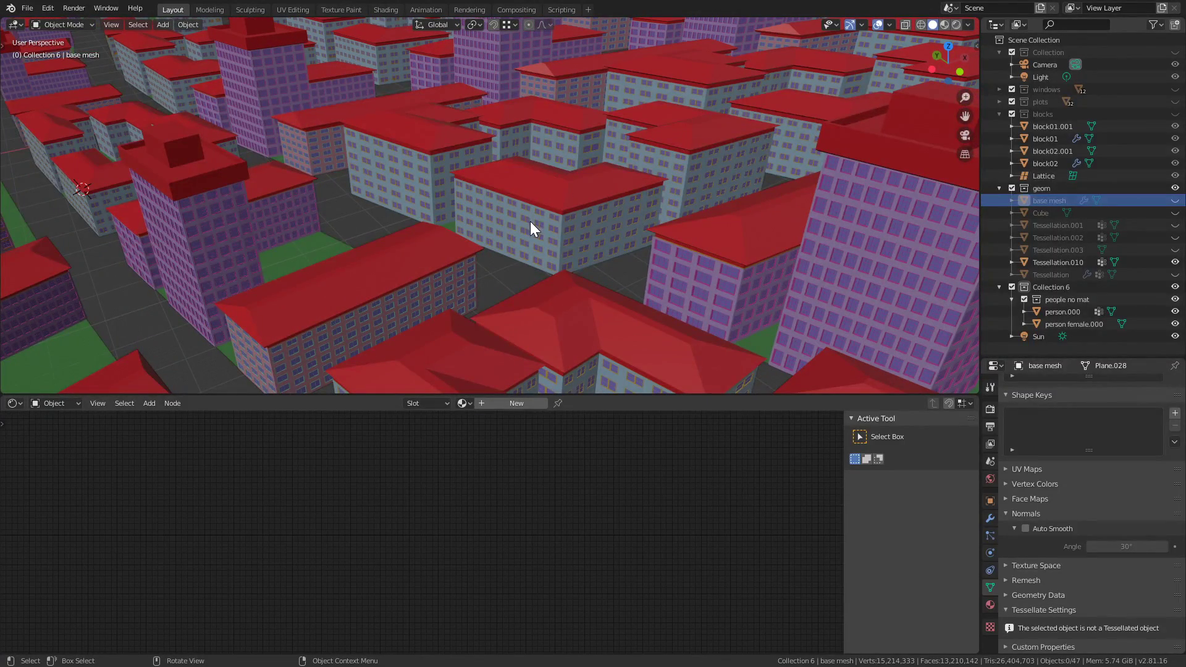
scroll(568, 221, "down", 4)
middle_click_drag(570, 221, 624, 276)
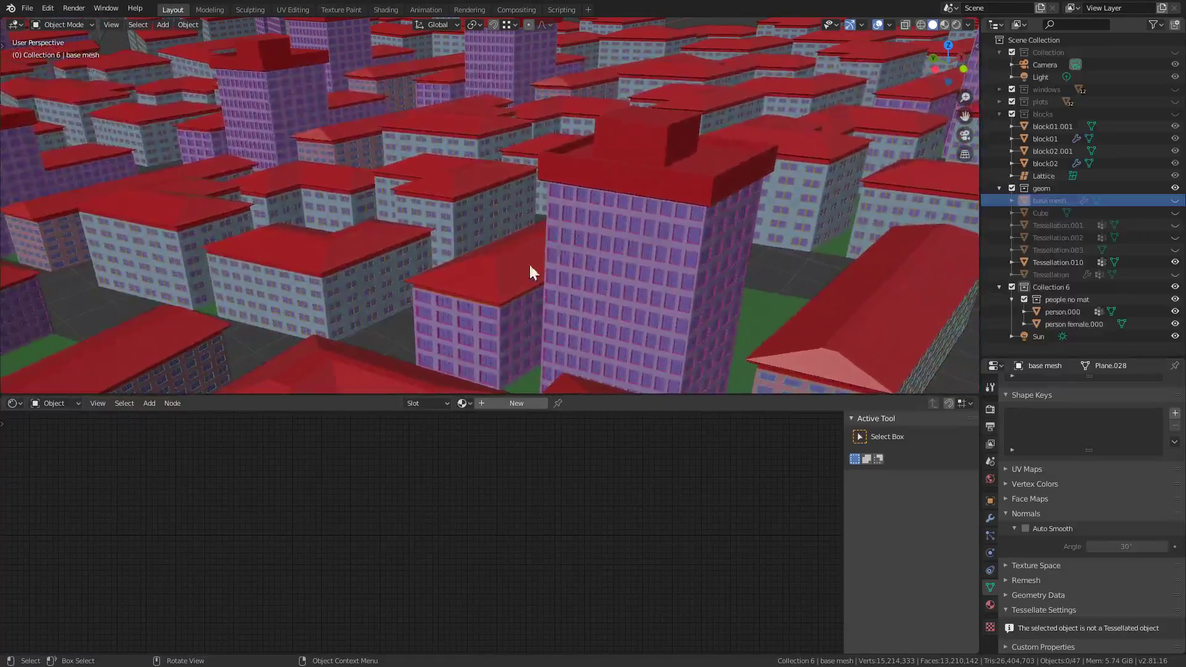
middle_click_drag(455, 316, 561, 302)
scroll(494, 296, "up", 3)
scroll(561, 299, "up", 1)
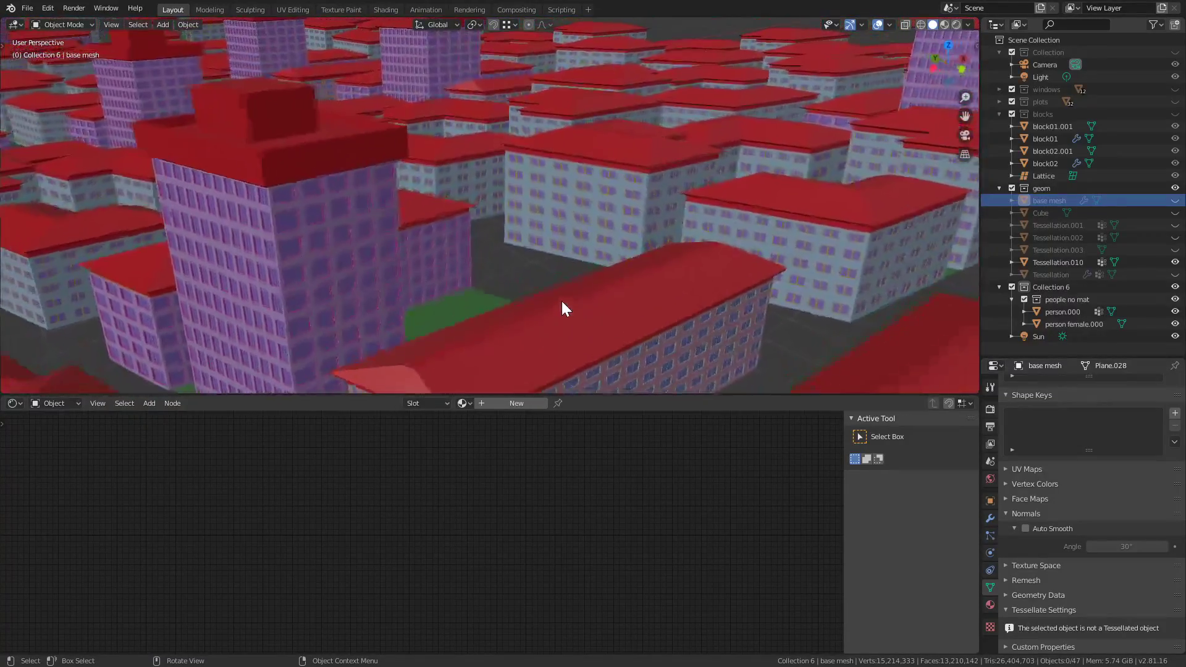
scroll(562, 301, "up", 1)
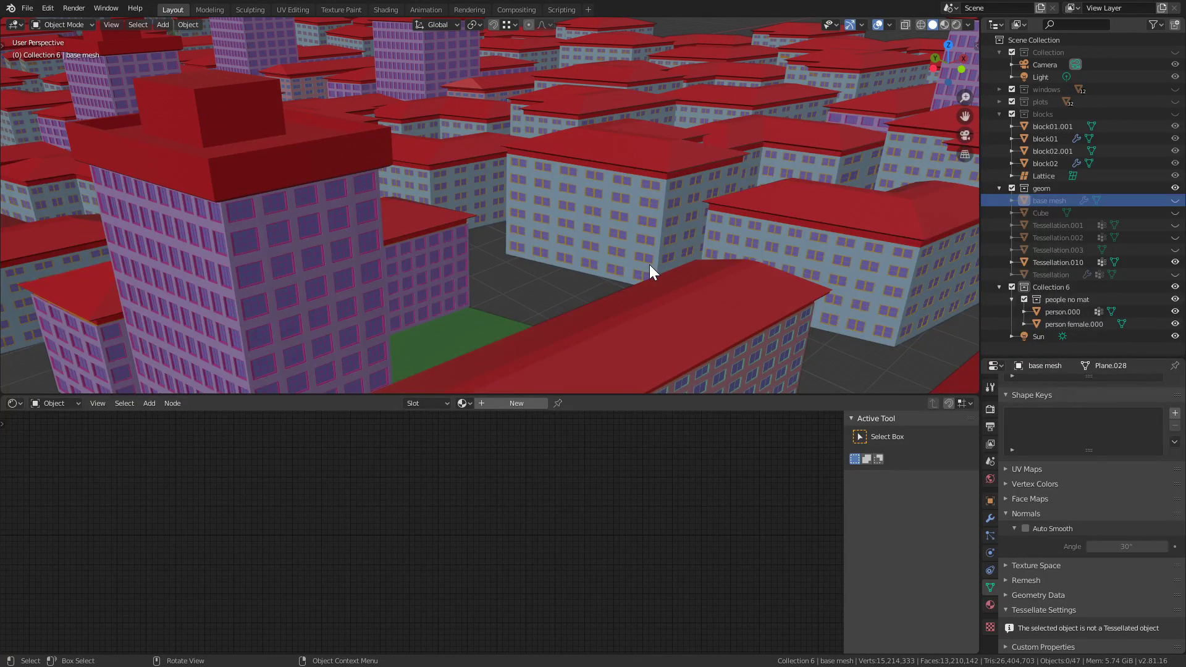
- Set the viewport to Material Preview shading and show the Tessellation street layer again to inspect the complete city
left_click(945, 25)
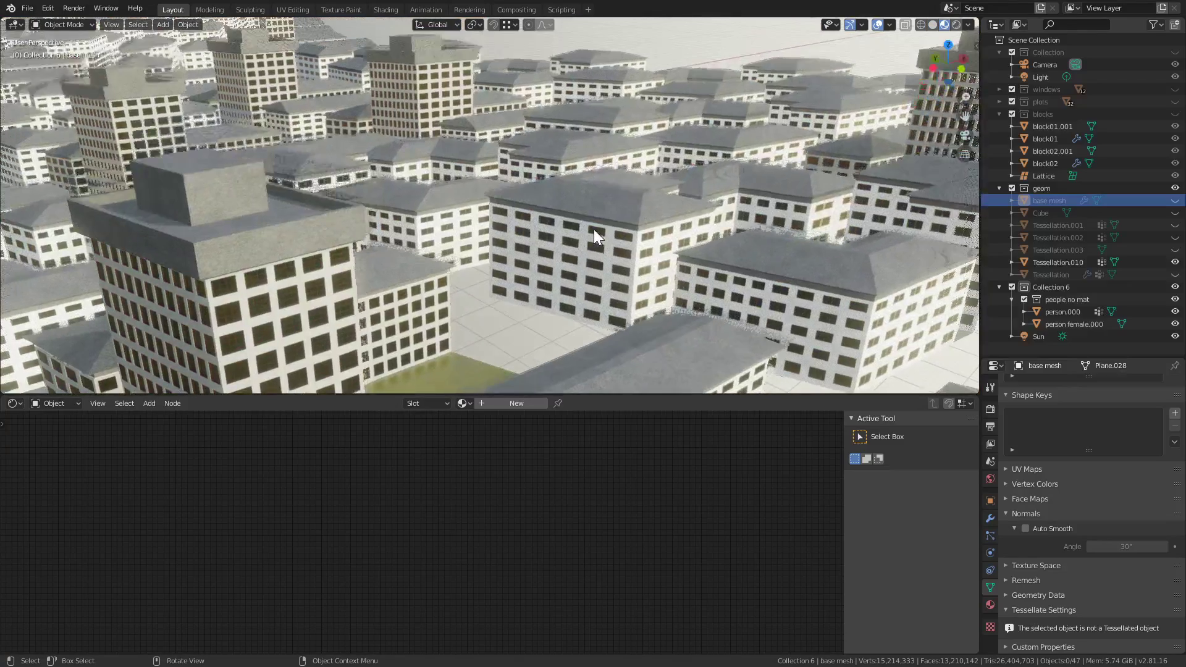
scroll(594, 229, "down", 8)
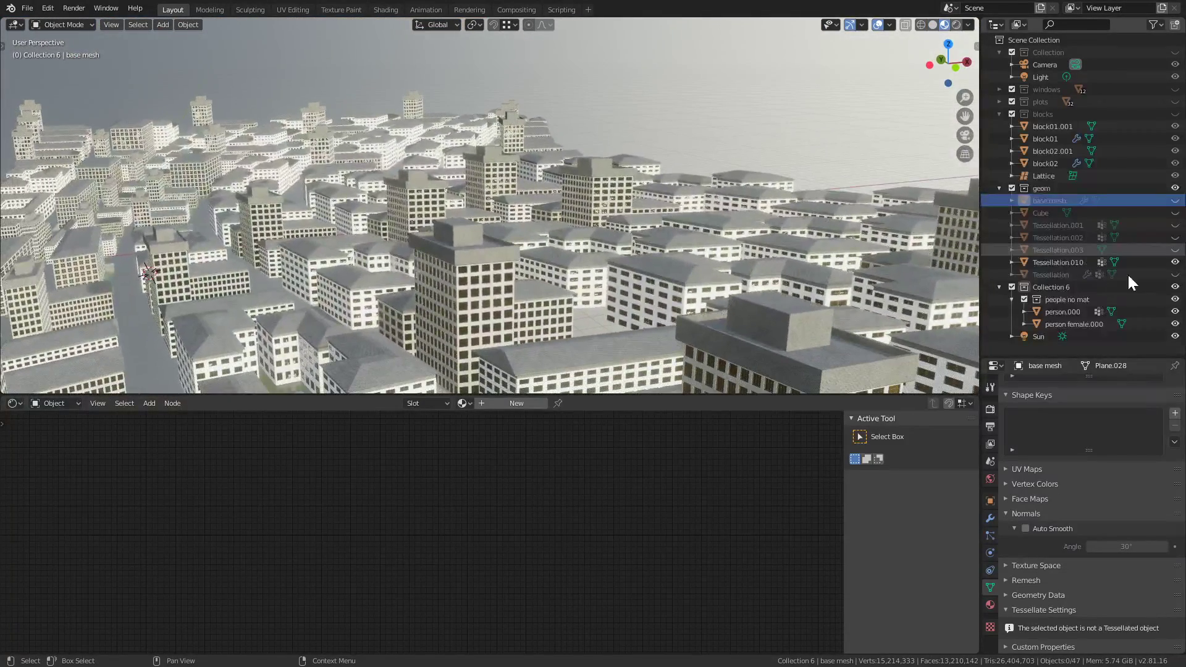
left_click(1175, 274)
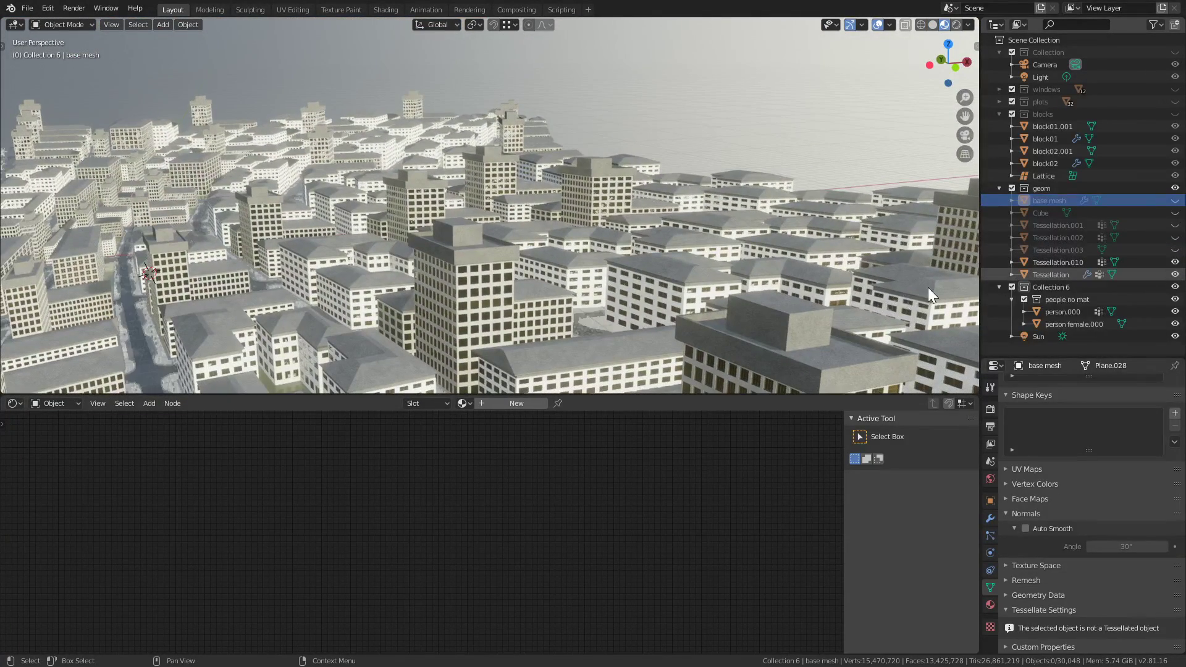
scroll(598, 241, "up", 4)
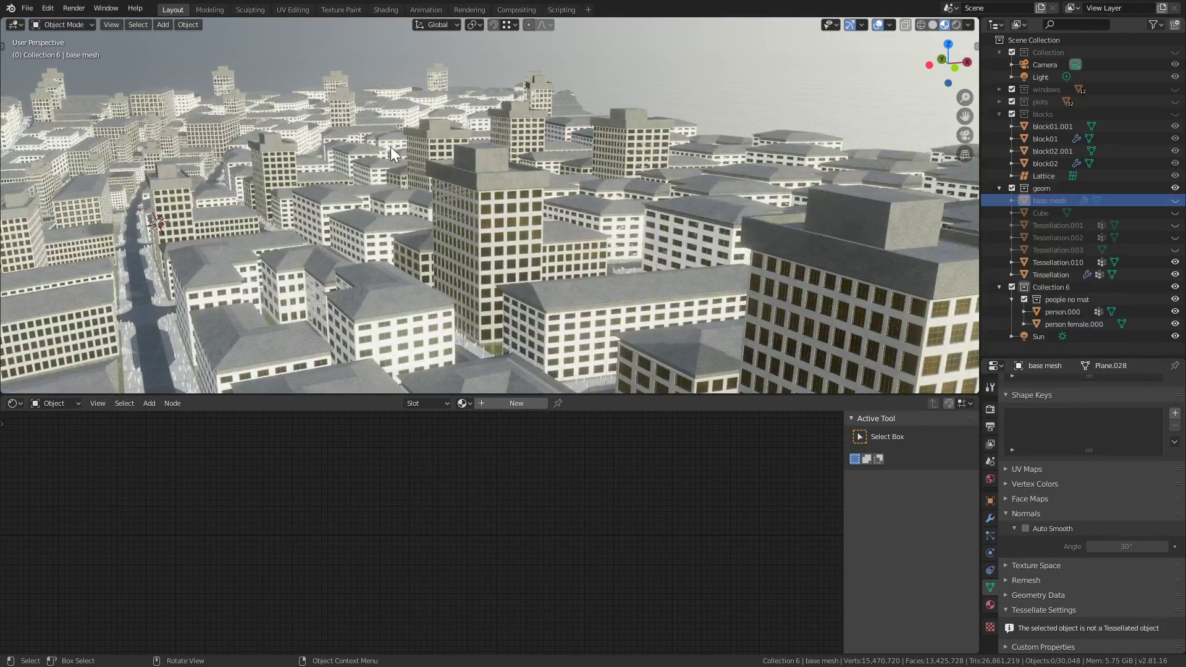
scroll(181, 281, "up", 5)
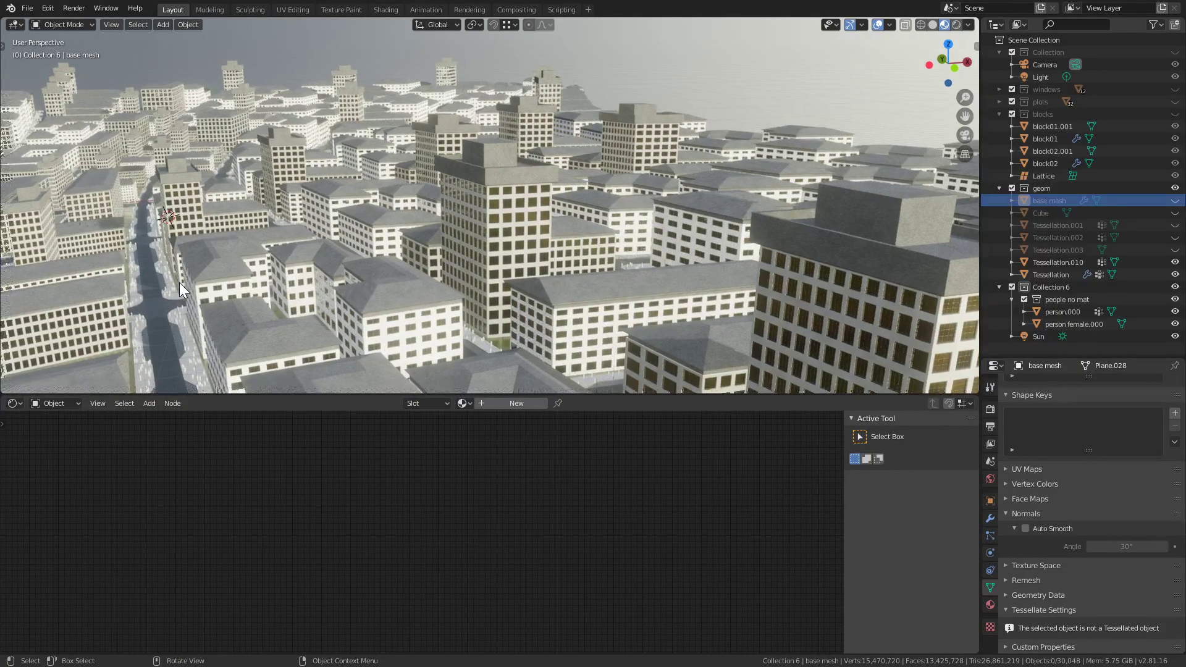
scroll(176, 287, "up", 2)
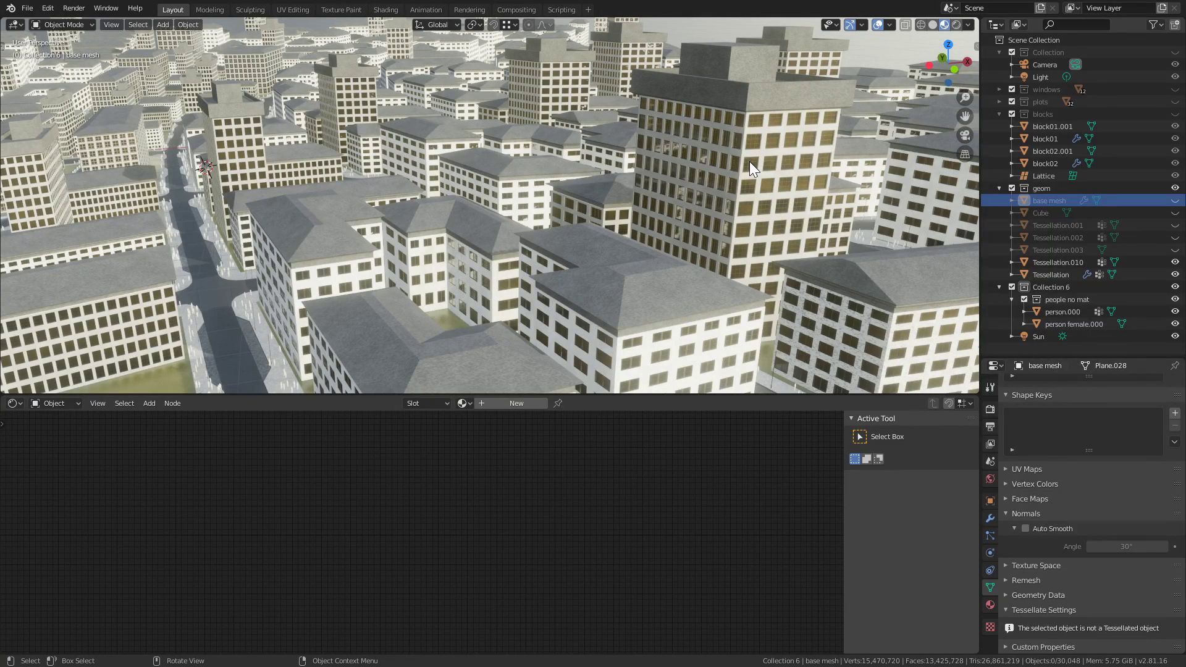
scroll(750, 161, "up", 10, "shift")
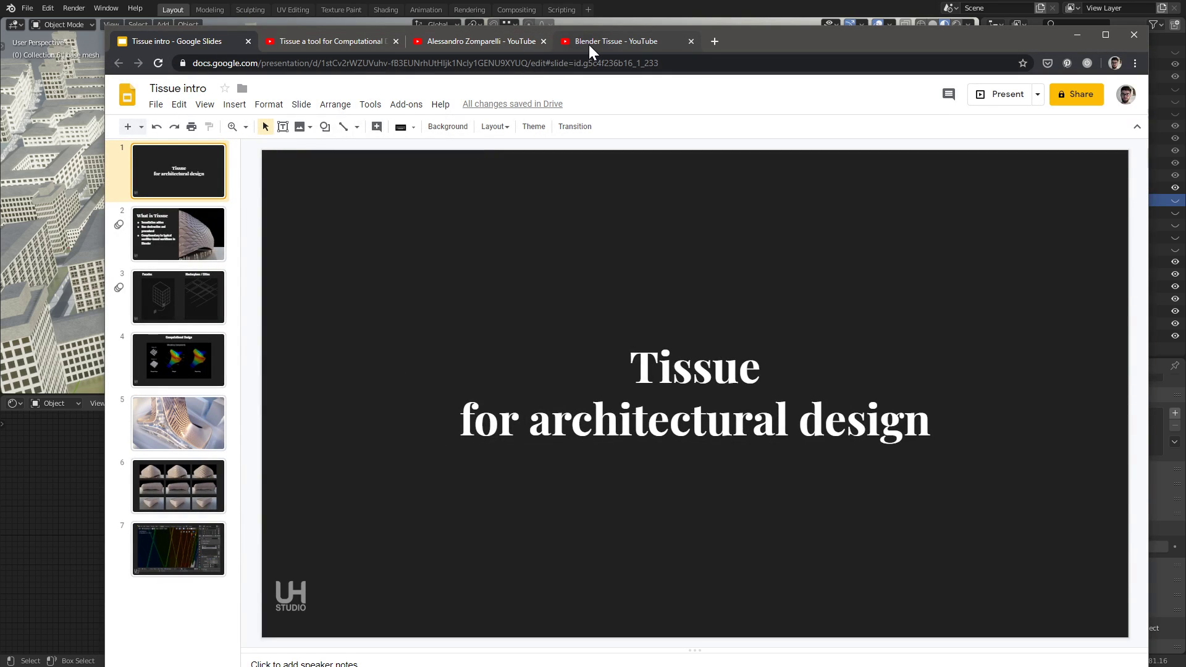
- In the web browser, view the Blender Tissue YouTube playlist and the YouTube channel of the add-on's author
left_click(589, 41)
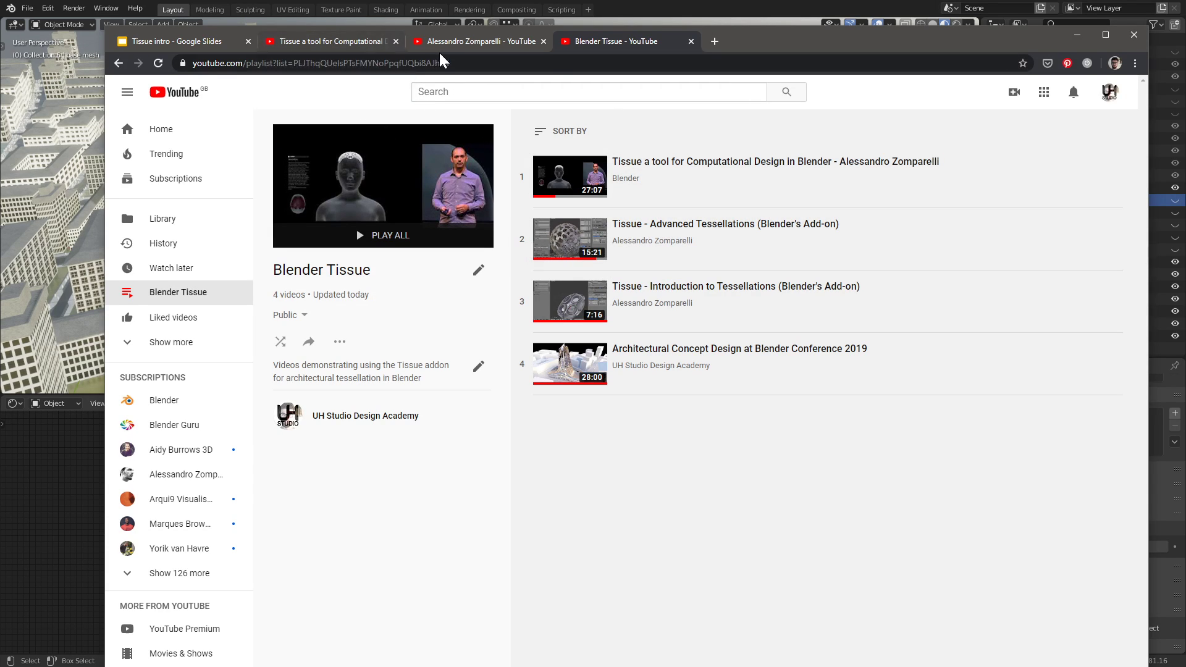
left_click(472, 43)
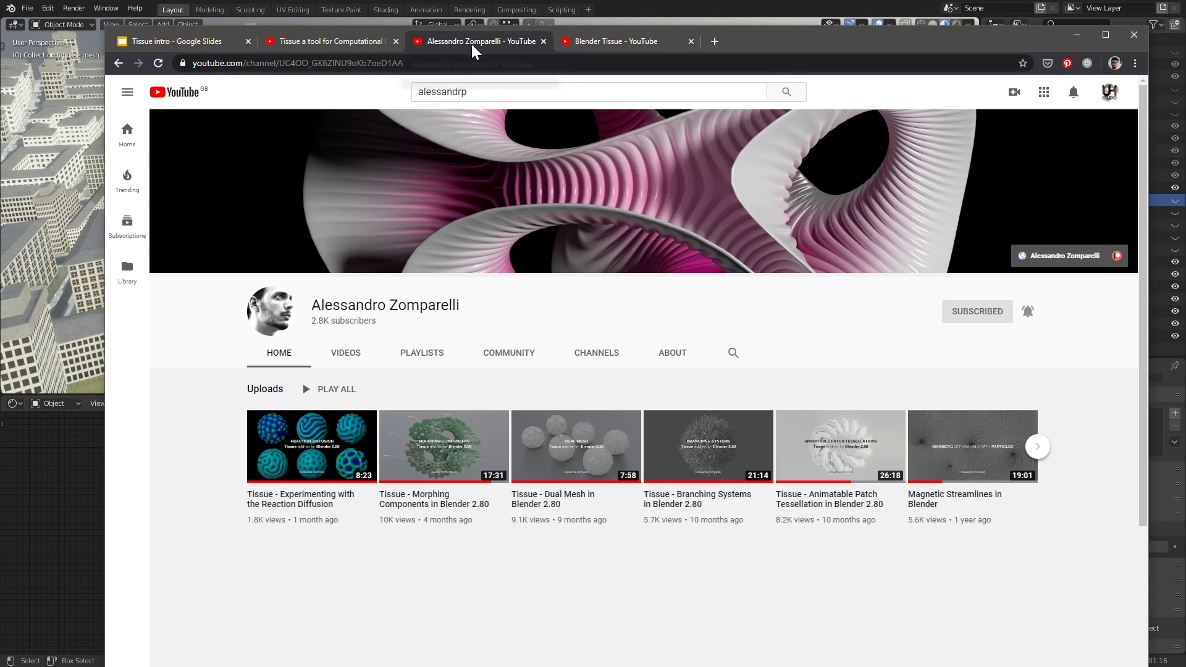
- View the "Tissue a tool for Computational Design in Blender" talk and skim back through it to the Fan Mode slide at 7:07
left_click(358, 45)
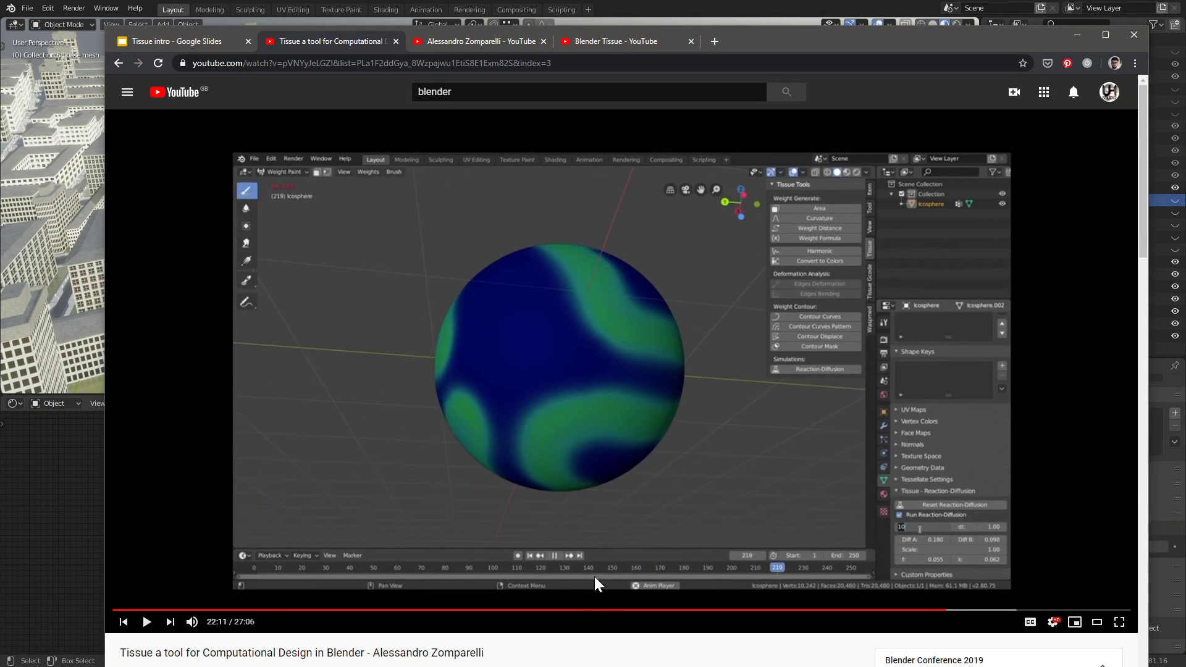
left_click(598, 610)
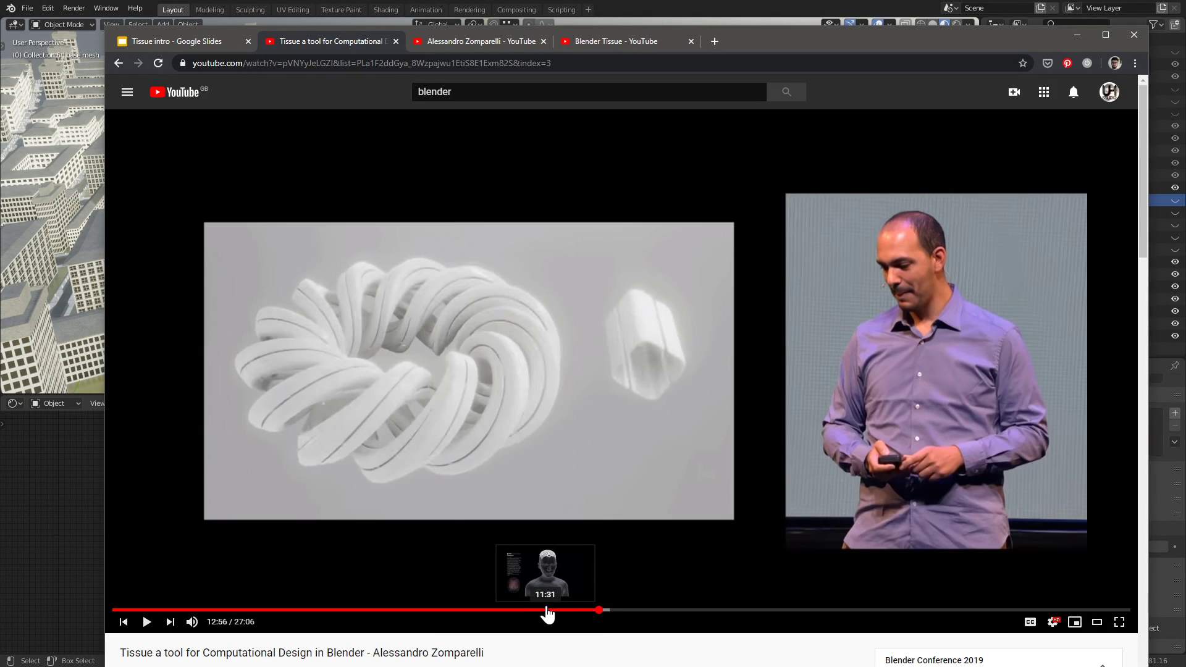
left_click(546, 611)
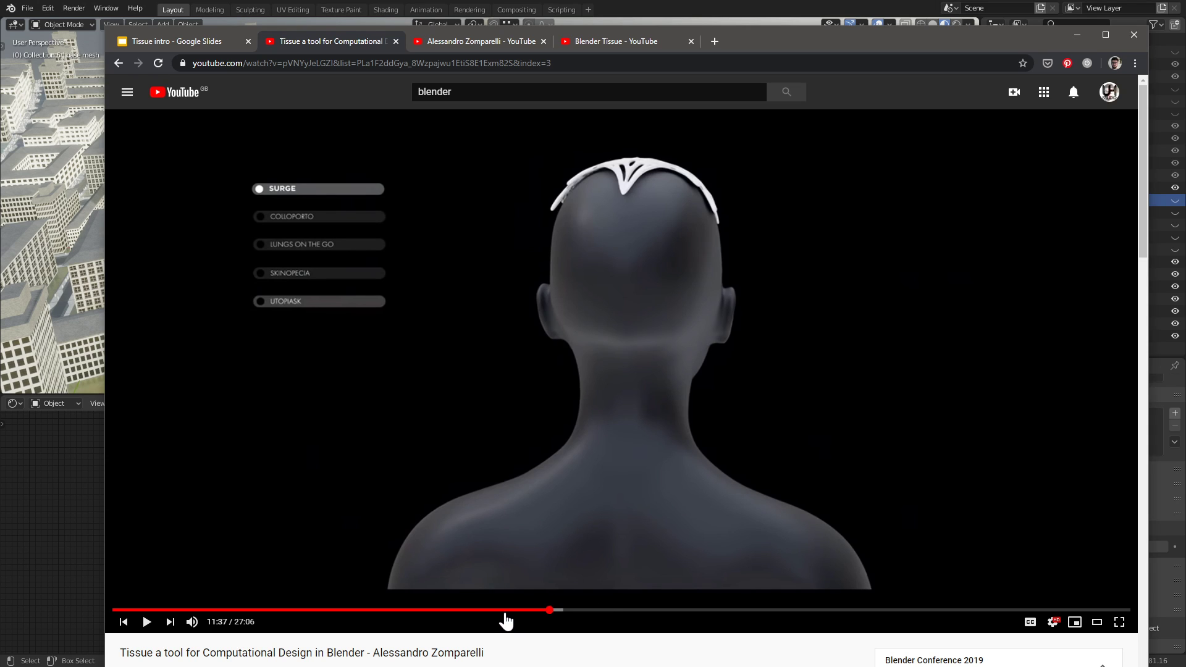
left_click(497, 612)
left_click(454, 611)
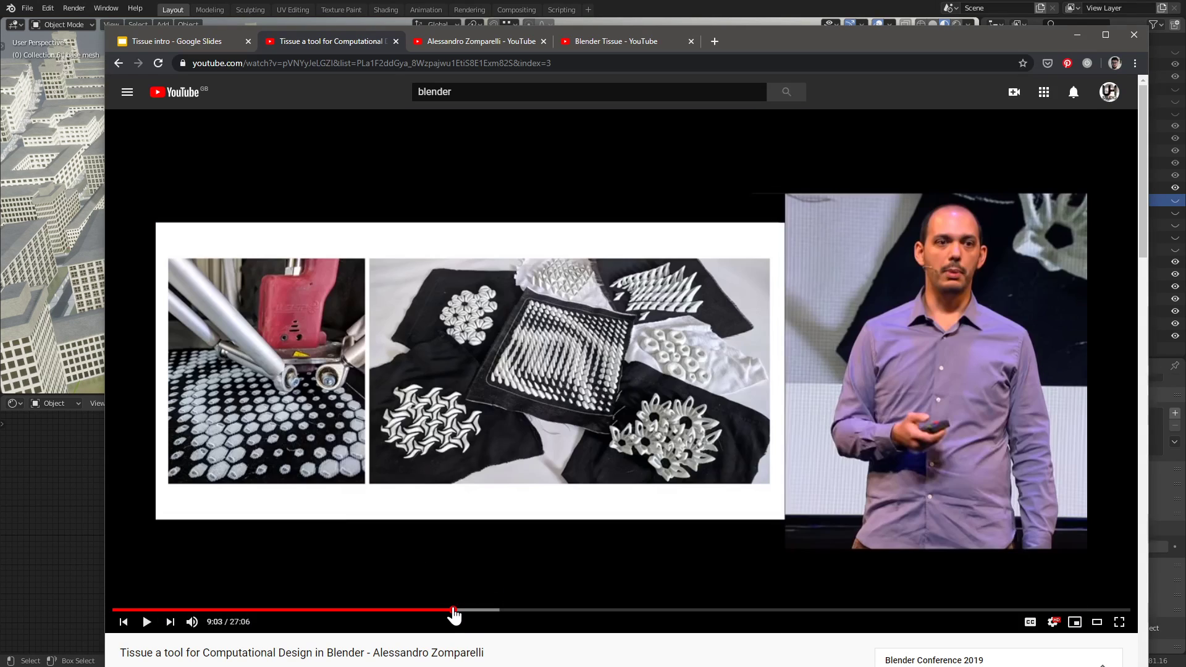
left_click(418, 611)
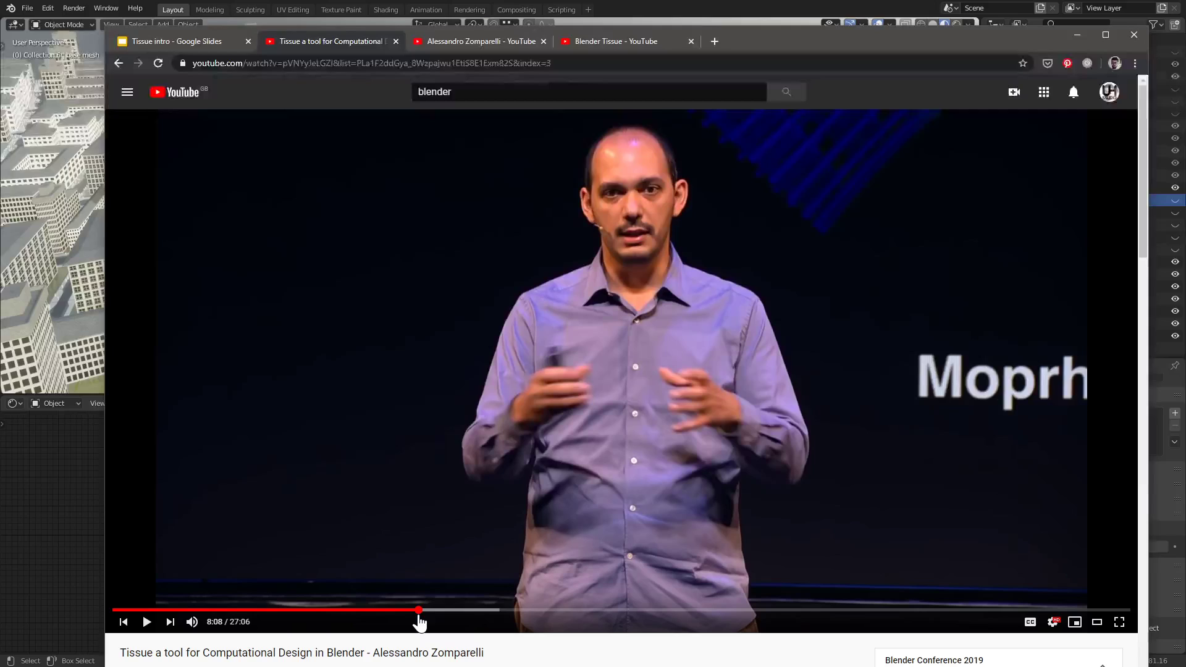
left_click(379, 612)
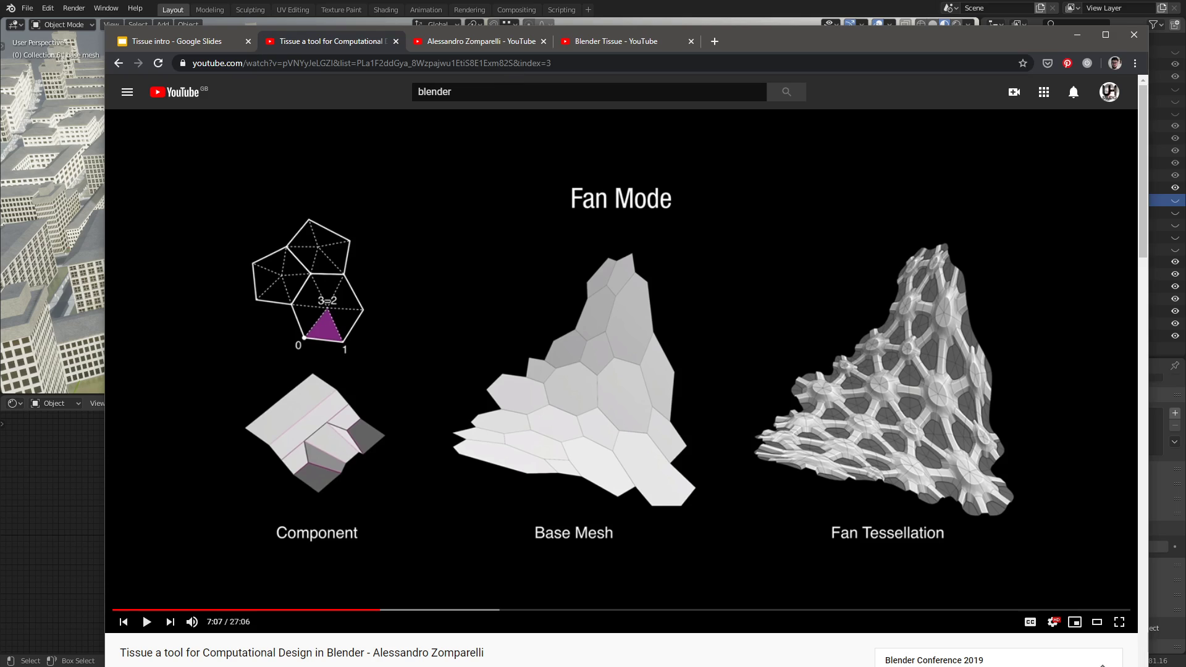
- Revisit the add-on author's YouTube channel and the talk video, ending on the Blender Tissue playlist
left_click(477, 35)
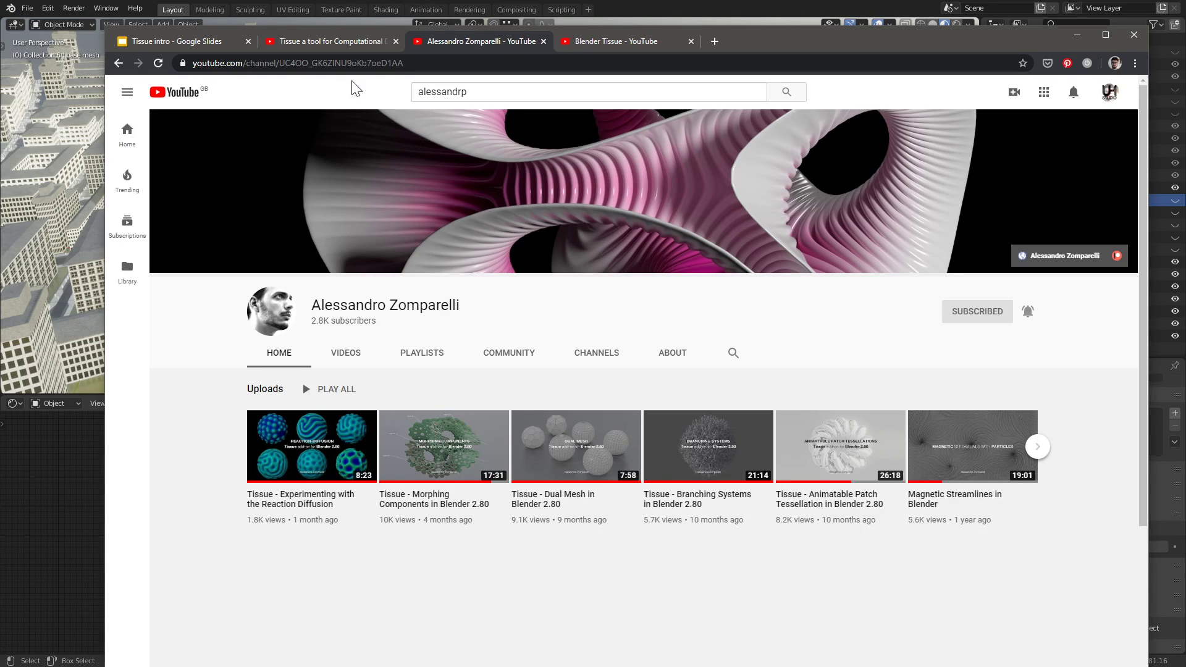
left_click(365, 42)
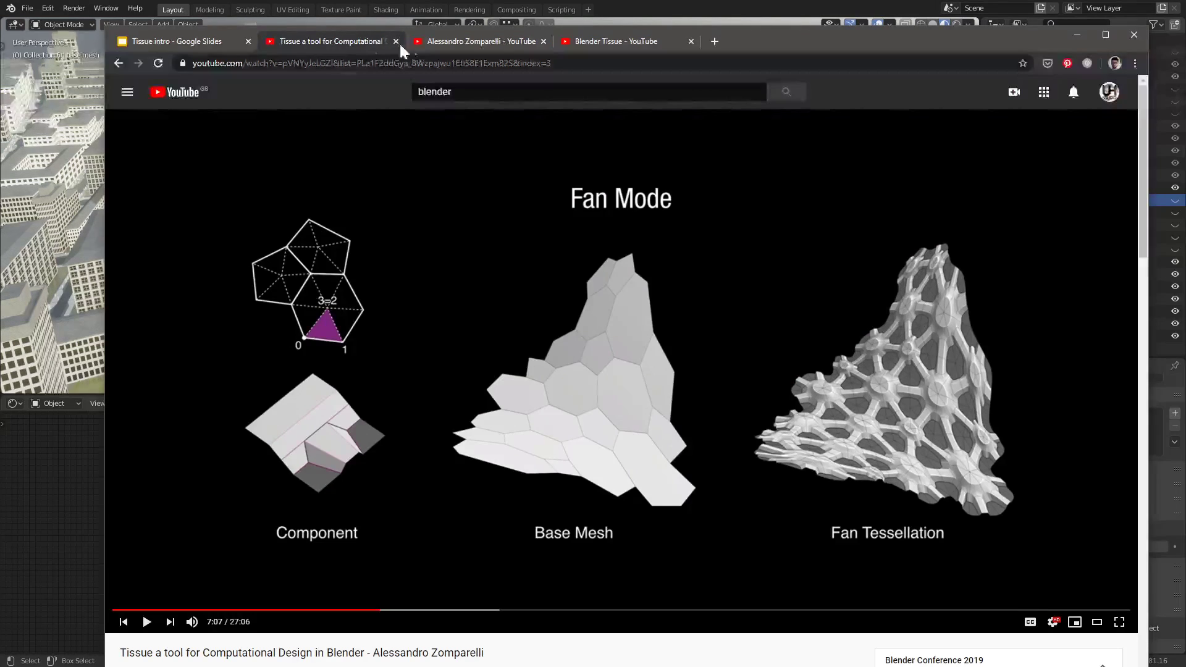
left_click(602, 40)
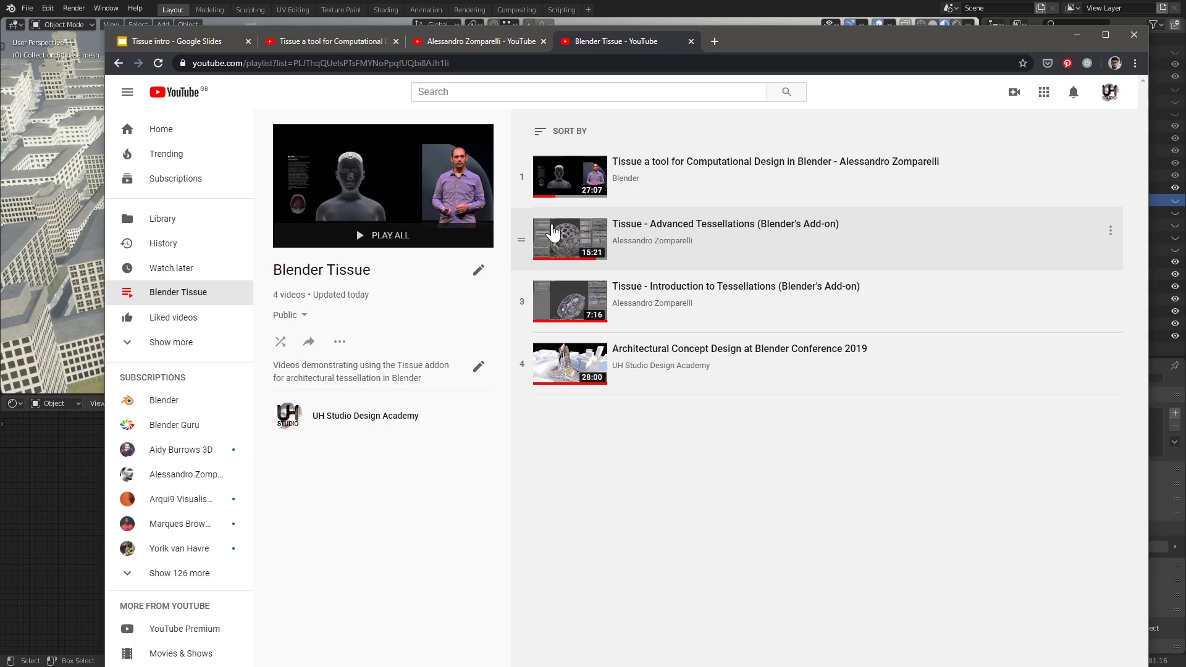